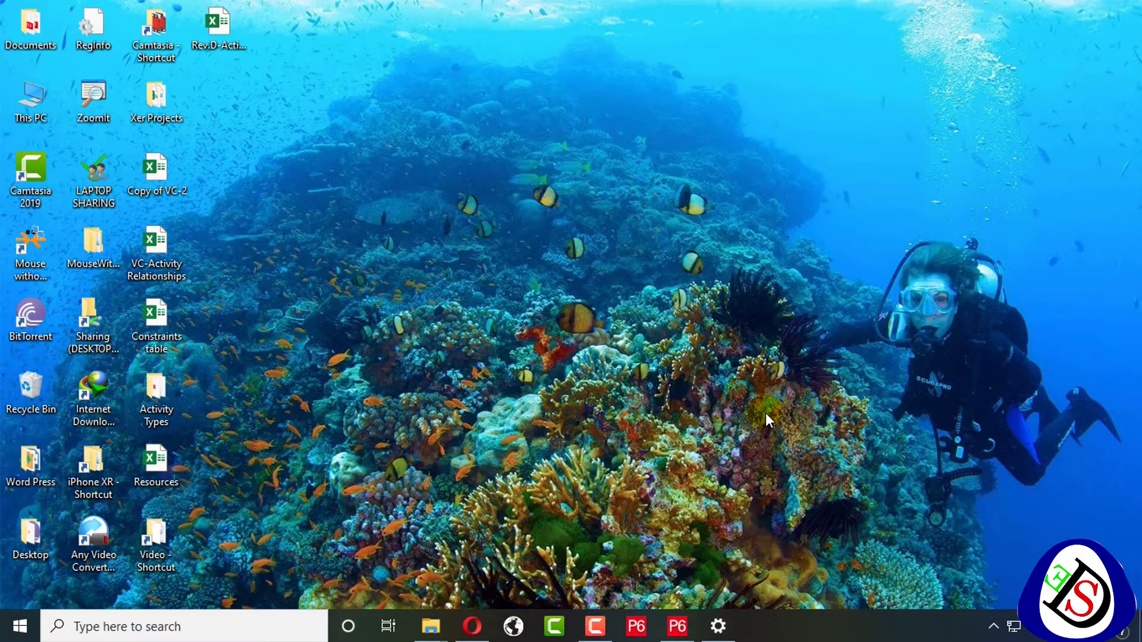
Switch to Primavera P6 in a maximized window and add a new document to the project's WPs & Docs.
left_click(677, 626)
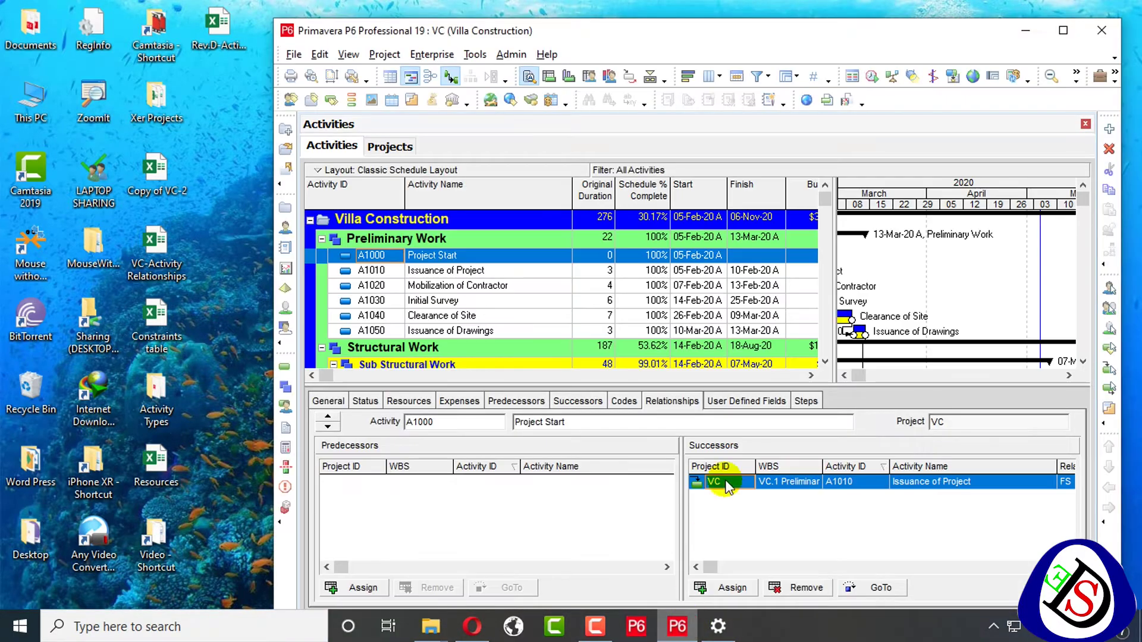
left_click(1062, 30)
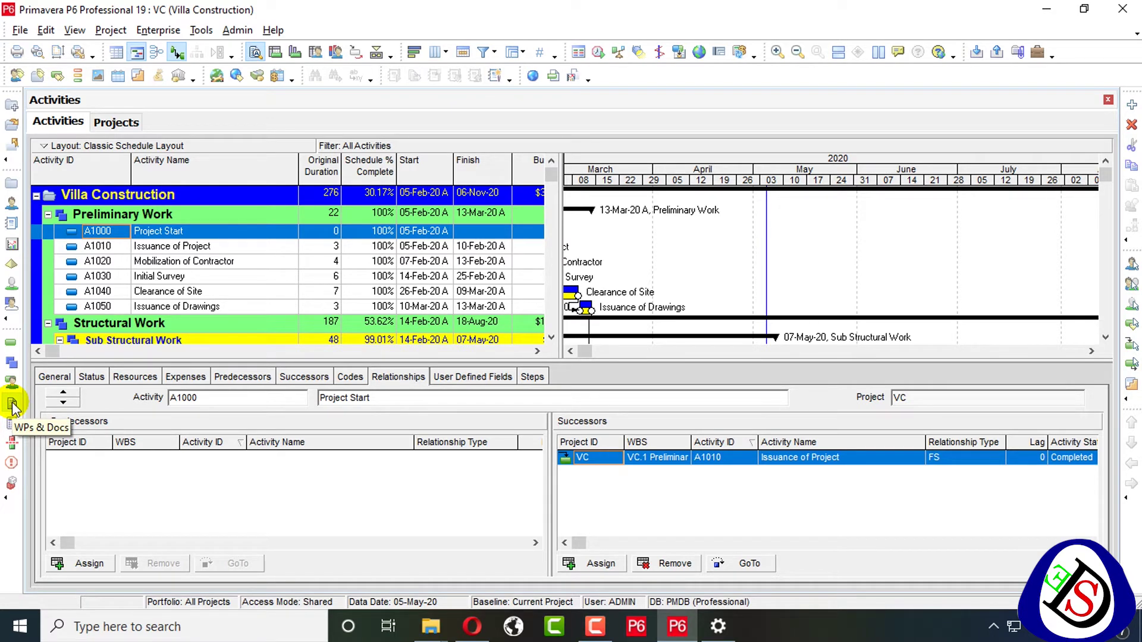
left_click(12, 404)
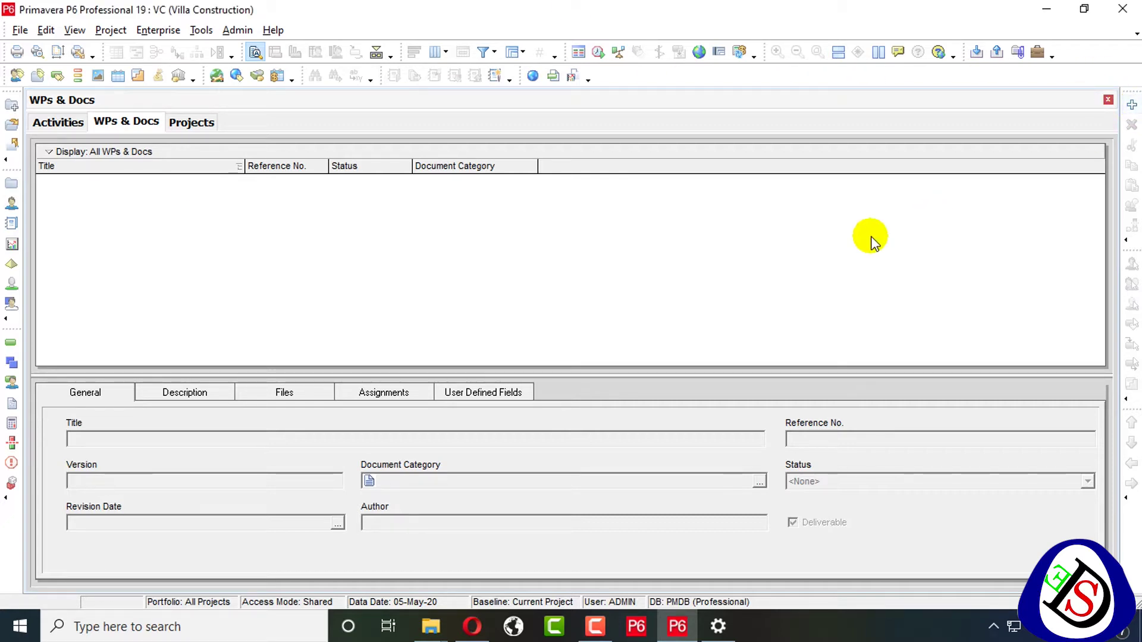
key("Insert")
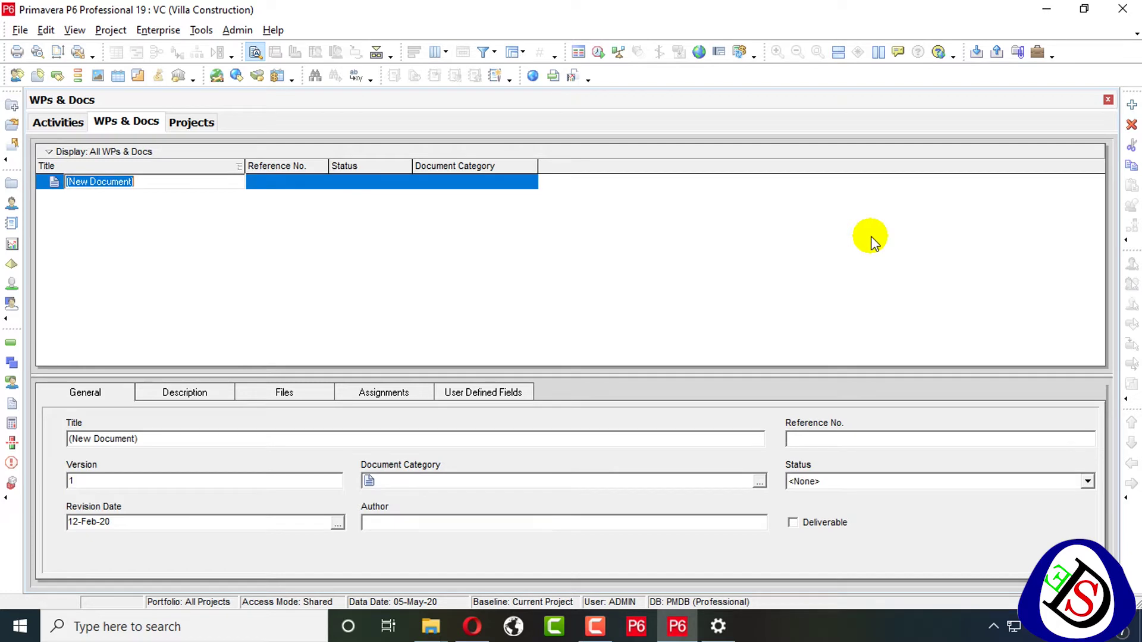
Customize the document table's columns, adding Deliverable from the General options and placing it after Document Category.
right_click(670, 166)
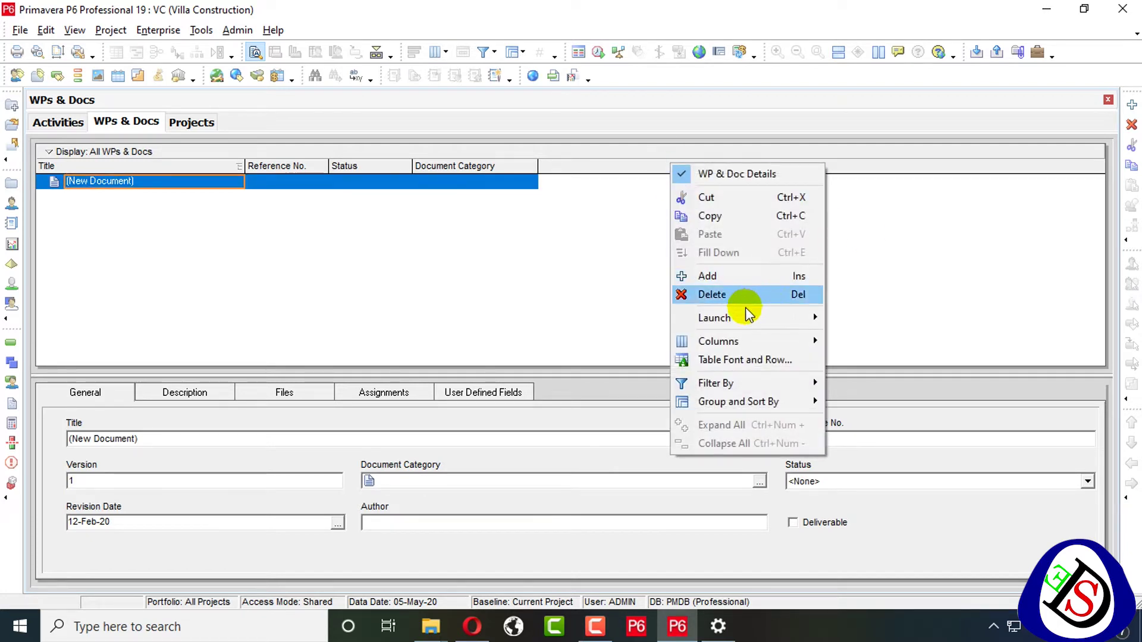
mouse_move(732, 343)
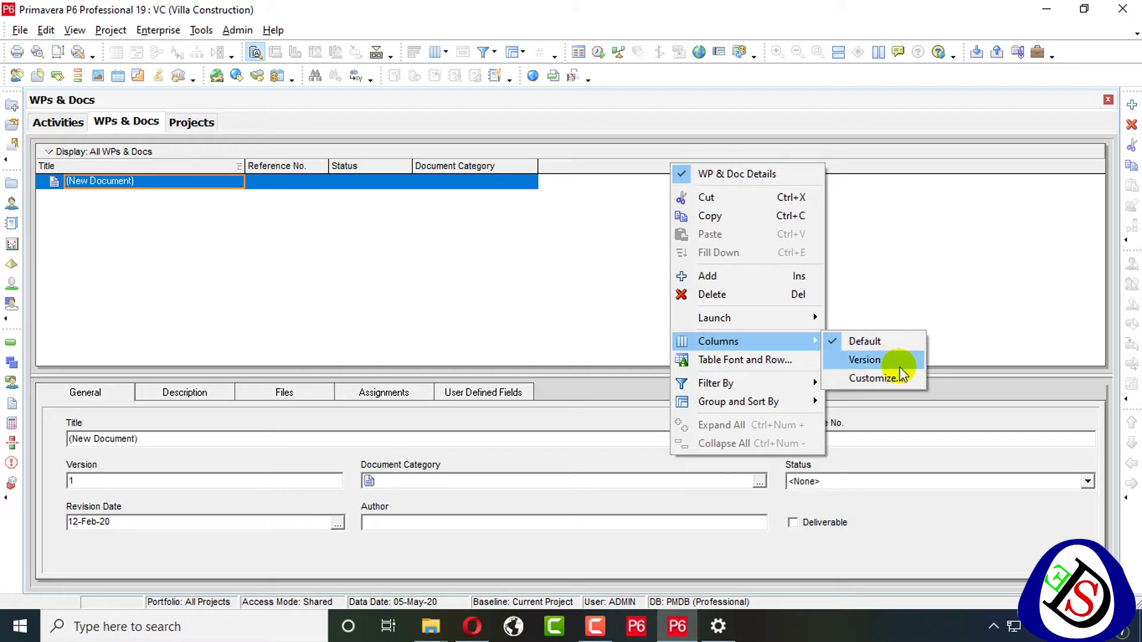
left_click(892, 381)
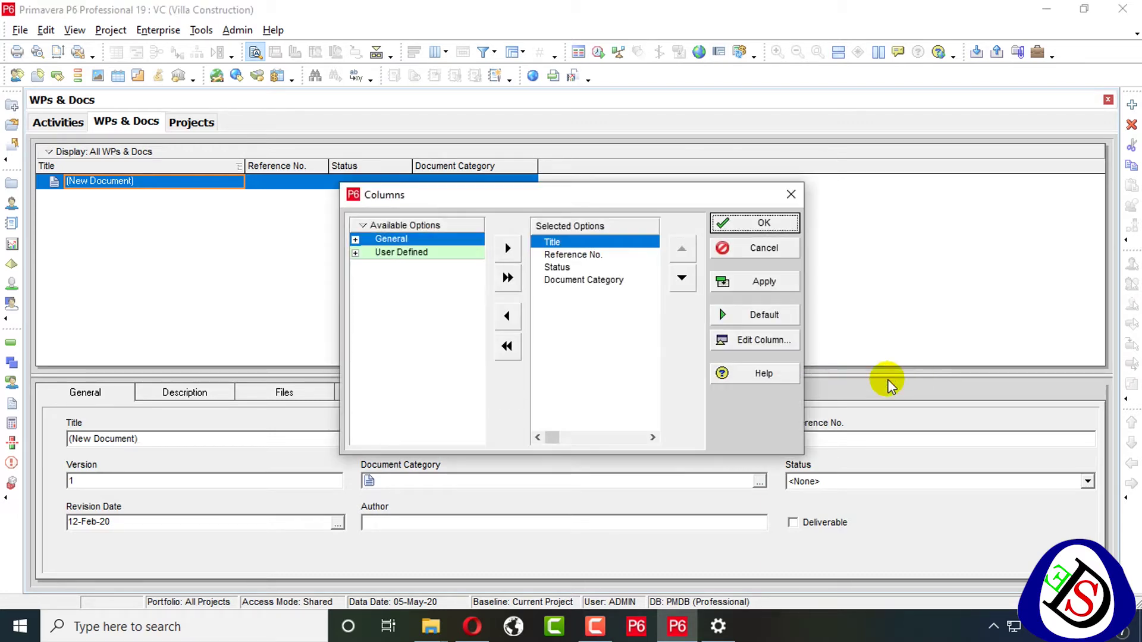
left_click(363, 239)
left_click(355, 240)
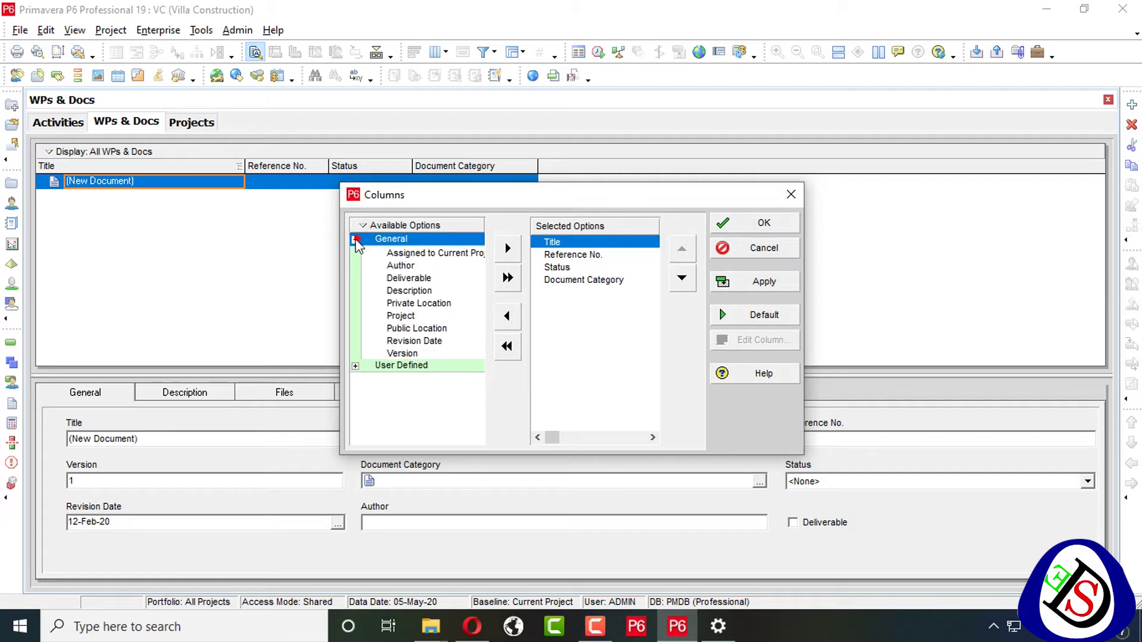
left_click(394, 266)
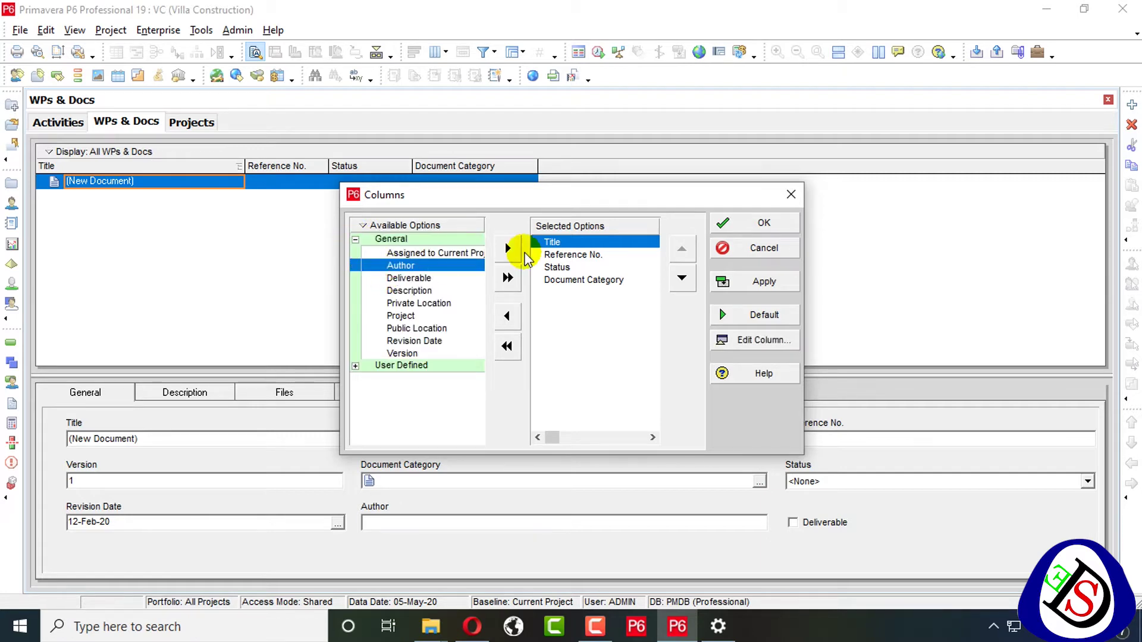
left_click(443, 280)
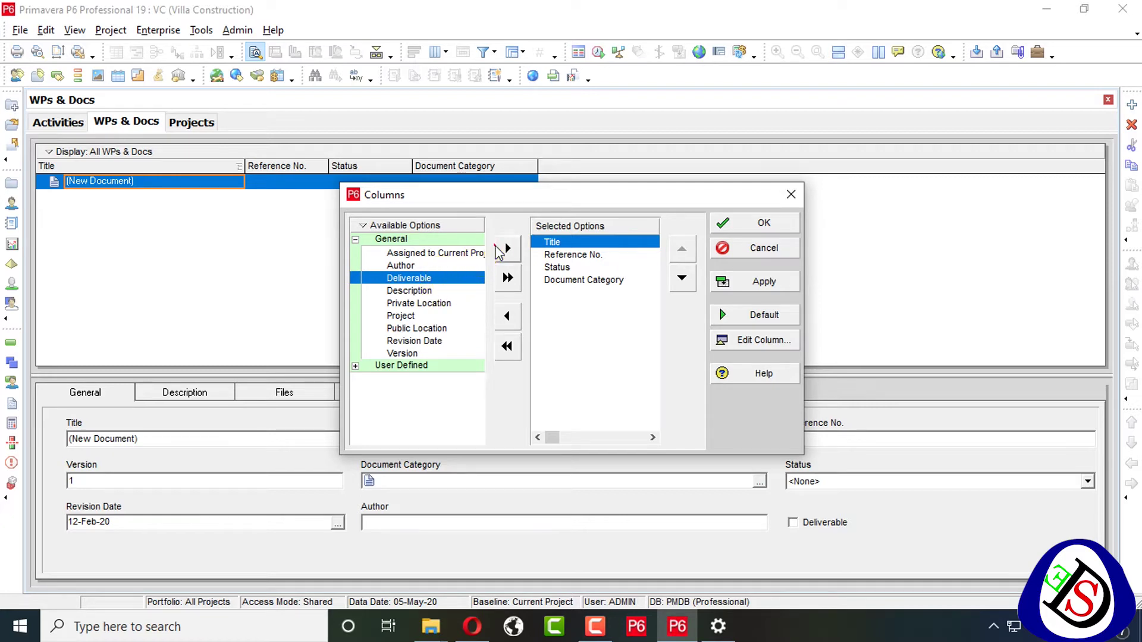
left_click(507, 248)
left_click(682, 277)
left_click(683, 278)
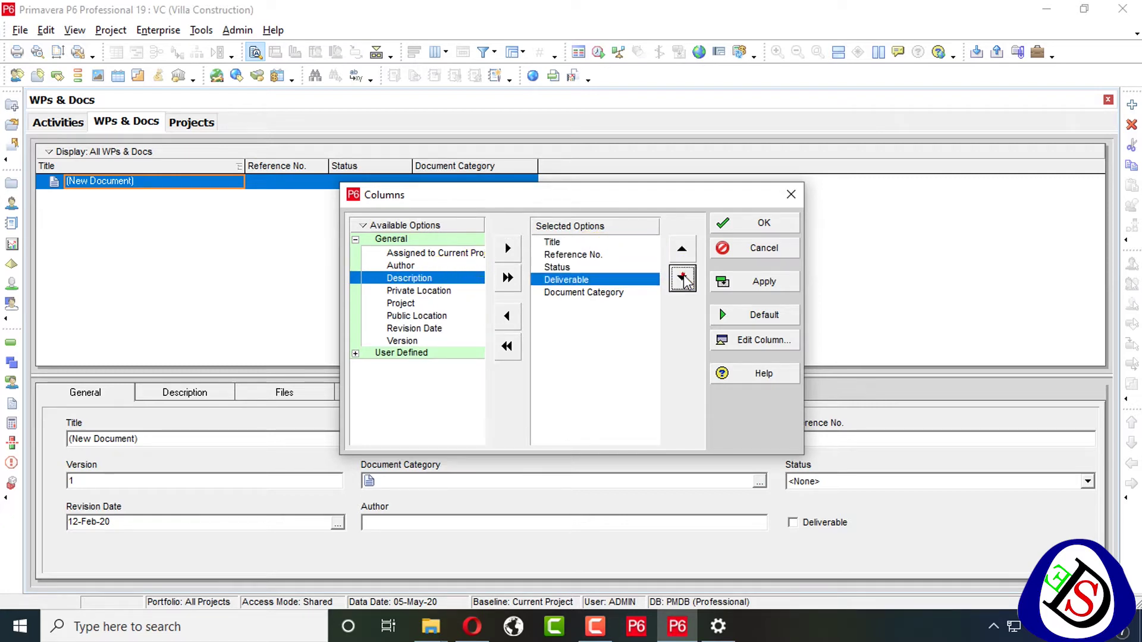
left_click(684, 279)
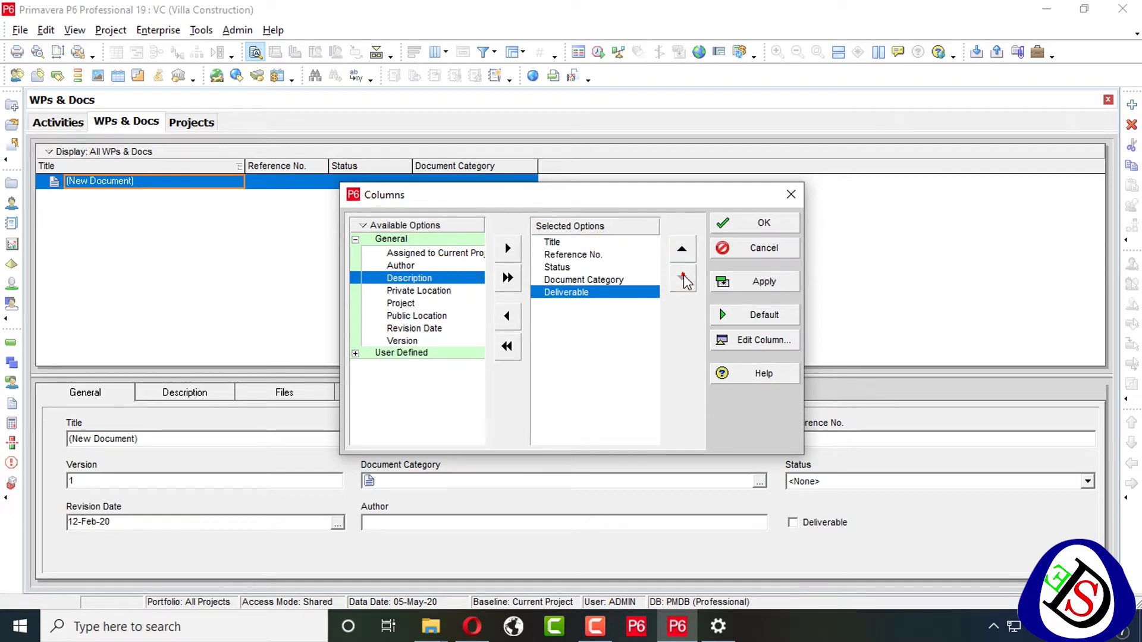
Add the Version and Revision Date columns after Deliverable and apply the column selection to the document table.
left_click(424, 290)
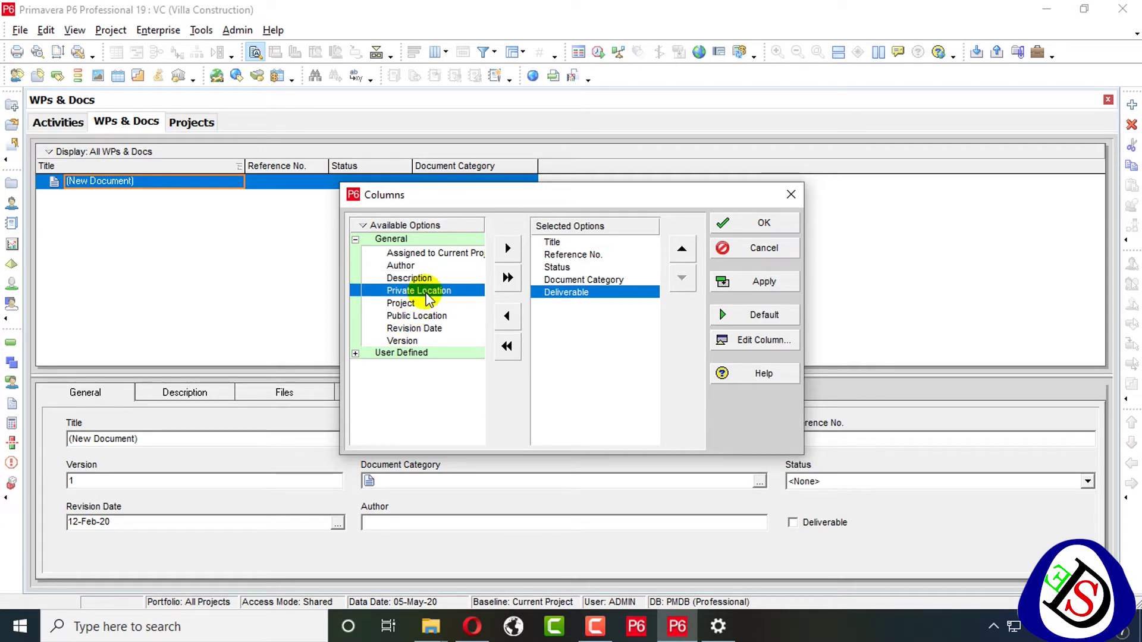
left_click(417, 304)
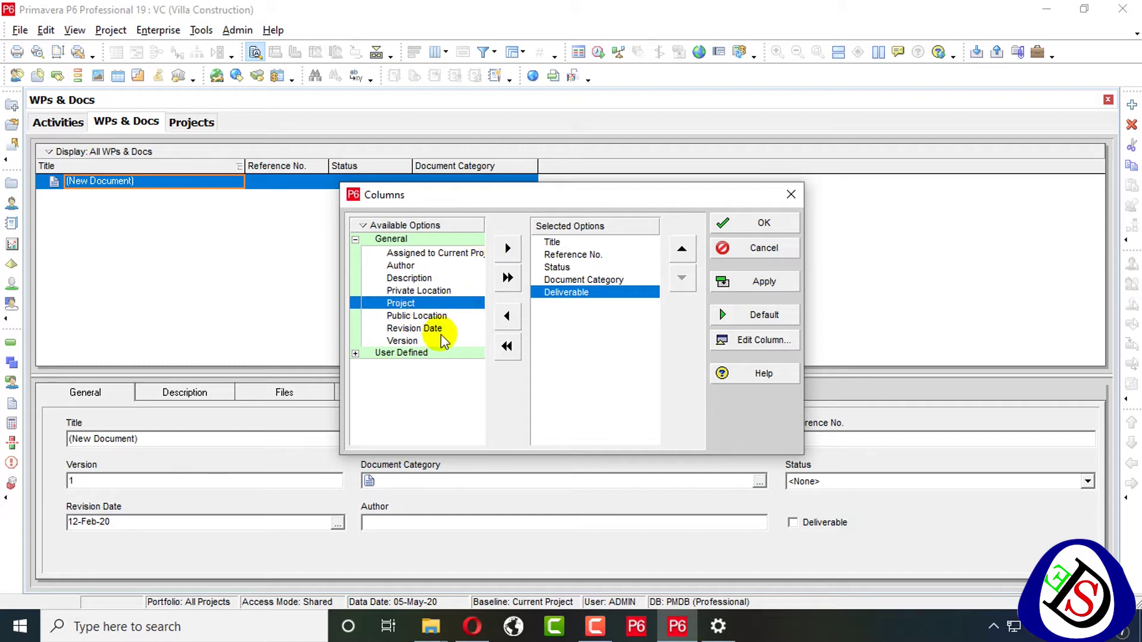
left_click(416, 341)
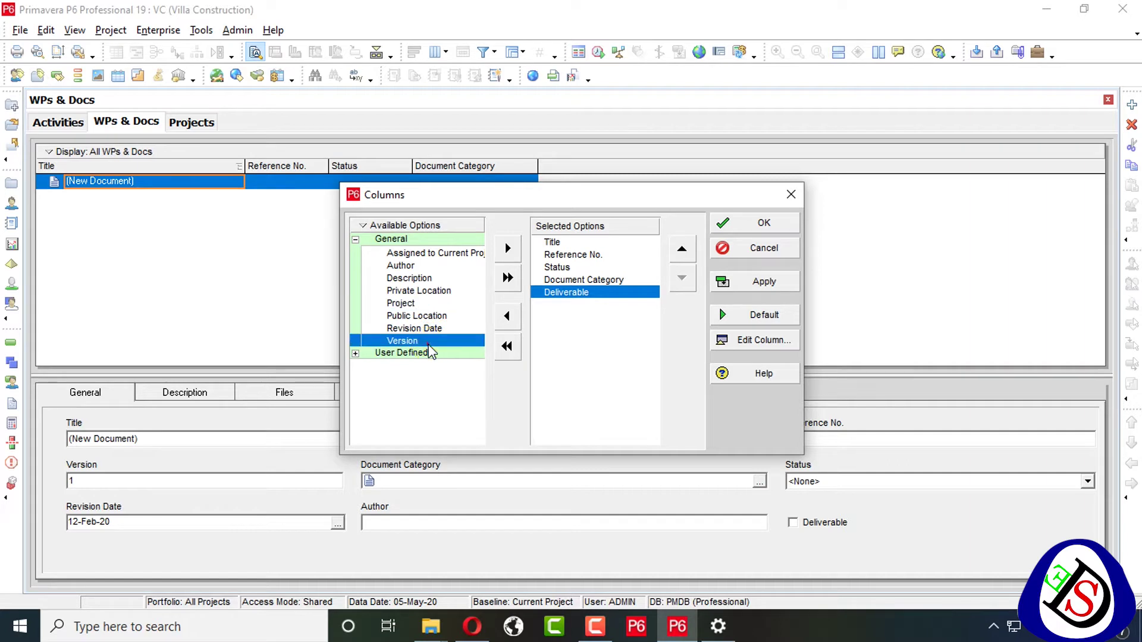
left_click(509, 248)
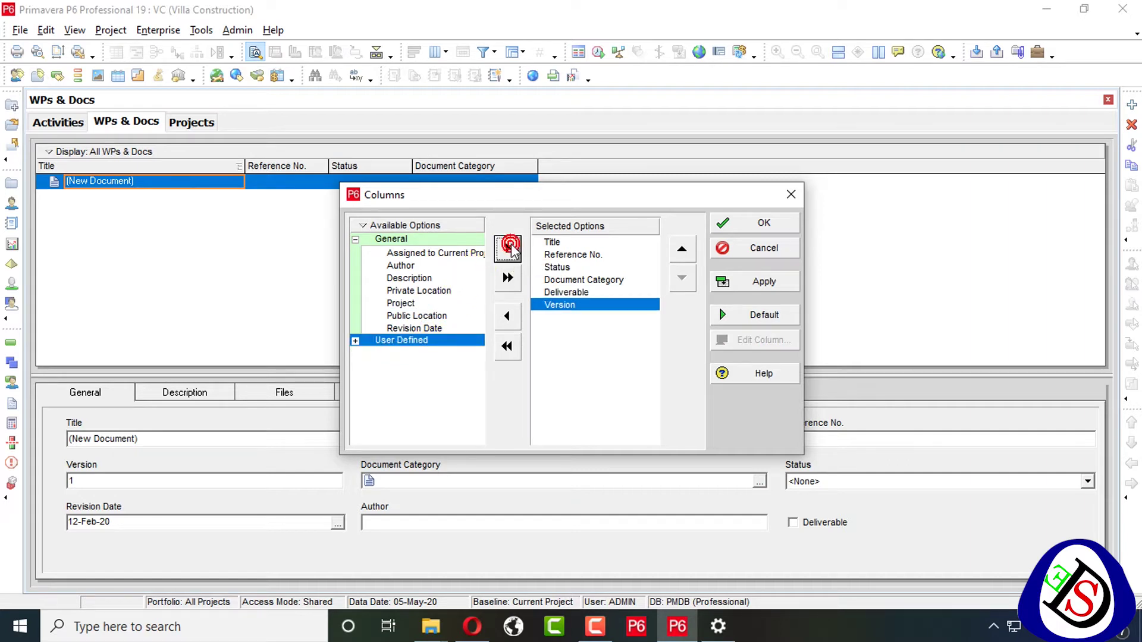
left_click(355, 341)
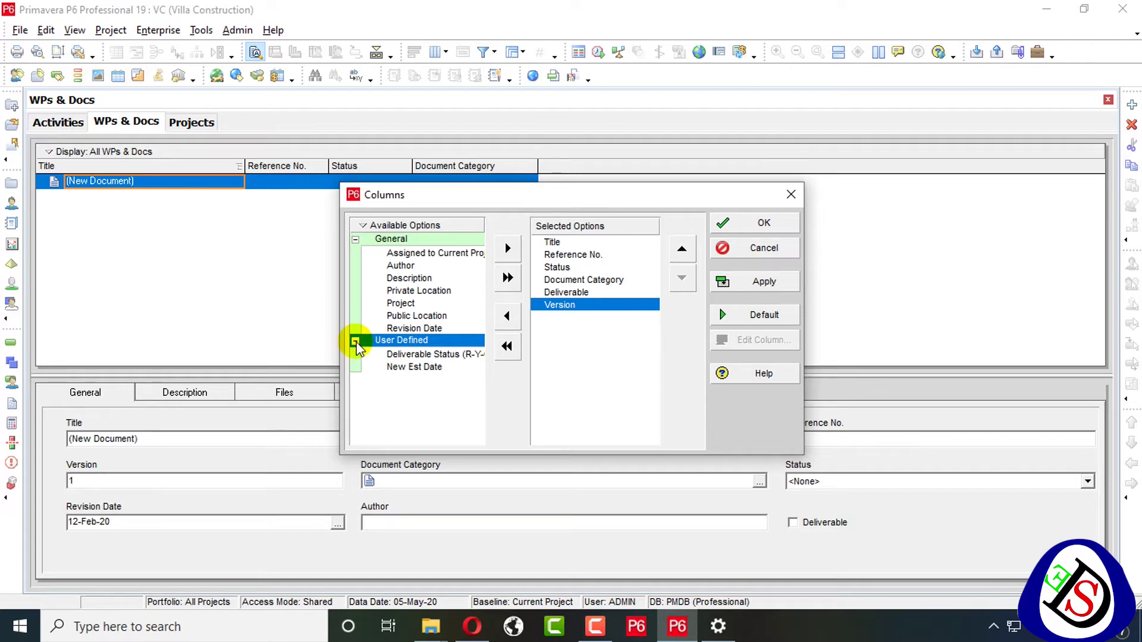
left_click(408, 328)
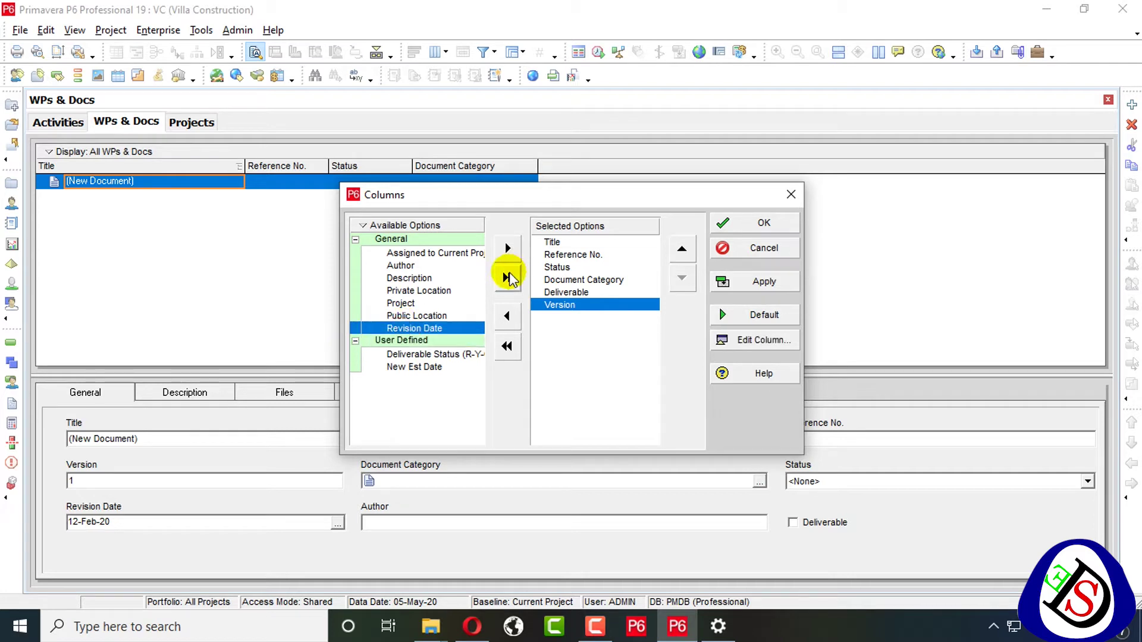
left_click(509, 250)
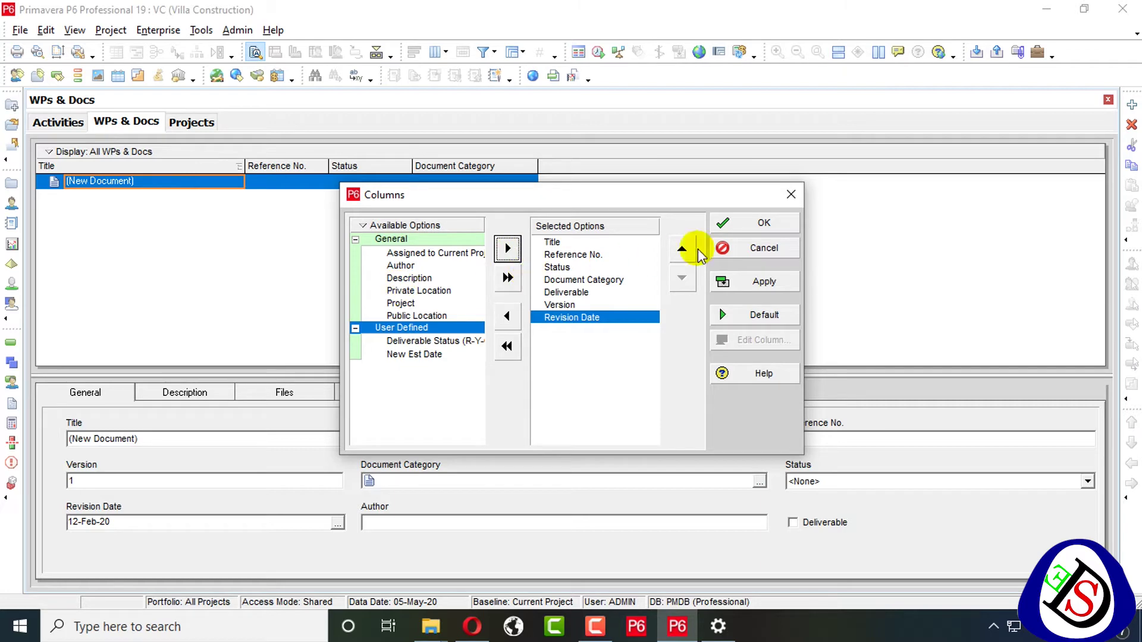
left_click(759, 283)
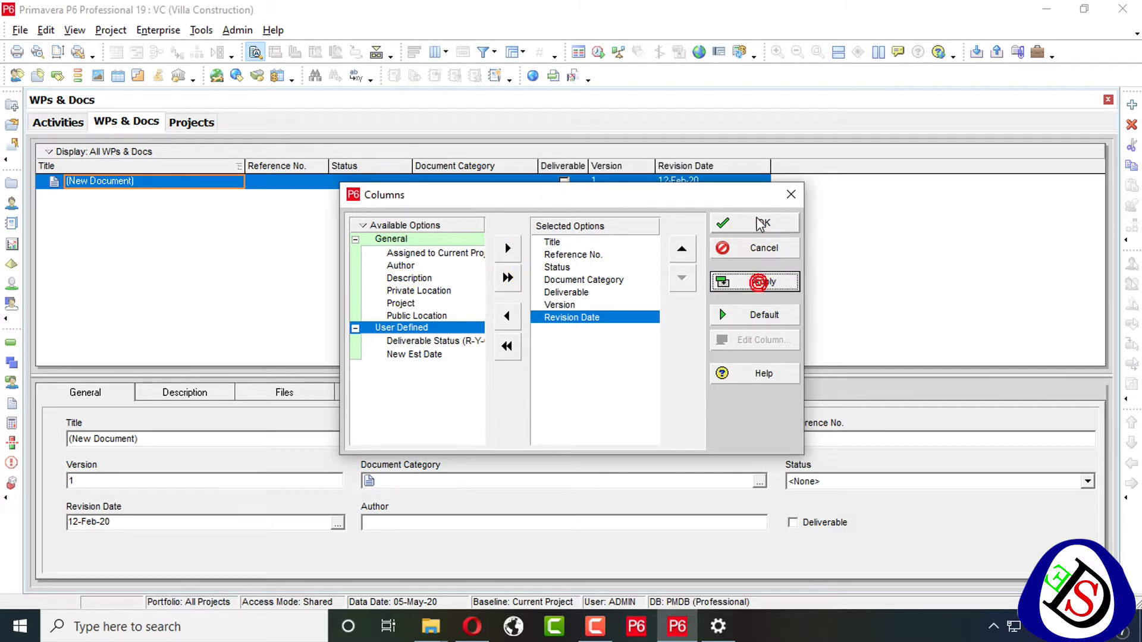
left_click(764, 222)
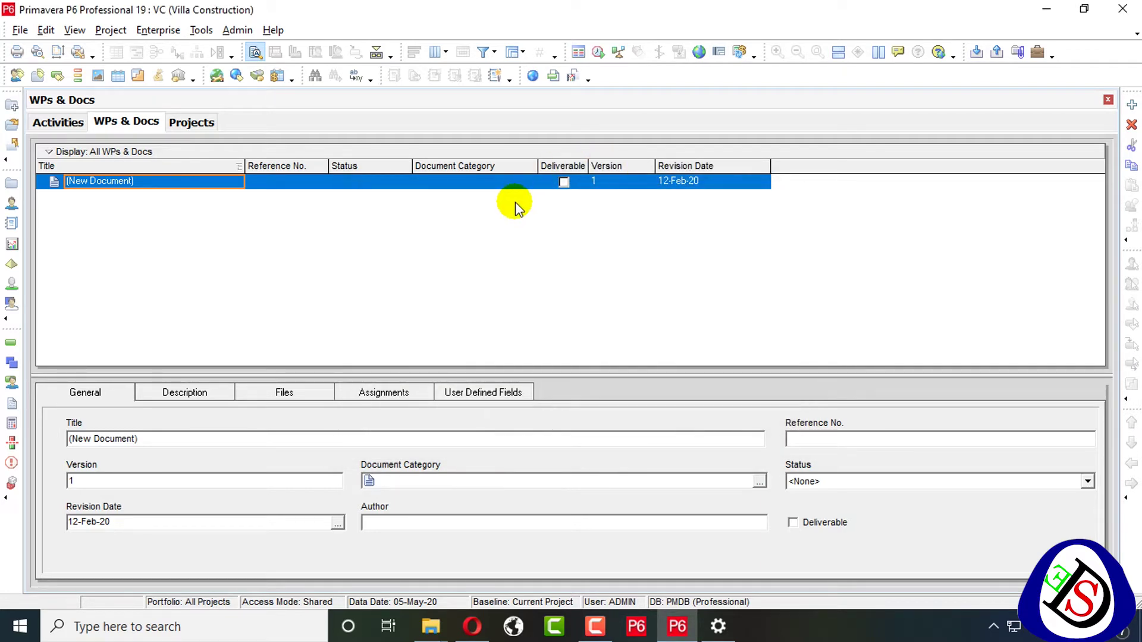
Title the new document "Communications Docment Managment Plan Procedure" and widen the Title column to fit it.
left_click(149, 182)
left_click(149, 182)
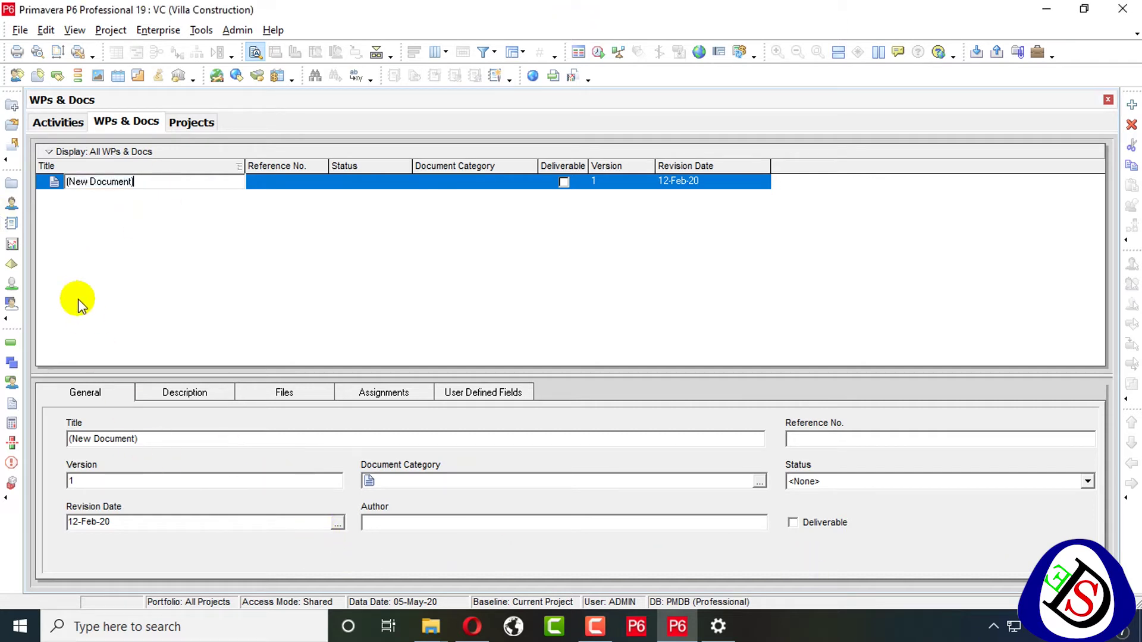
double_click(171, 181)
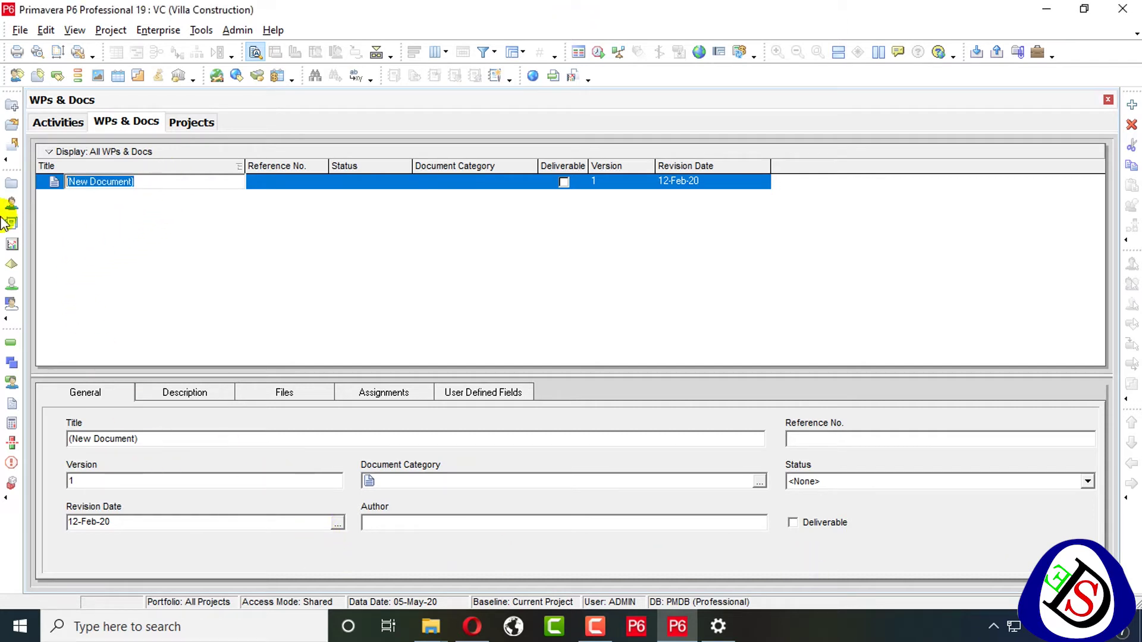
key("BackSpace")
type("Comm")
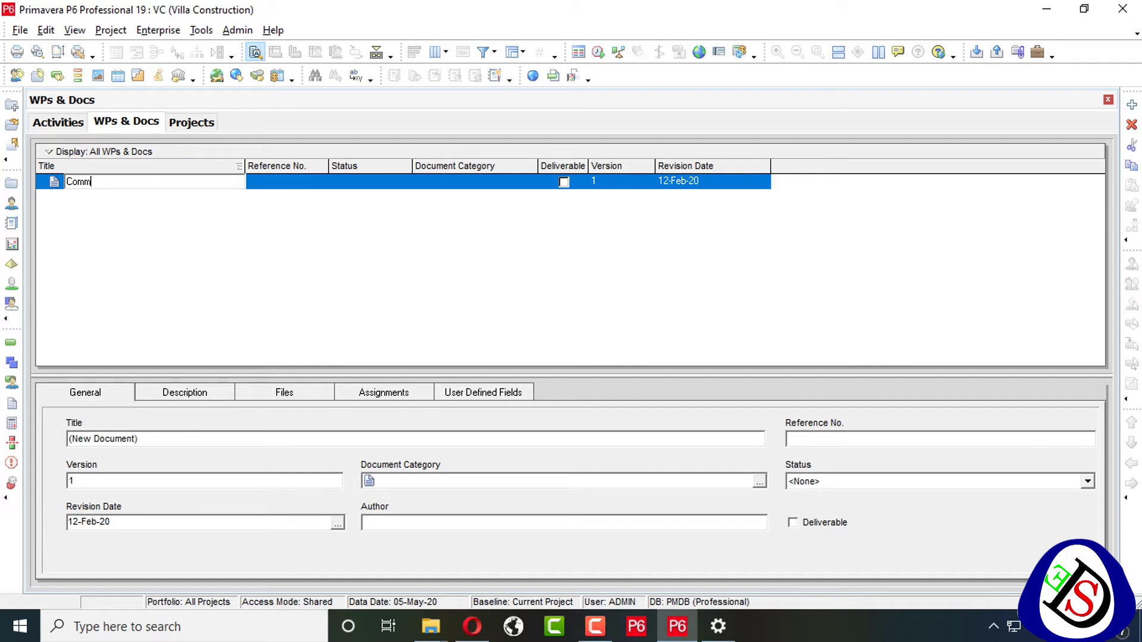
type("unications Docment Managment PLan Procedure")
left_click(189, 181)
key("BackSpace")
type("l")
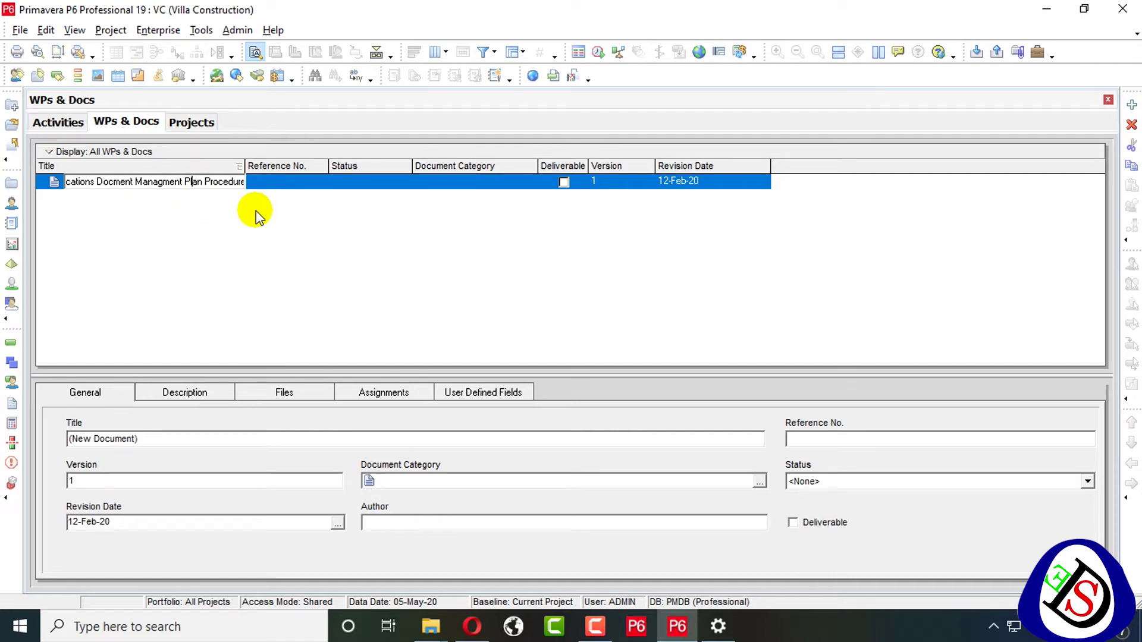
left_click(179, 226)
left_click_drag(243, 163, 359, 165)
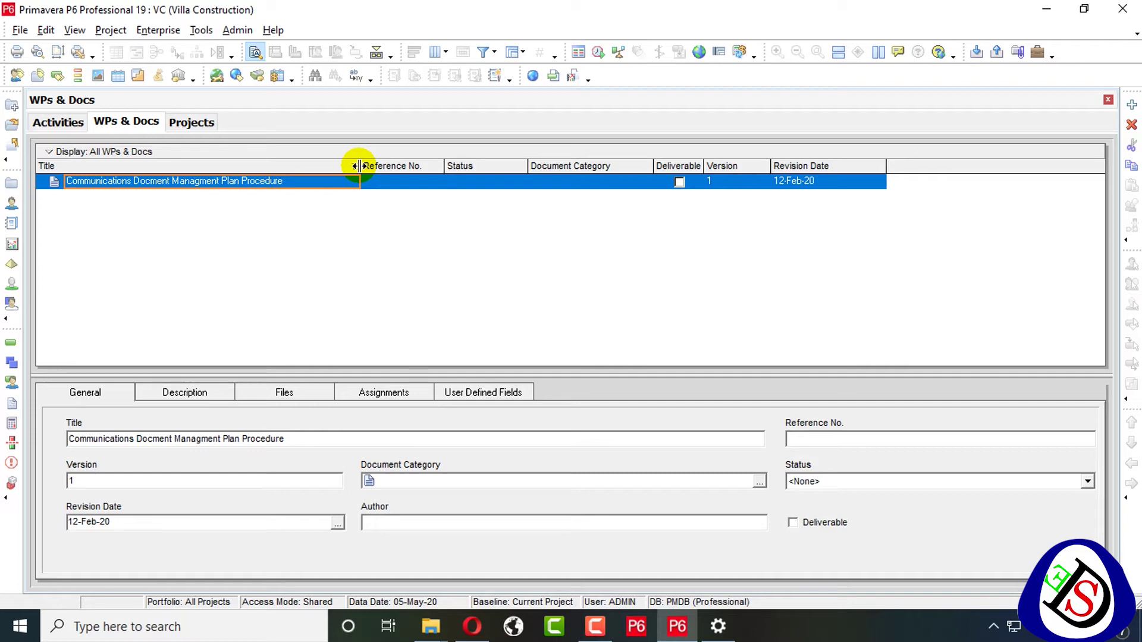
Set the document's reference number to MAJGPG0001 and its status to In Progress.
left_click(396, 179)
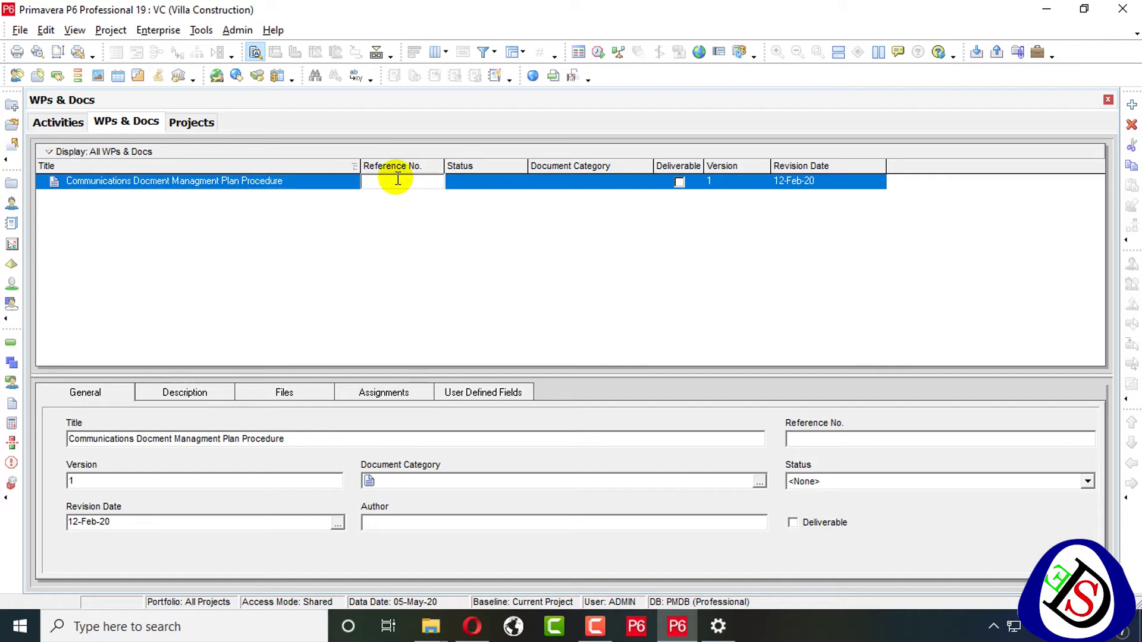
type("MA")
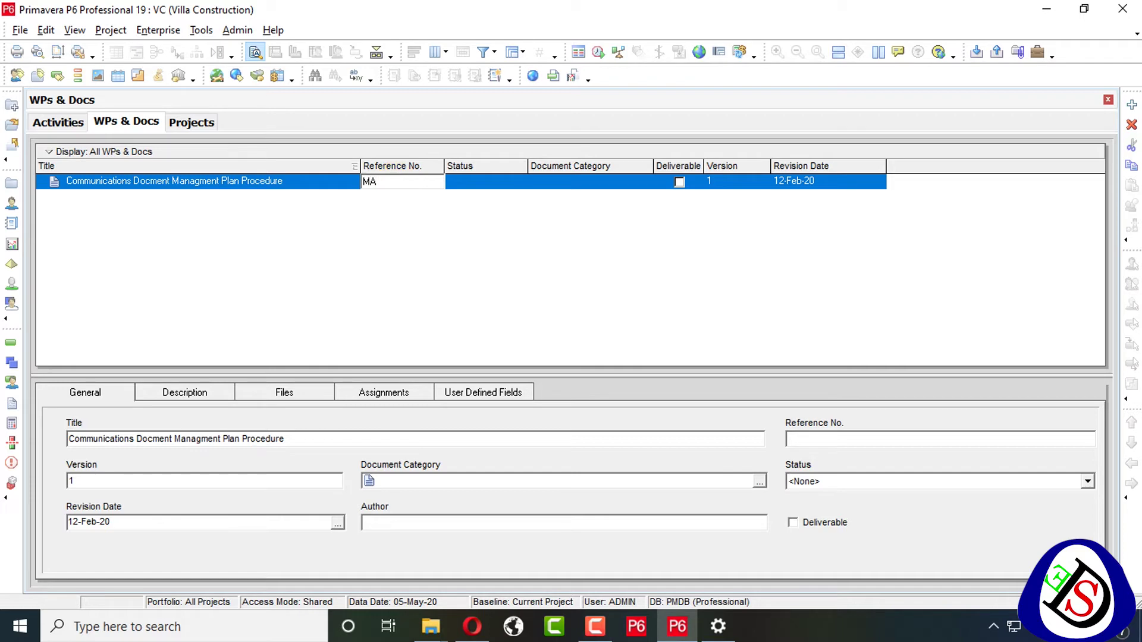
type("JGPG0001")
key("Return")
left_click(473, 180)
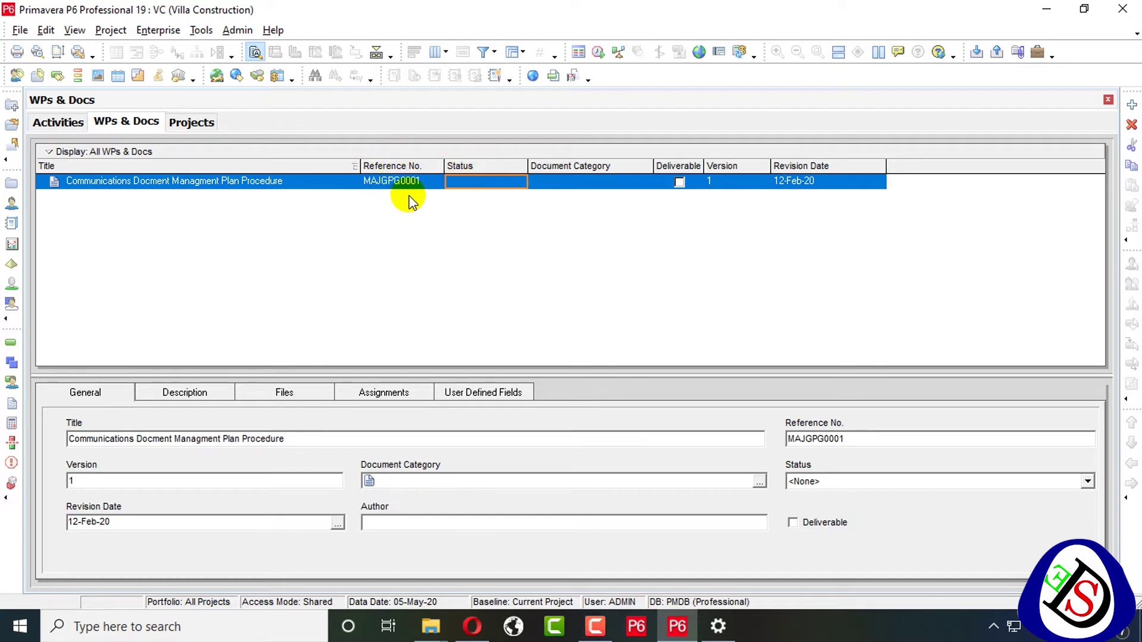
left_click(476, 178)
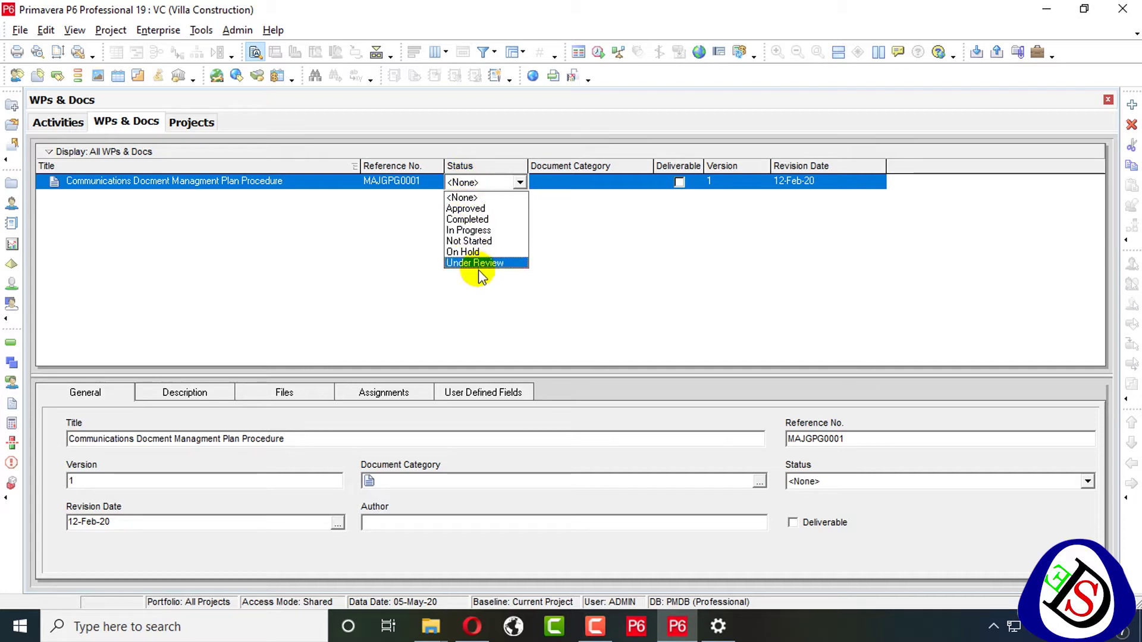
left_click(489, 230)
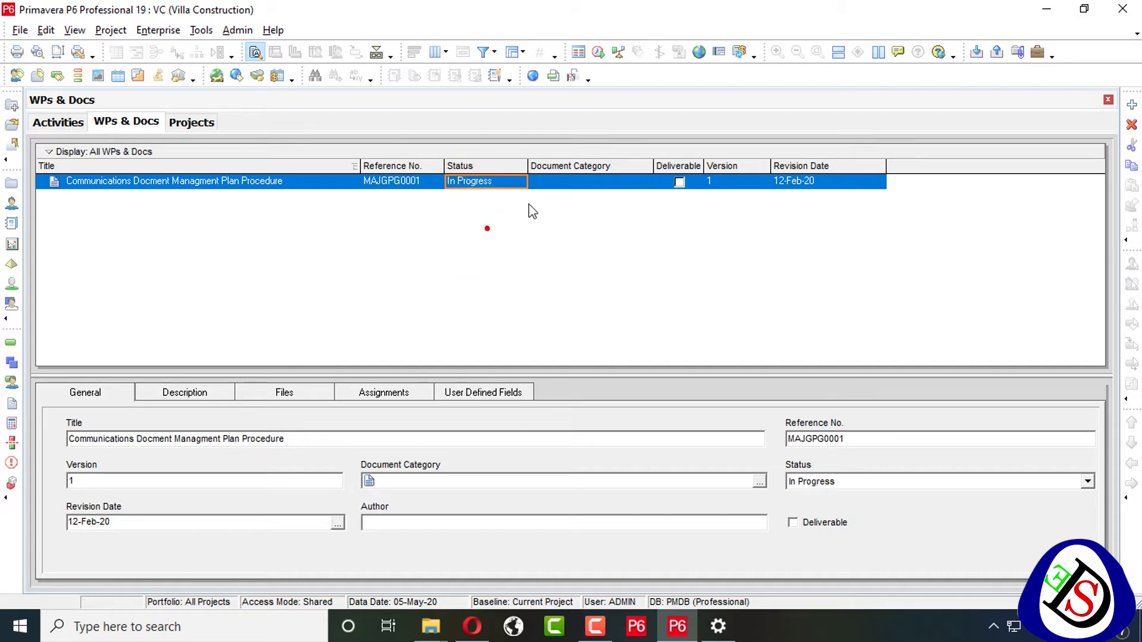
Examine the list of available document categories for the Communications document, without assigning one.
left_click(577, 182)
left_click(577, 181)
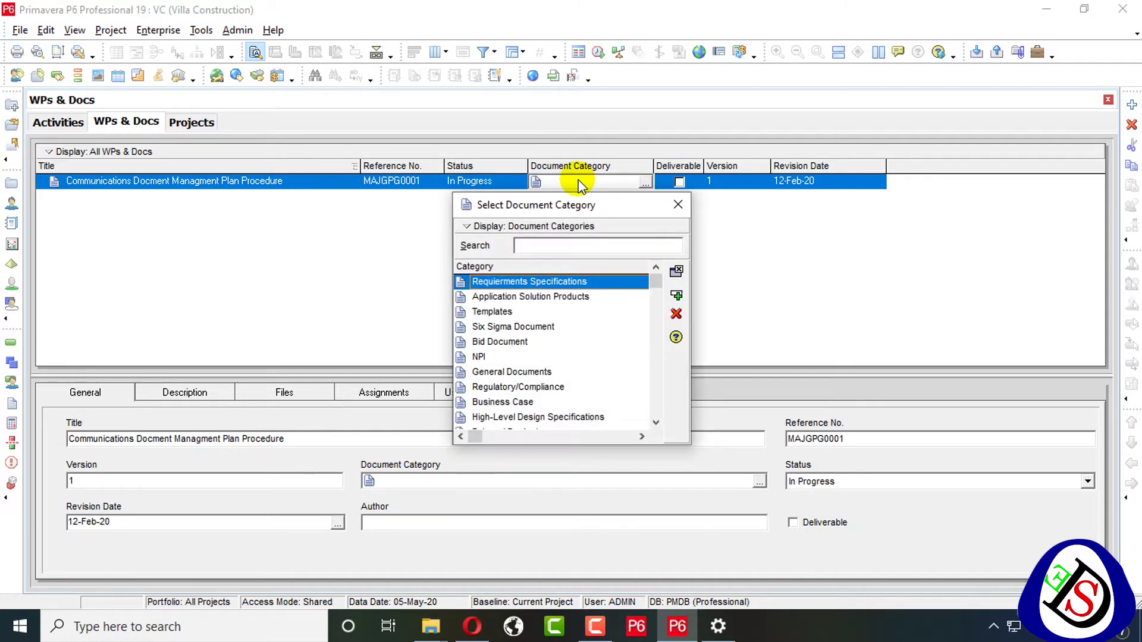
left_click(517, 312)
scroll(524, 315, "down", 10)
scroll(526, 321, "up", 10)
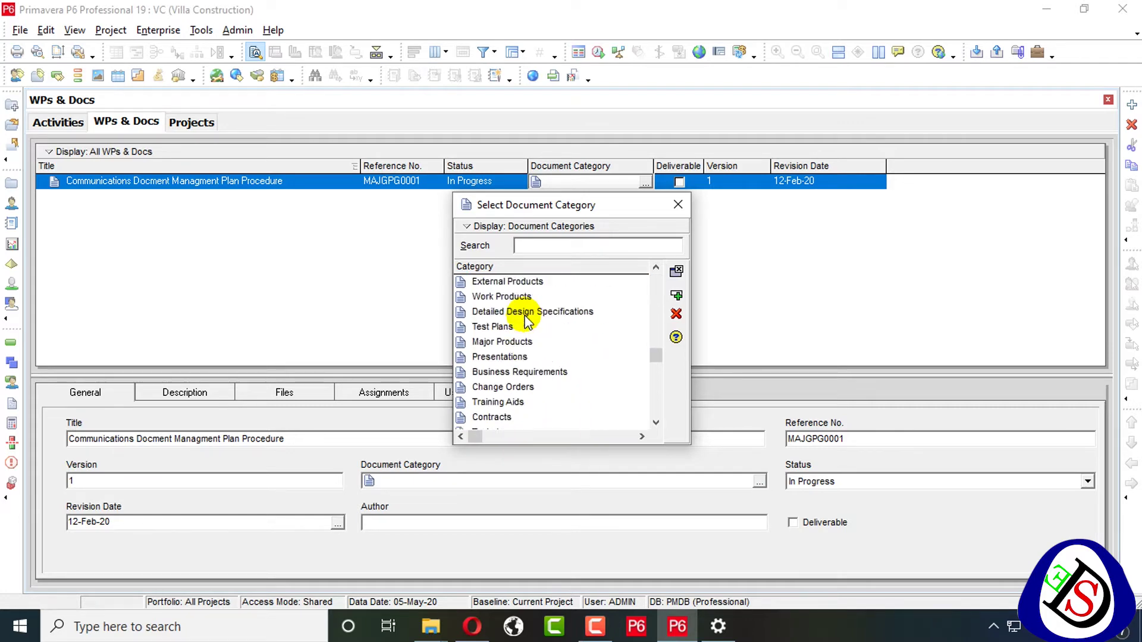
left_click(522, 231)
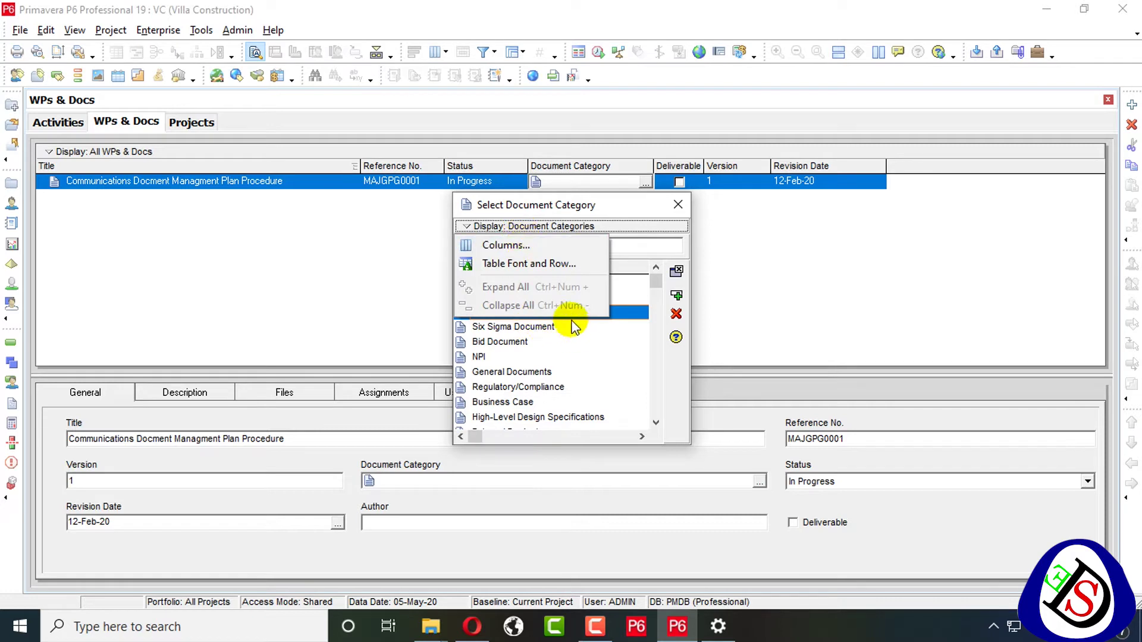
left_click(669, 408)
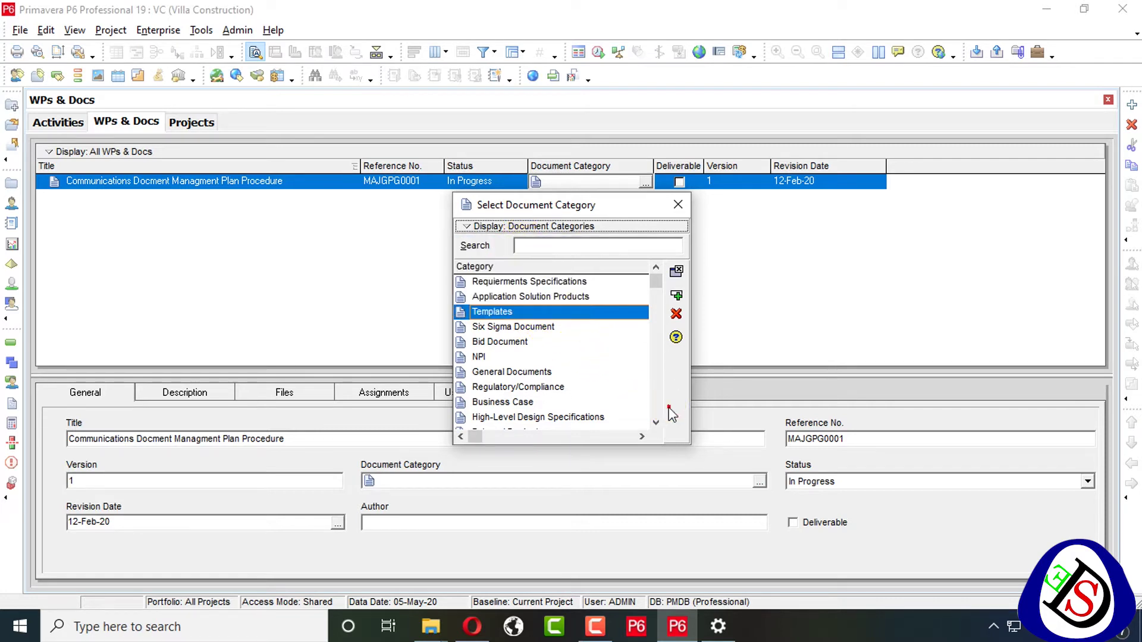
left_click(517, 329)
left_click(514, 343)
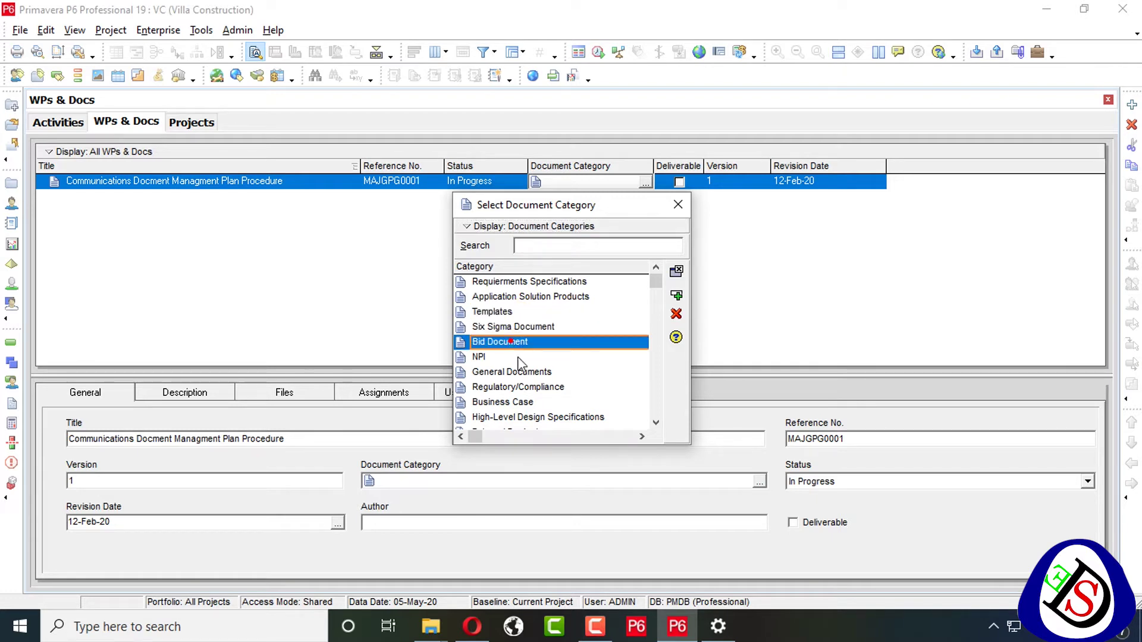
left_click(528, 373)
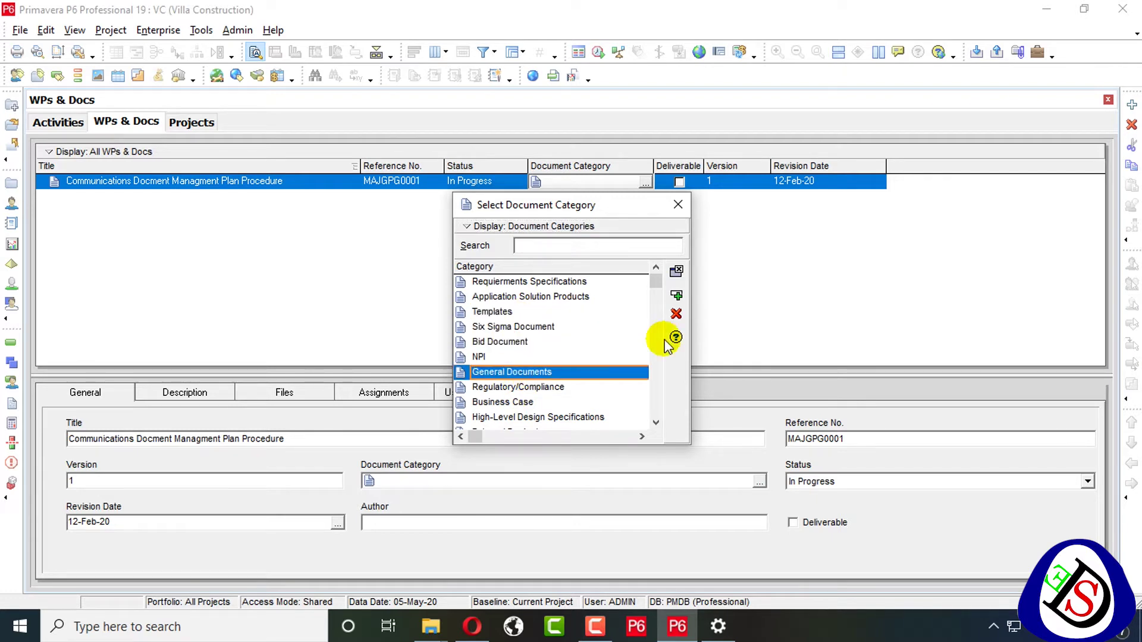
key("Down")
key("Down")
key("Down")
key("Down")
key("Down")
key("Down")
key("Down")
key("Down")
key("Down")
key("Down")
key("Down")
key("Down")
key("Down")
key("Down")
key("Down")
key("Down")
key("Down")
key("Down")
key("Down")
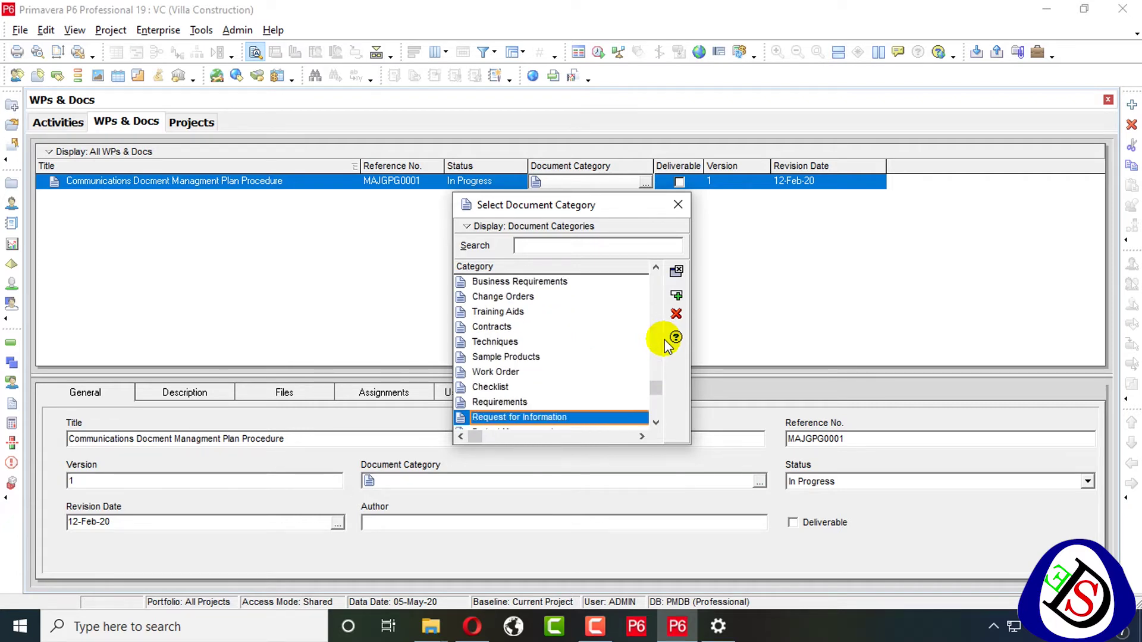
left_click(682, 201)
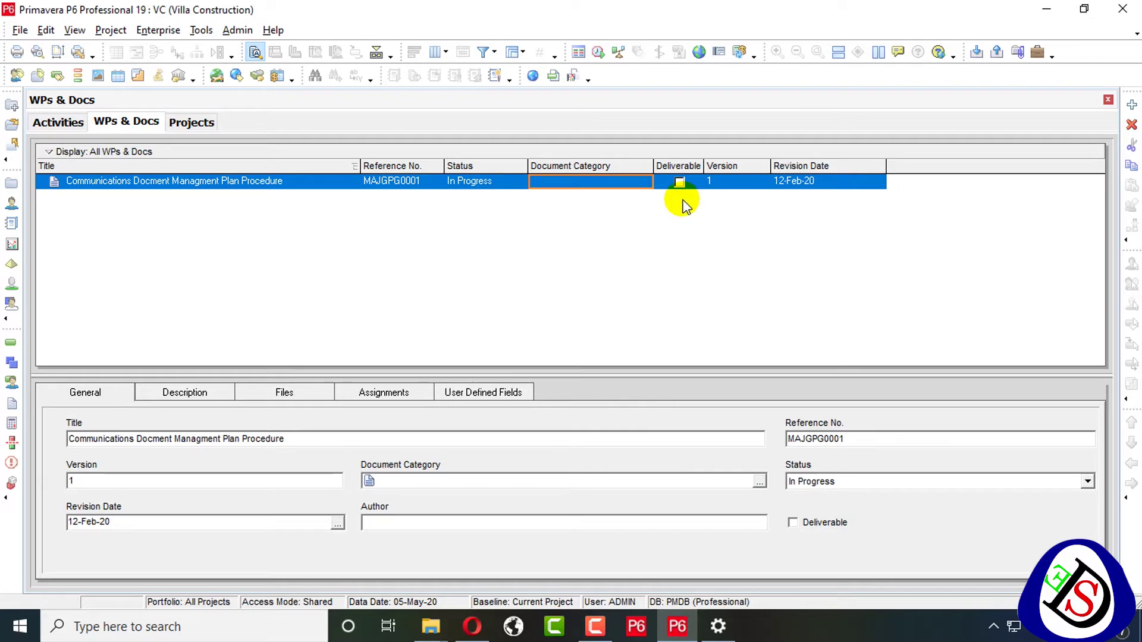
Add a document category named "NON Objection" to the admin categories.
left_click(241, 33)
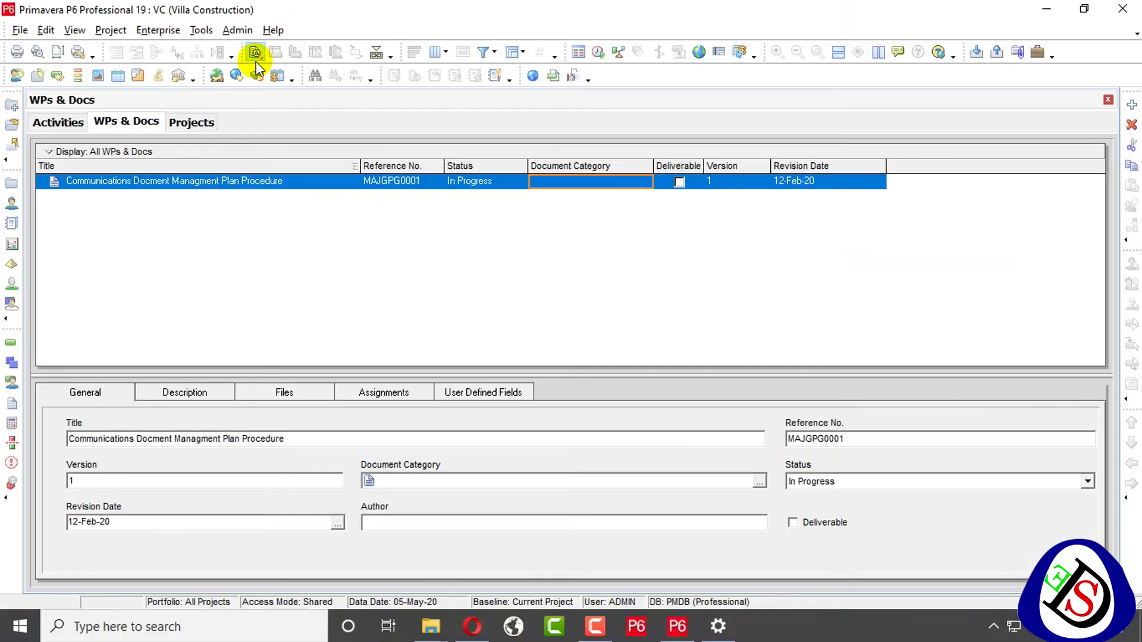
left_click(238, 31)
left_click(262, 68)
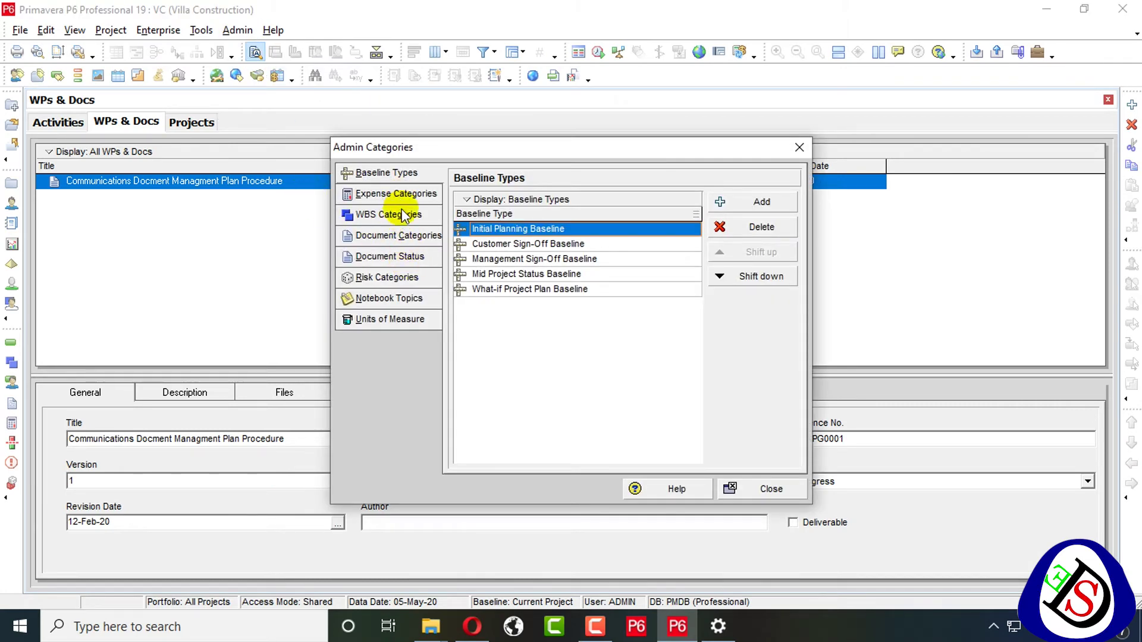
left_click(405, 235)
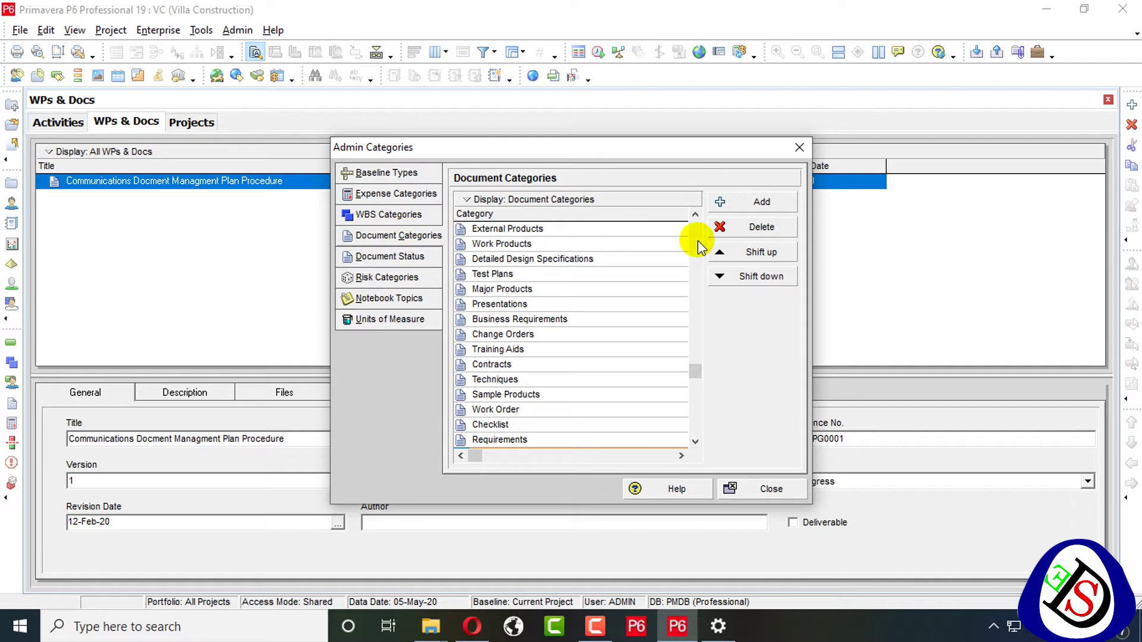
left_click(774, 201)
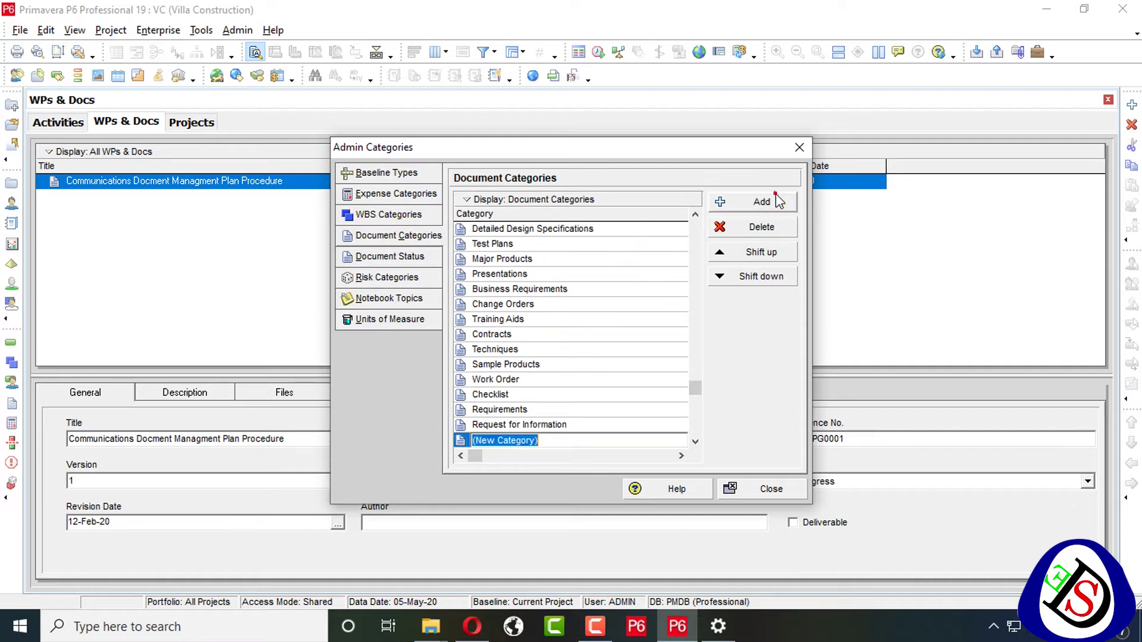
type("NO")
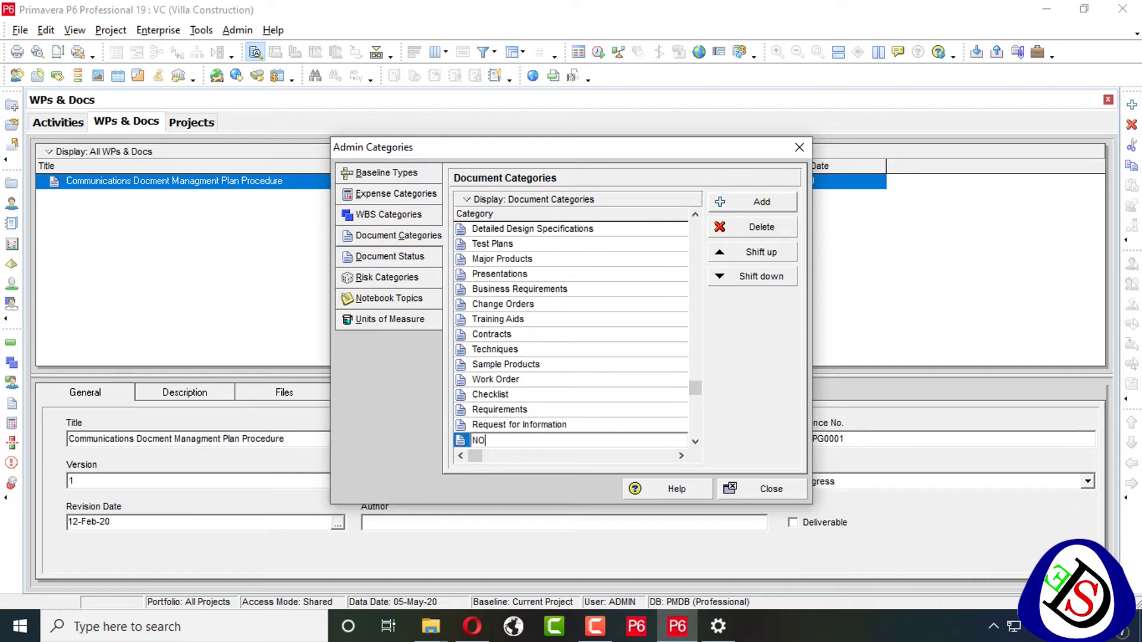
type("N Objection")
scroll(684, 387, "up", 2)
scroll(595, 404, "down", 3)
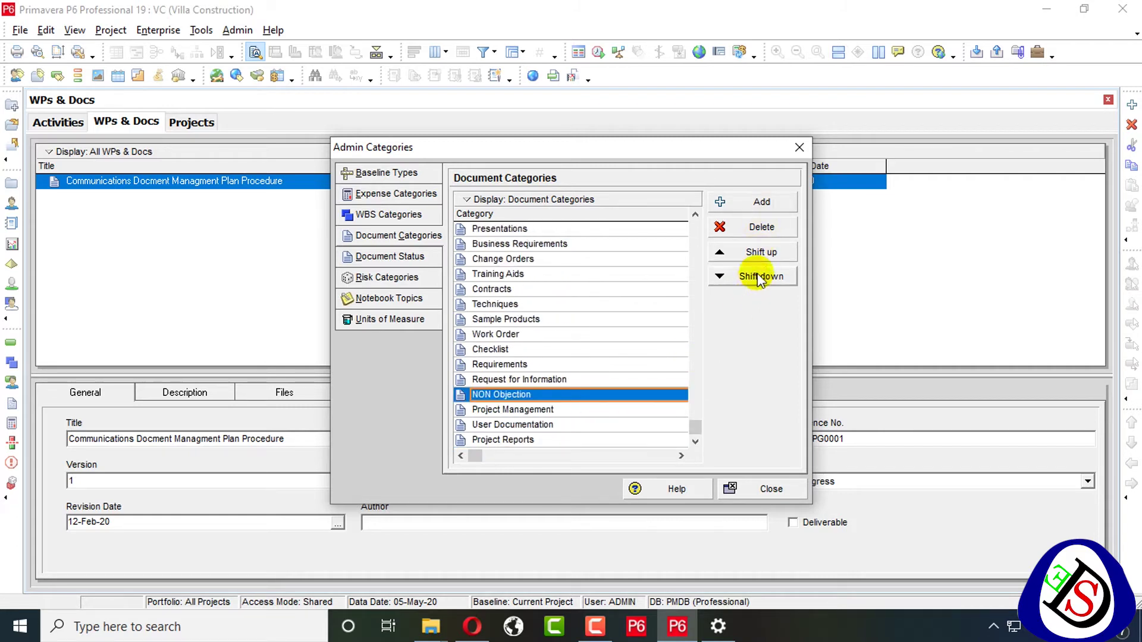
Add another document category named "For Information" below NON Objection.
left_click(773, 203)
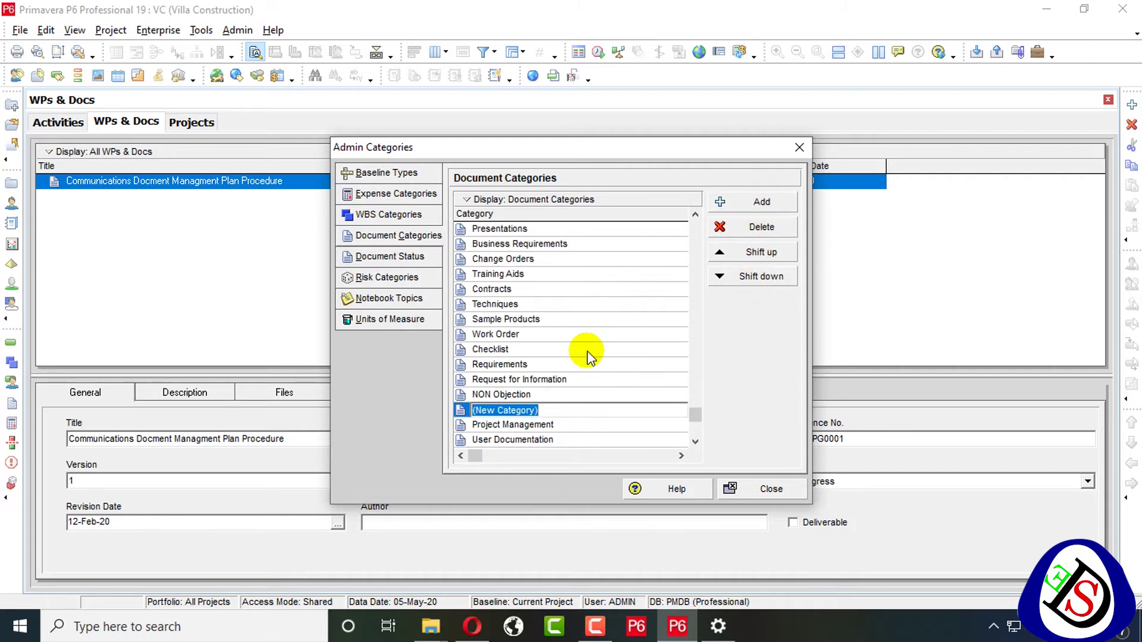
type("For U")
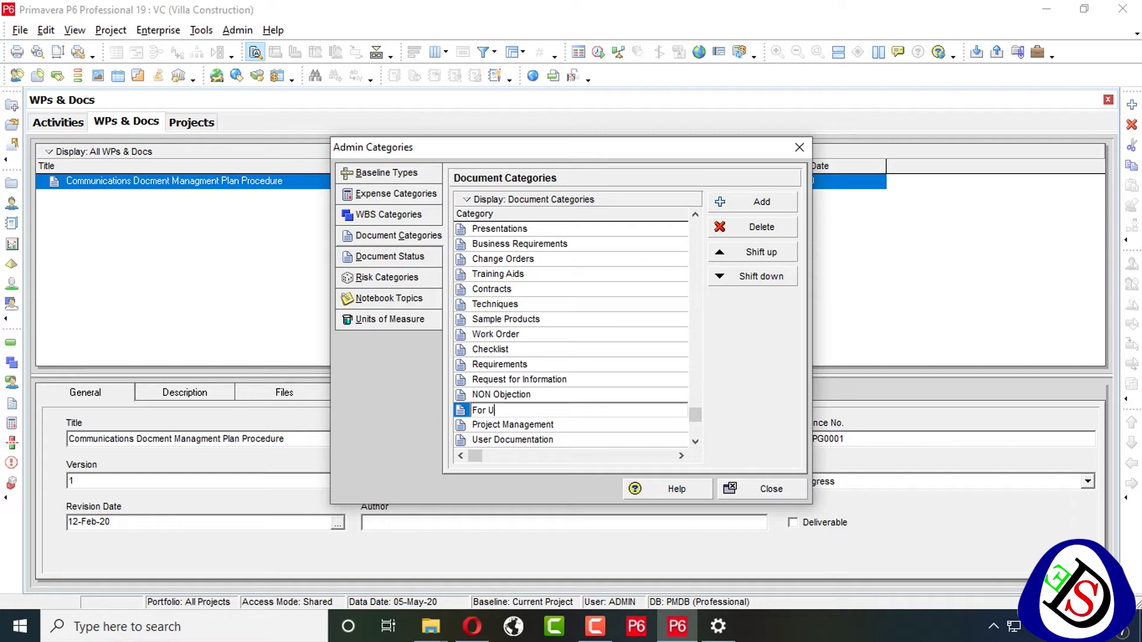
key("BackSpace")
type("Information")
left_click(546, 393)
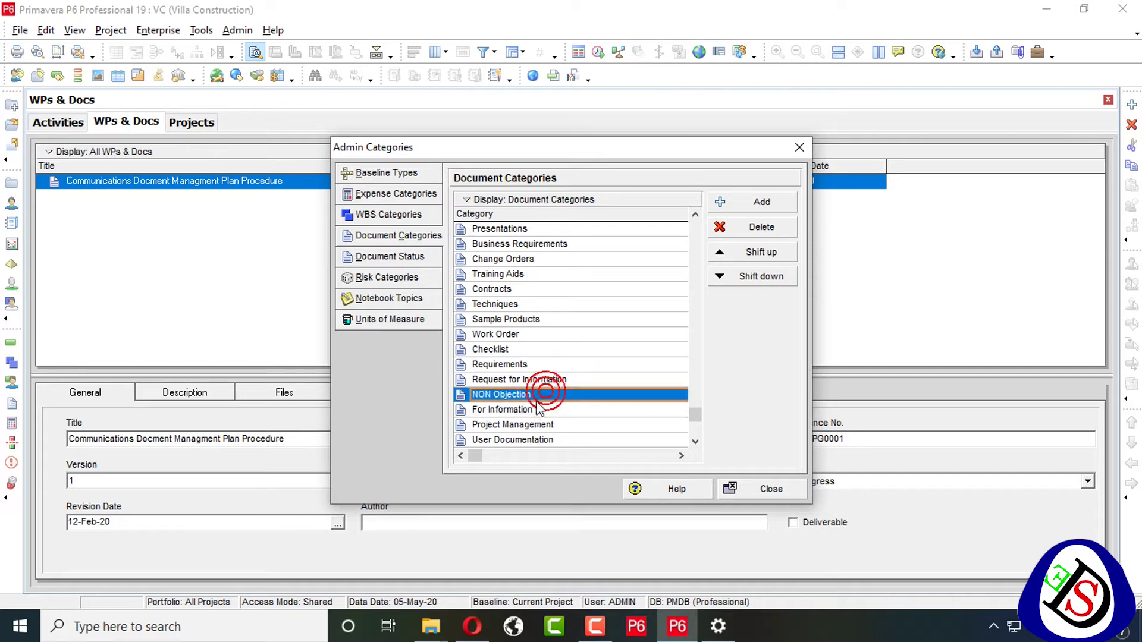
left_click(534, 412)
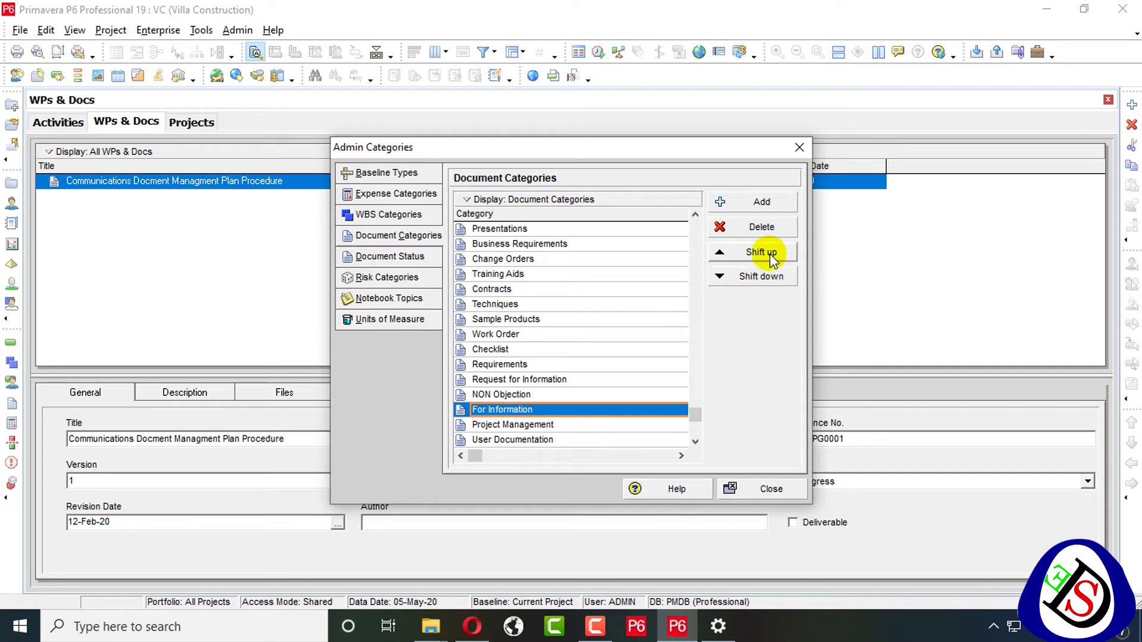
Rename the NON Objection category as "For NON Objection" and close the admin categories.
left_click(497, 393)
left_click(474, 394)
left_click(486, 397)
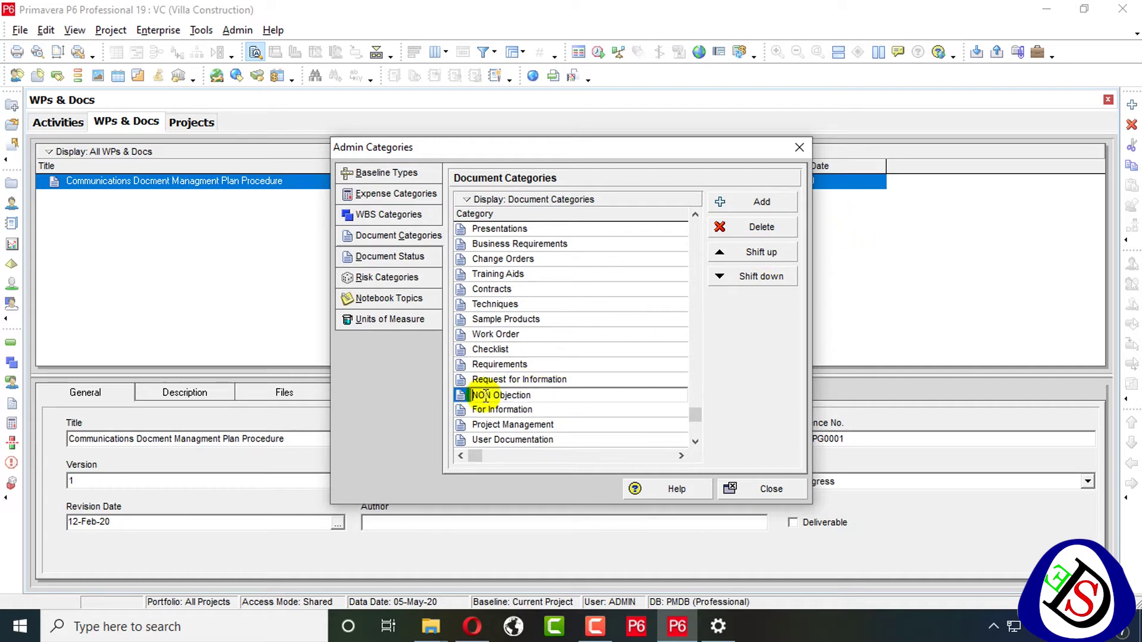
type("For")
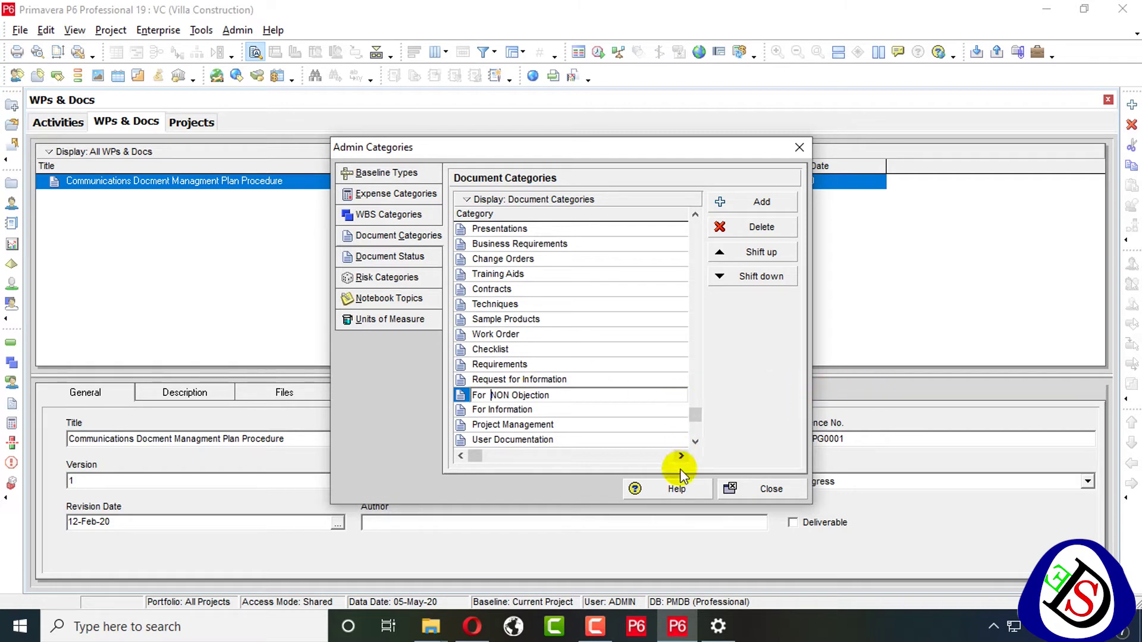
left_click(768, 485)
Assign the For NON Objection category to the Communications document and mark the document as a deliverable.
double_click(563, 182)
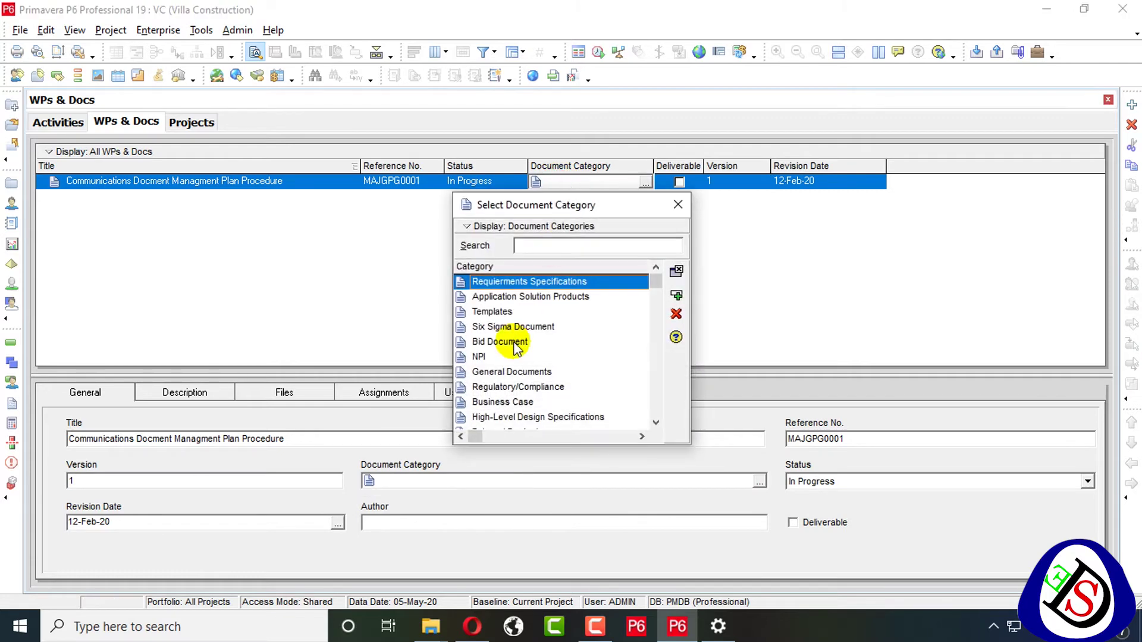
left_click(510, 340)
scroll(514, 347, "down", 3)
scroll(516, 351, "down", 4)
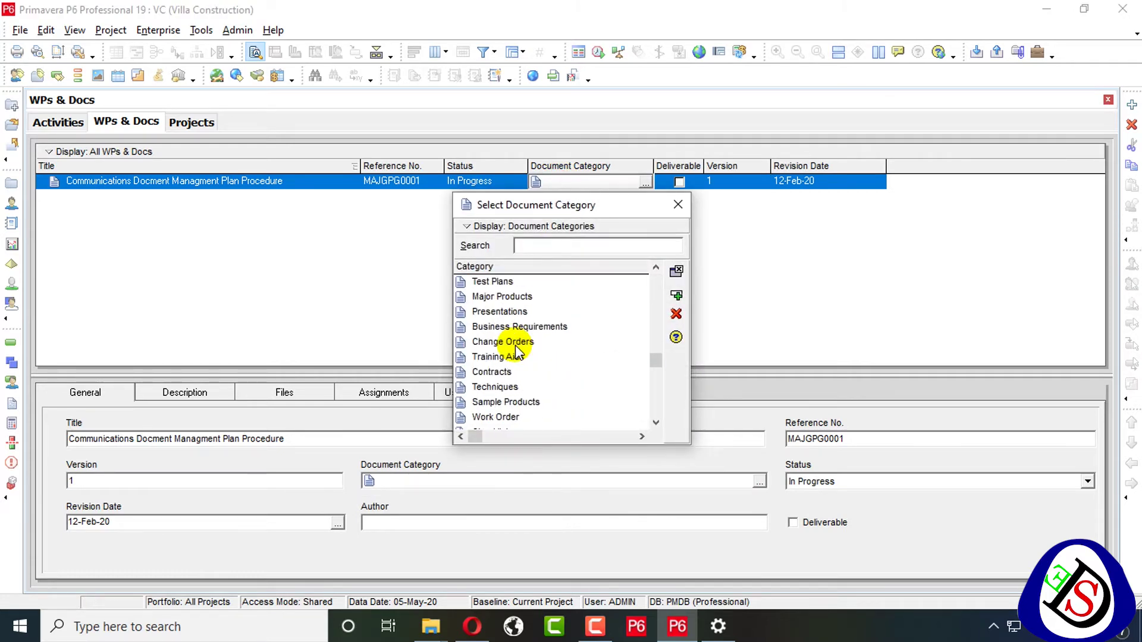
scroll(512, 366, "up", 1)
scroll(511, 364, "down", 1)
double_click(515, 357)
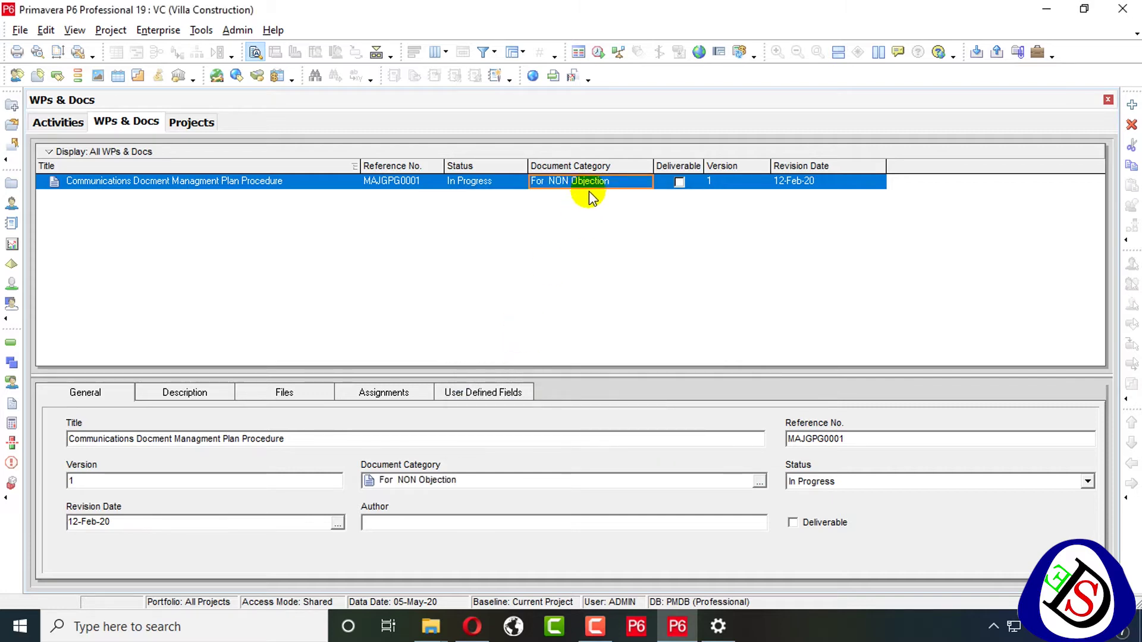
left_click(679, 182)
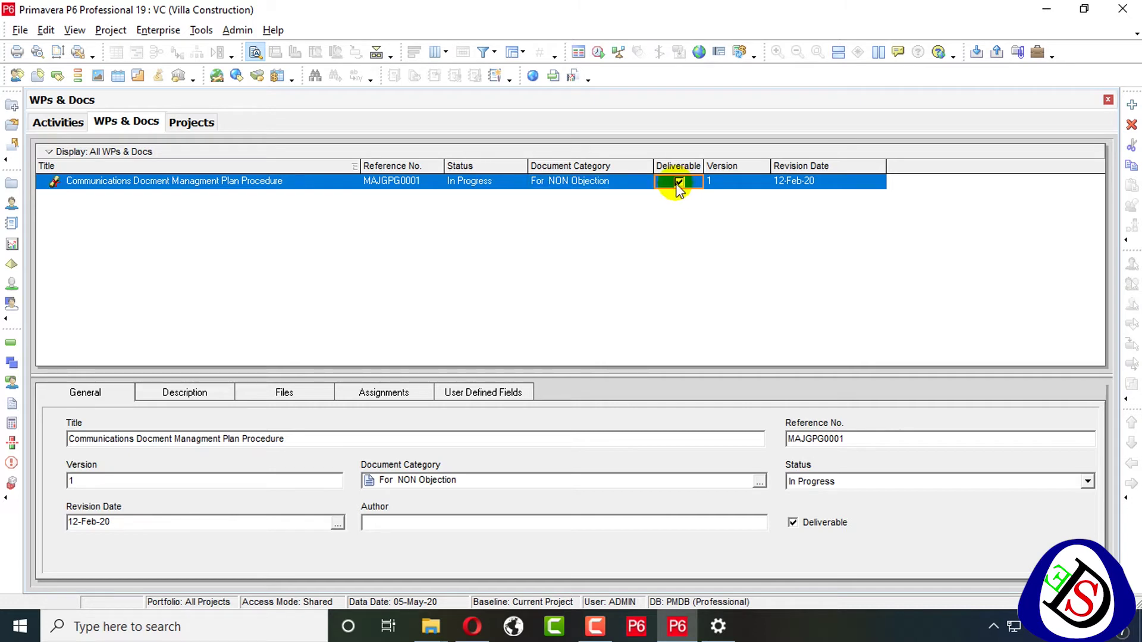
Set the document's revision date to 27-Feb-20 and fill in the author's name.
left_click(788, 182)
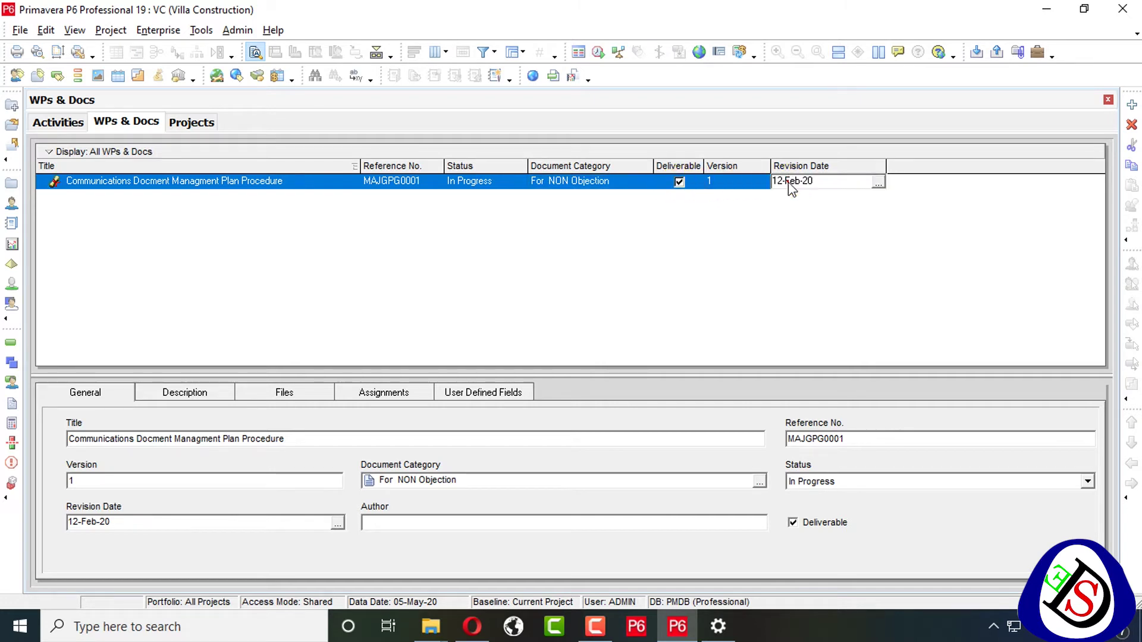
left_click(878, 182)
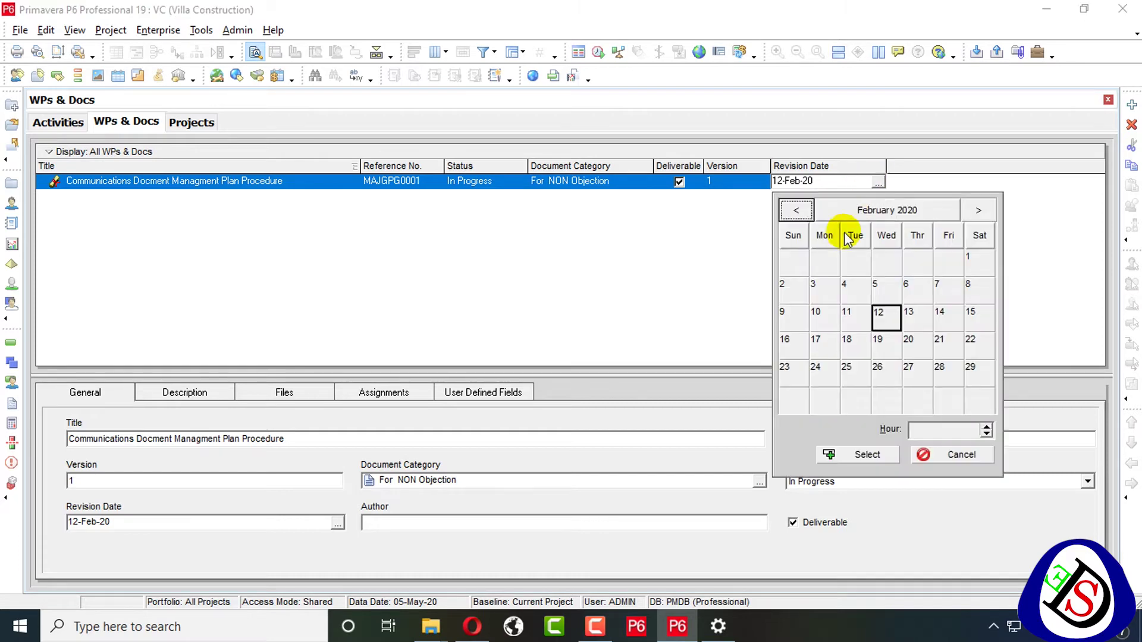
left_click(913, 370)
left_click(954, 418)
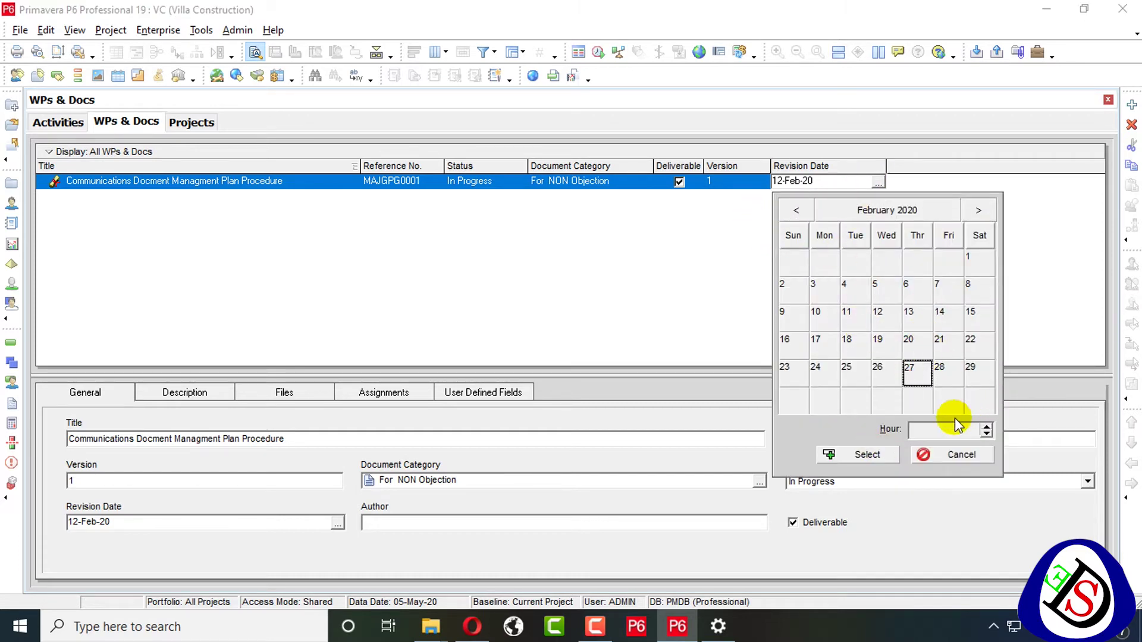
left_click(857, 458)
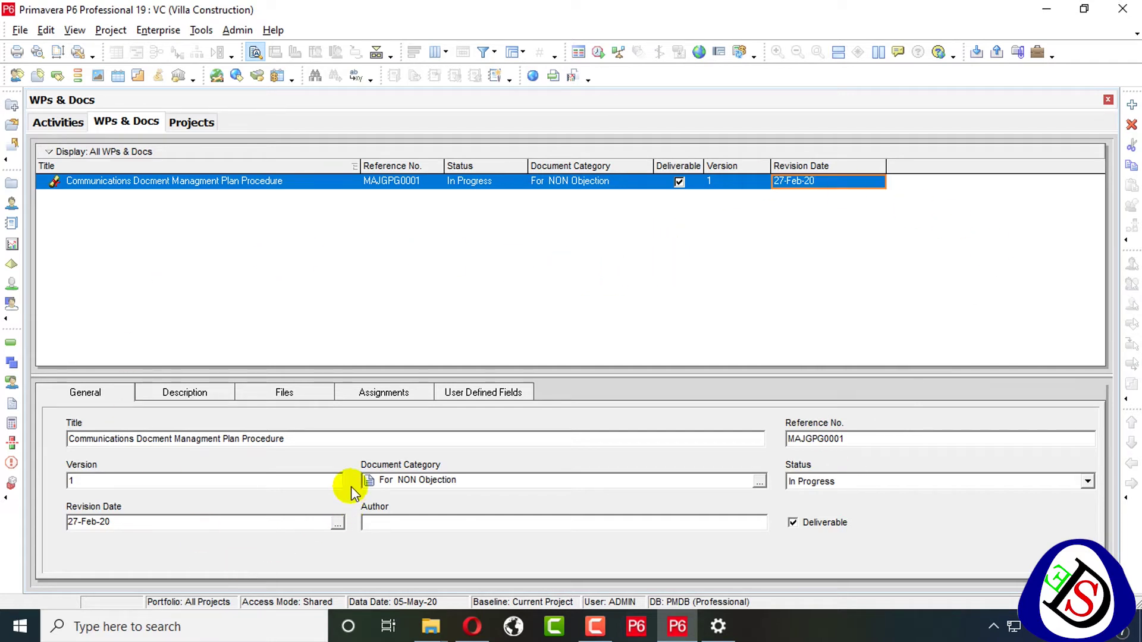
left_click(404, 523)
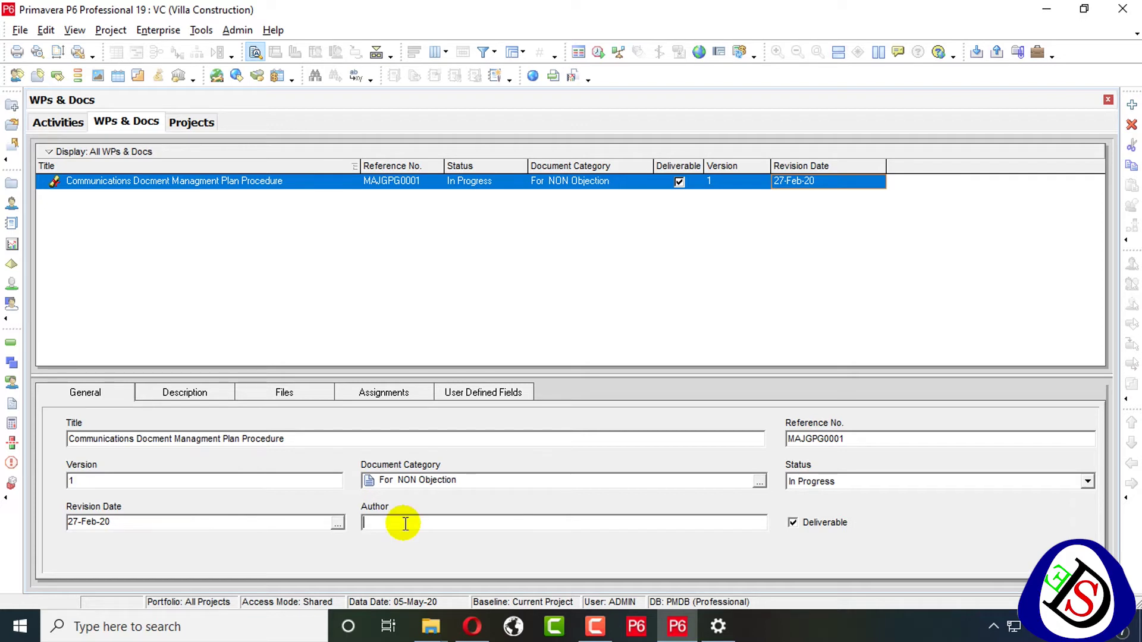
type("John")
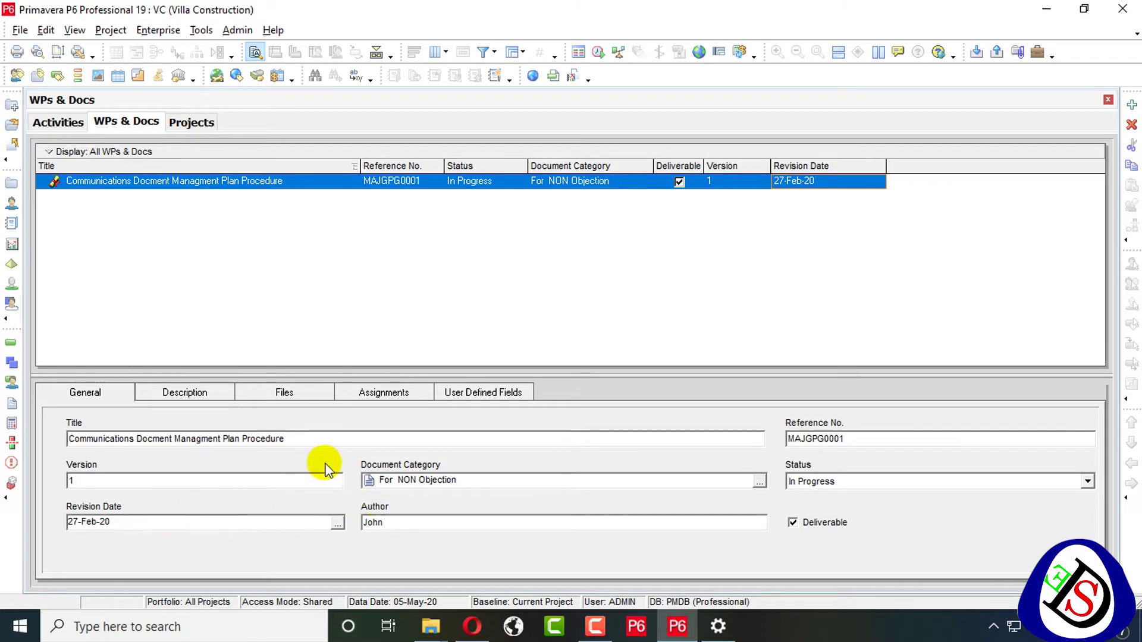
Examine the document's description and its editing window, closing the editor without entering any text.
left_click(199, 395)
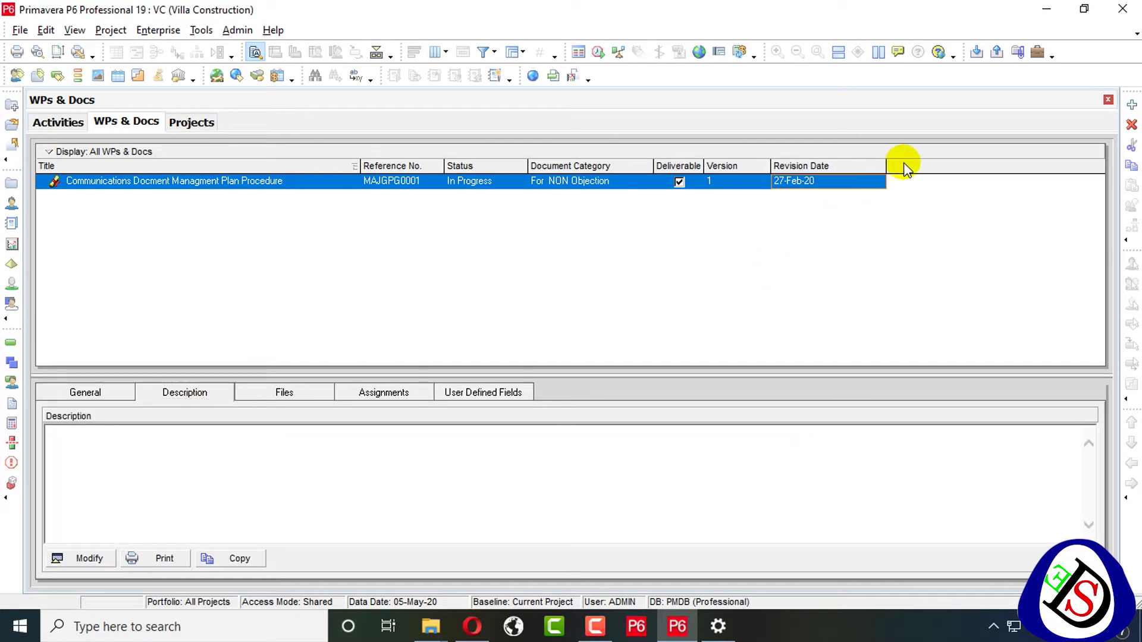
left_click(351, 459)
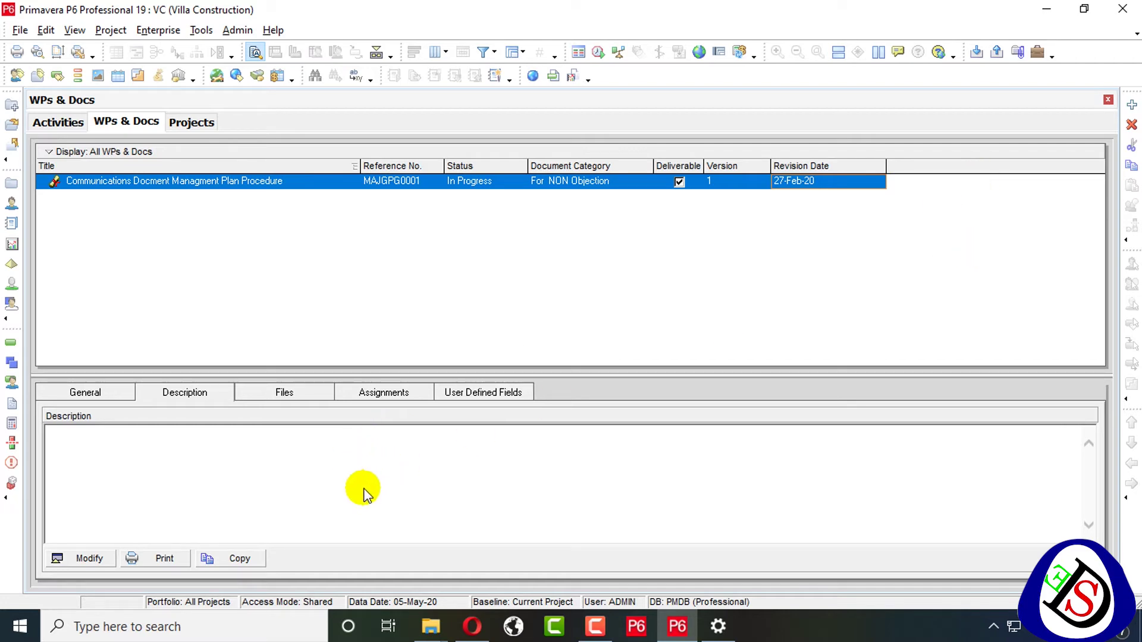
left_click(80, 555)
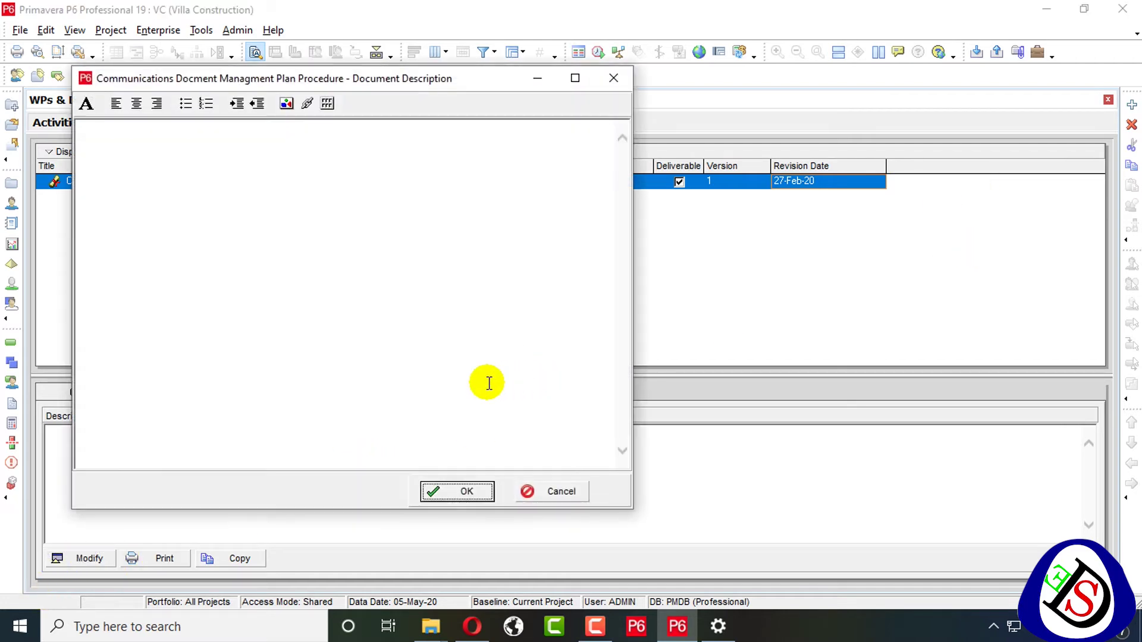
left_click(431, 308)
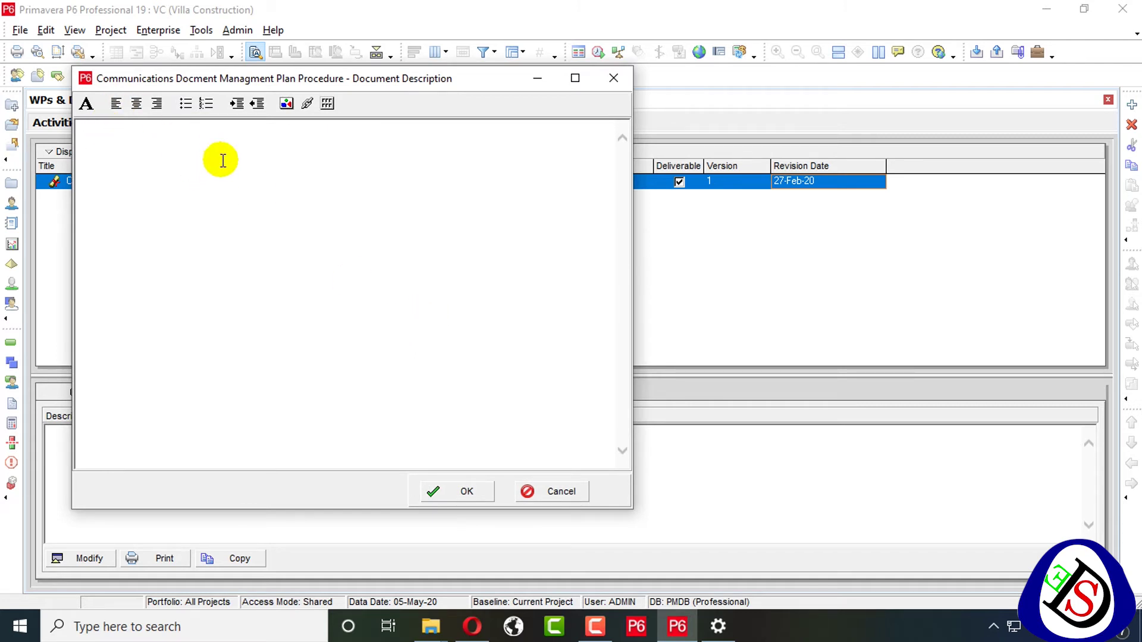
left_click(612, 78)
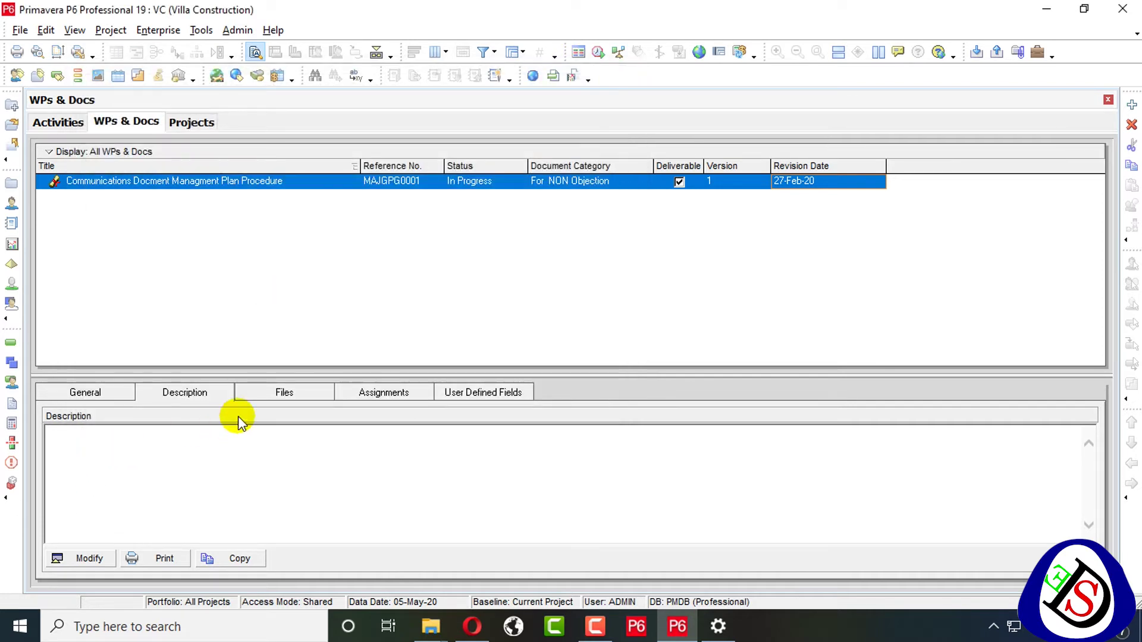
Set the document's private file location to the MAJGPG0001_PREL_A0_19.pdf Communications Document Management Plan Procedure file in the desktop's Documents folder and launch it.
left_click(269, 399)
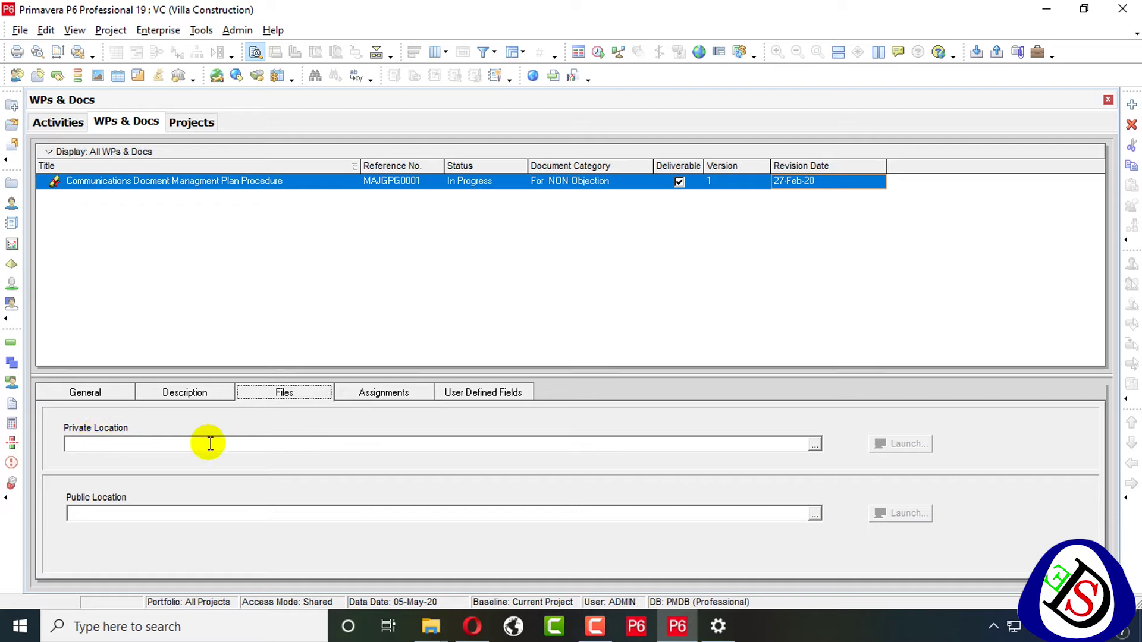
left_click(814, 446)
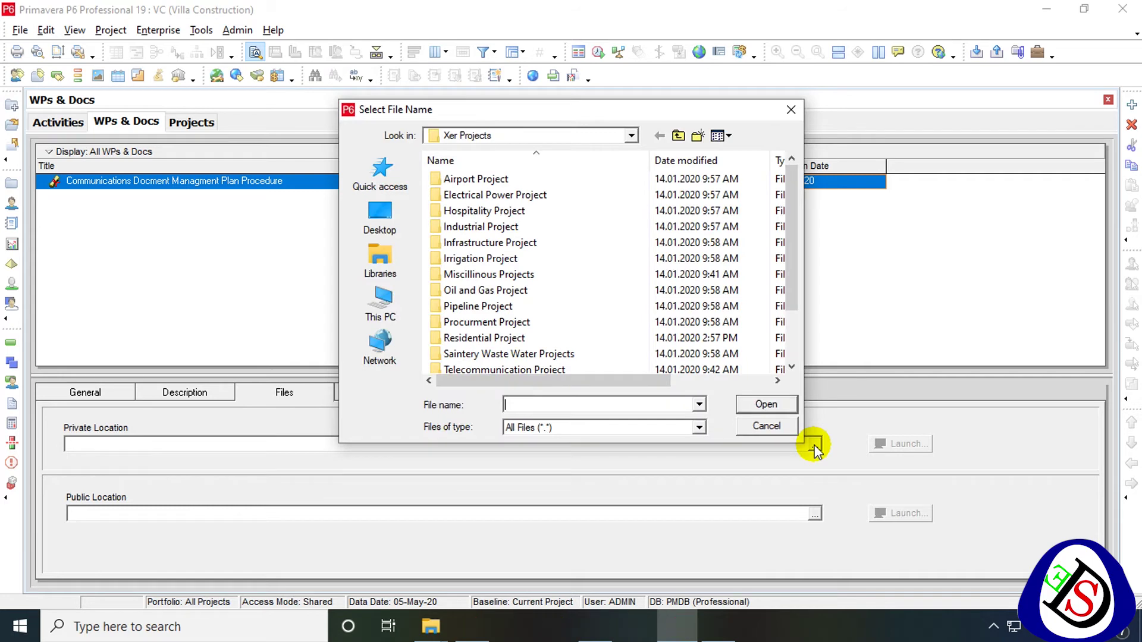
left_click(380, 213)
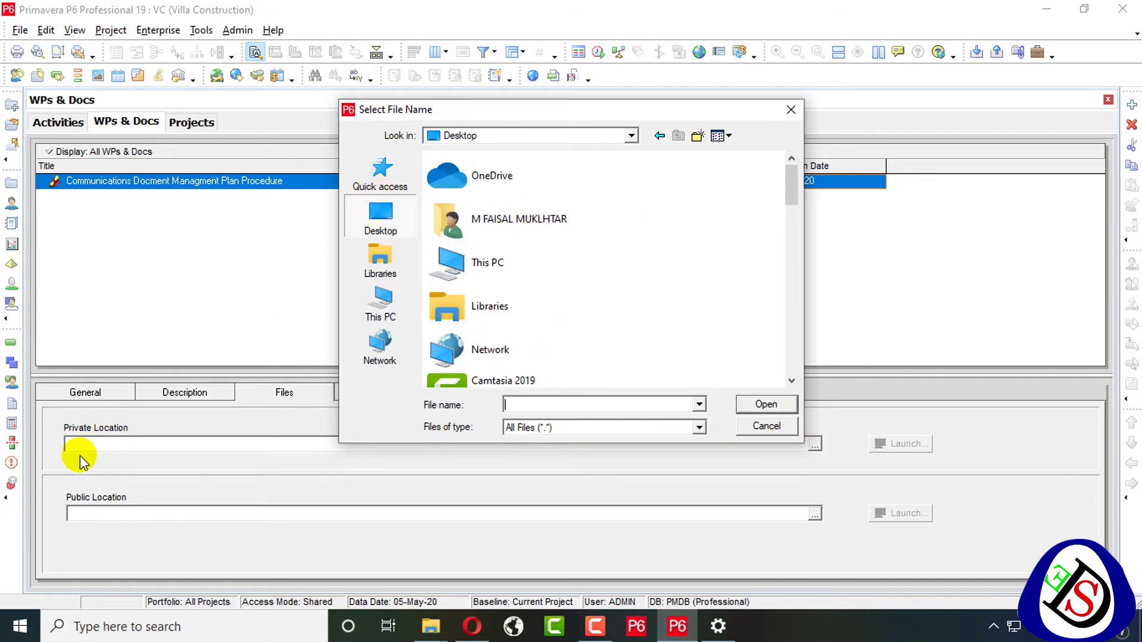
scroll(655, 280, "down", 15)
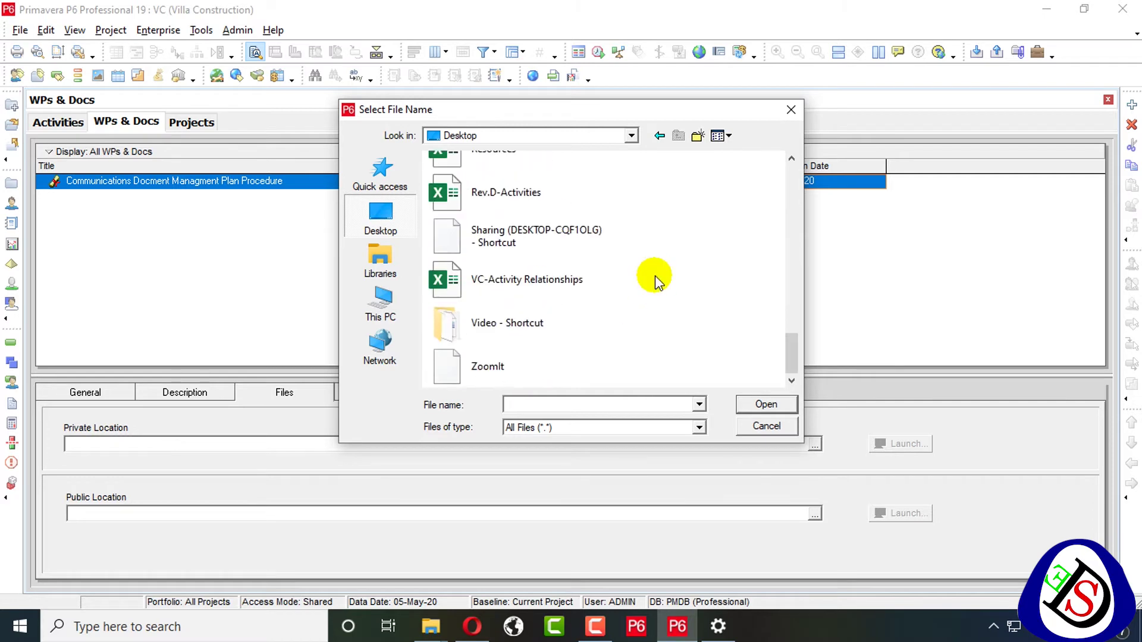
scroll(654, 280, "up", 10)
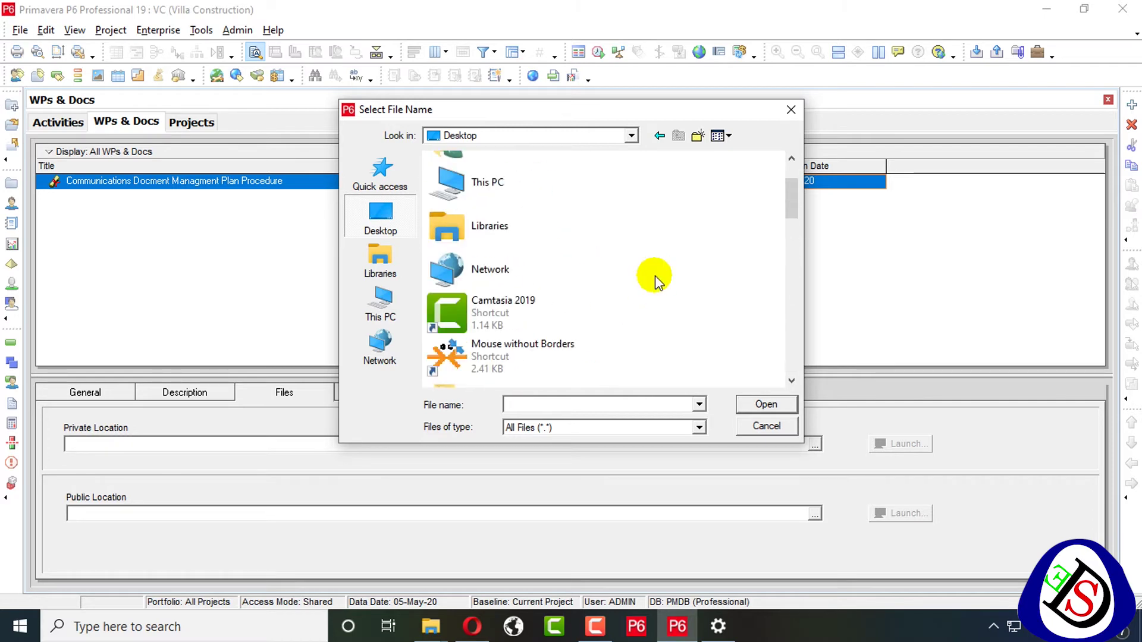
scroll(679, 266, "down", 3)
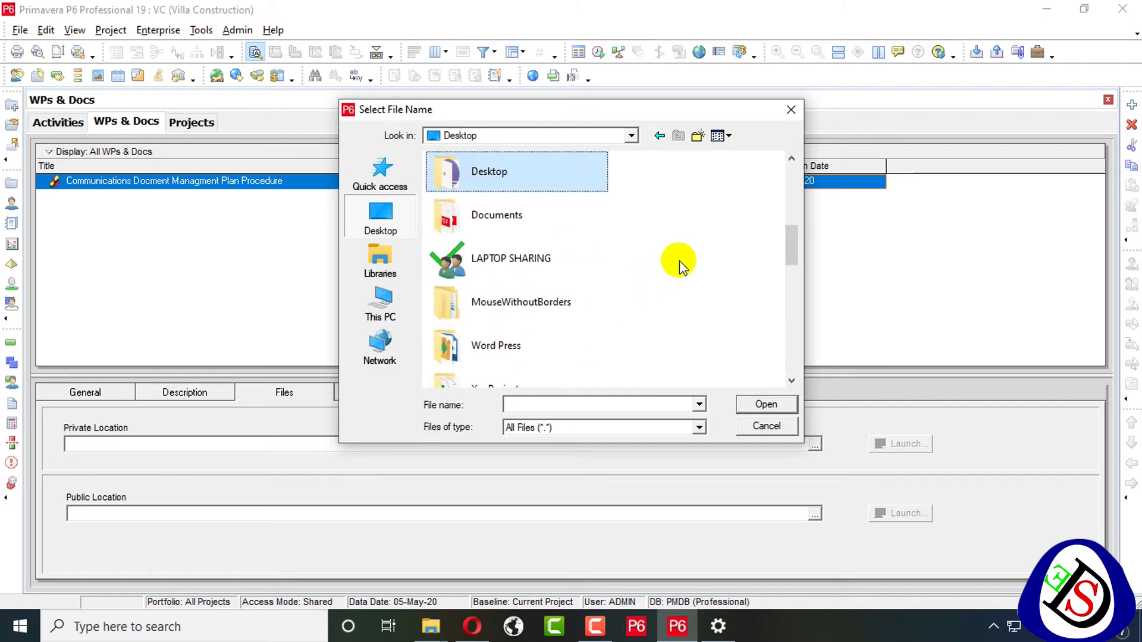
double_click(527, 226)
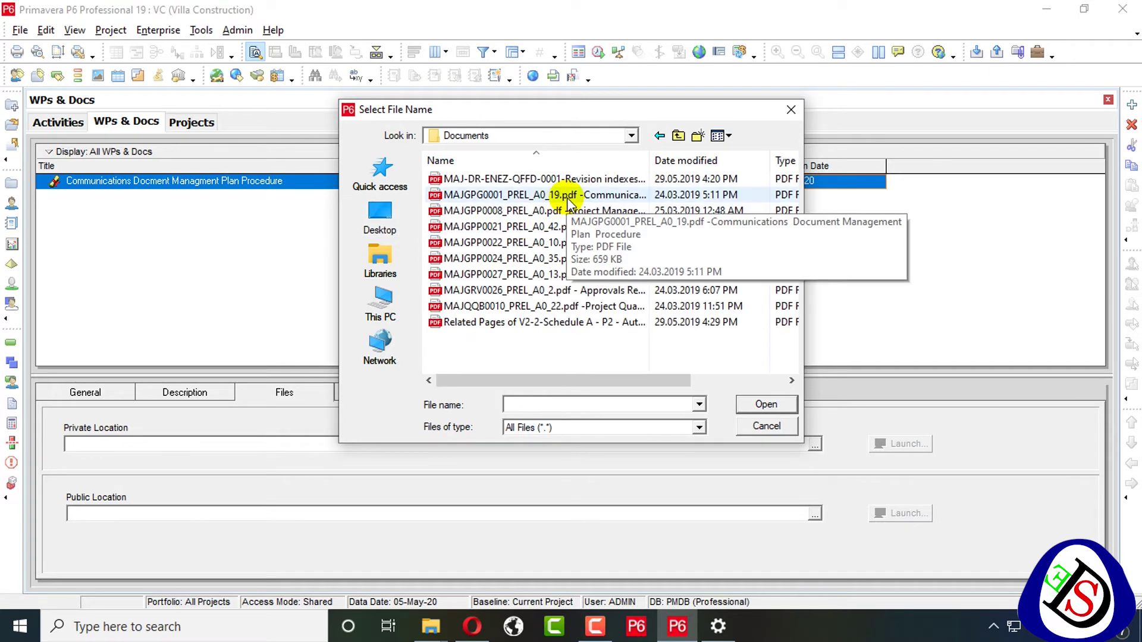
left_click(568, 196)
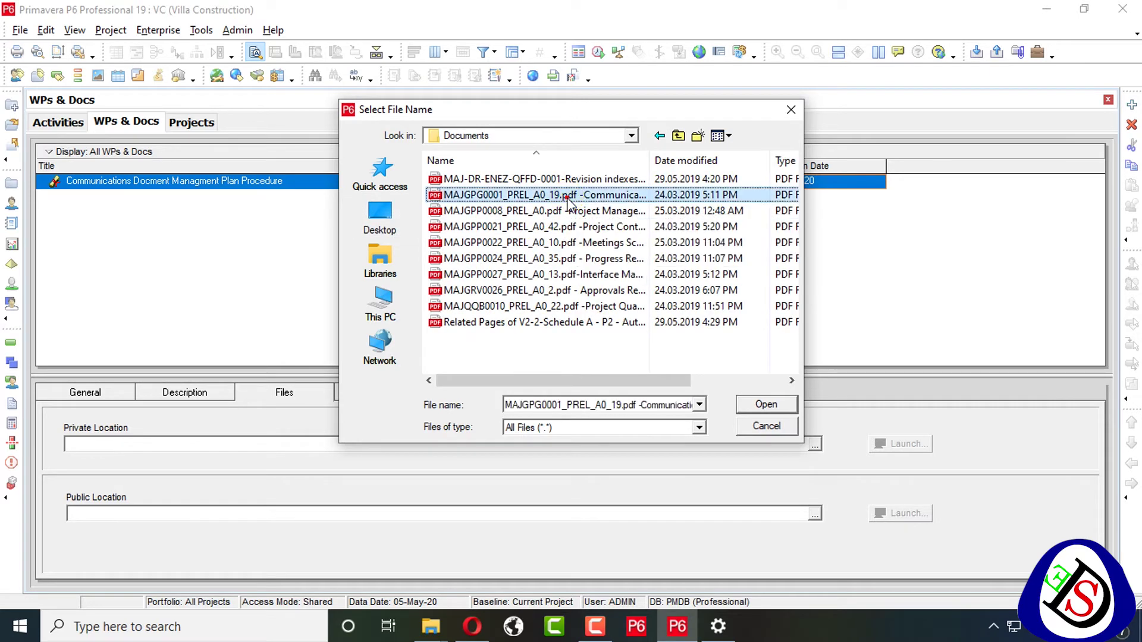
left_click(757, 405)
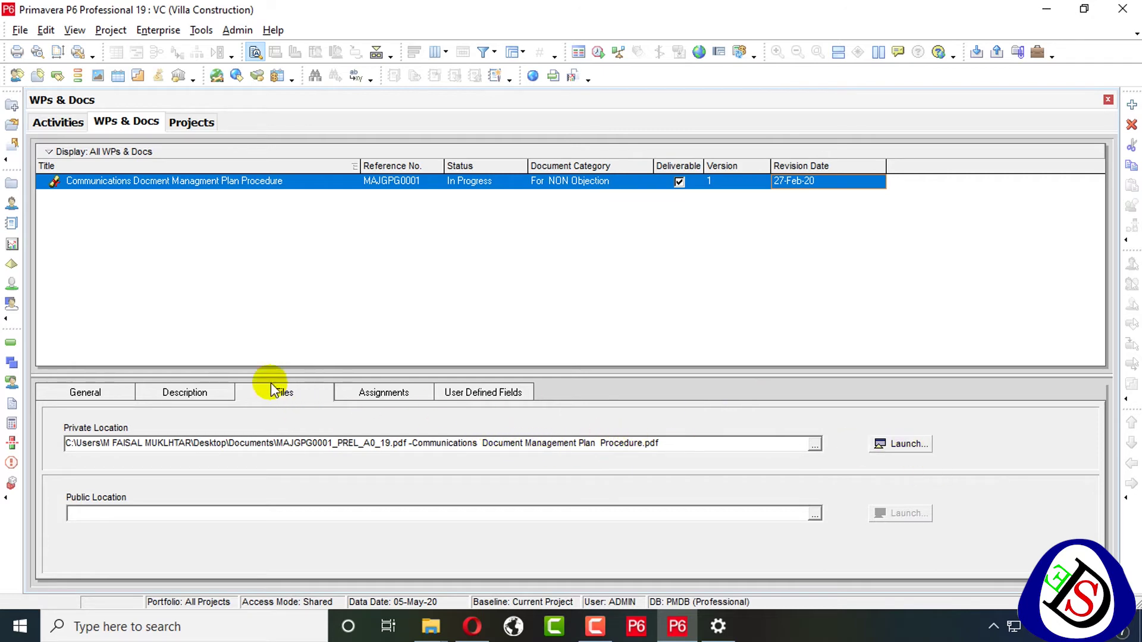
left_click(898, 445)
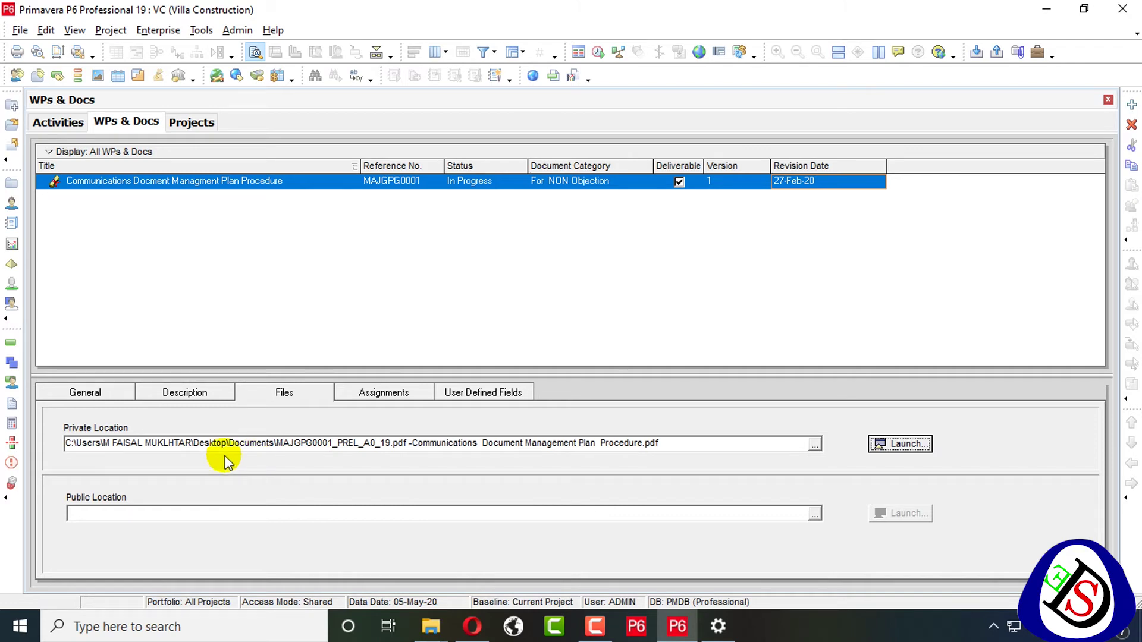
left_click(112, 514)
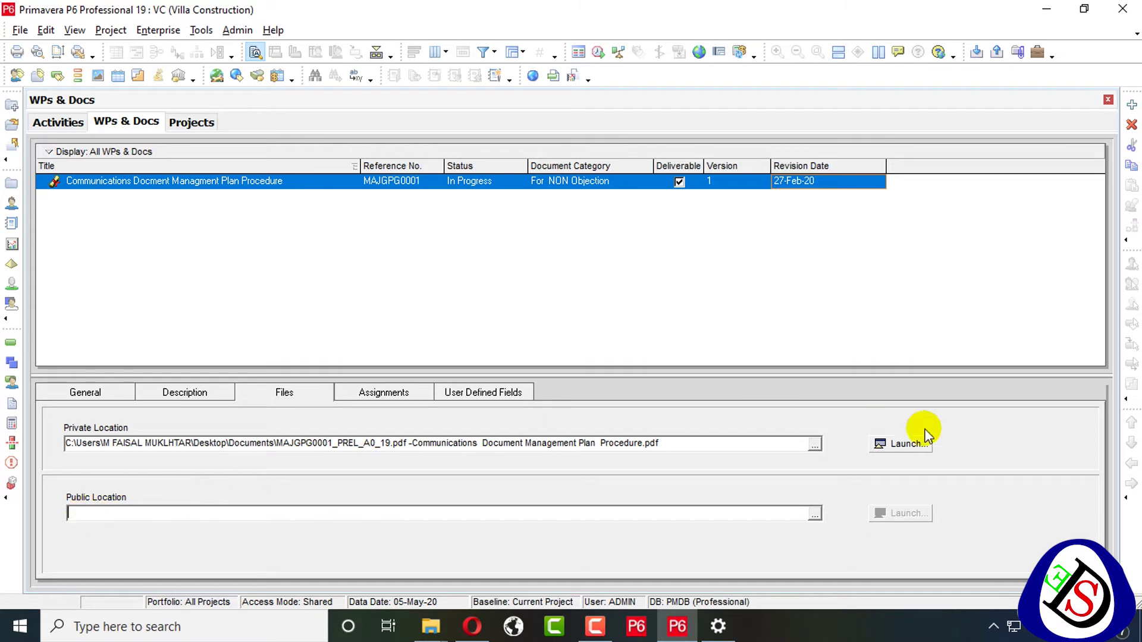
Open the activity list for assignment to the Communications document and widen it to show full activity names and statuses.
left_click(360, 394)
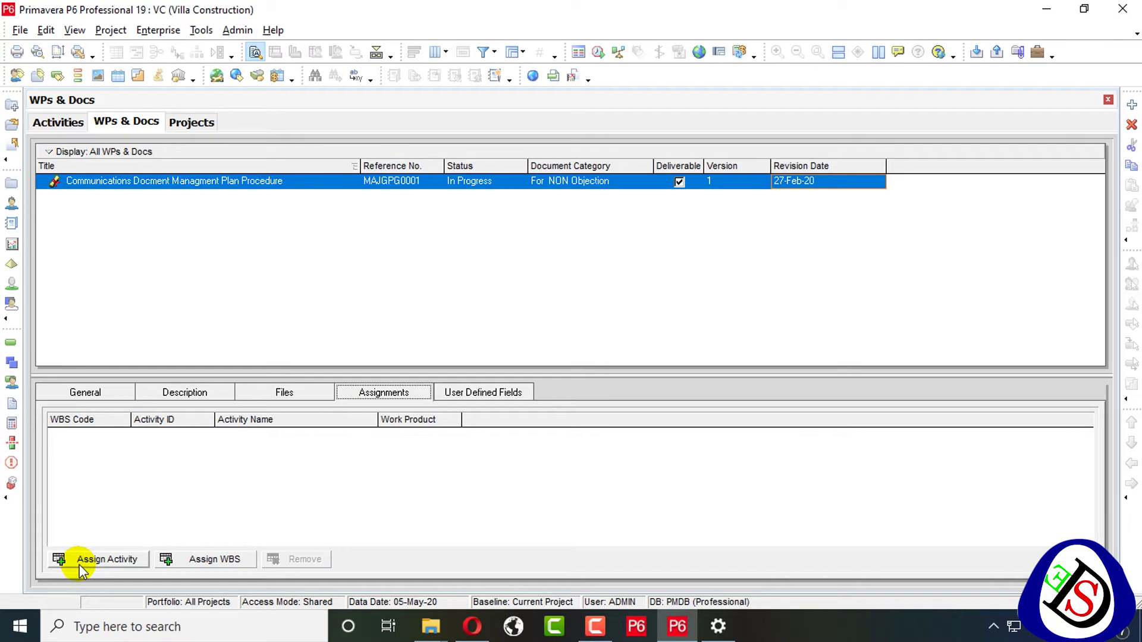
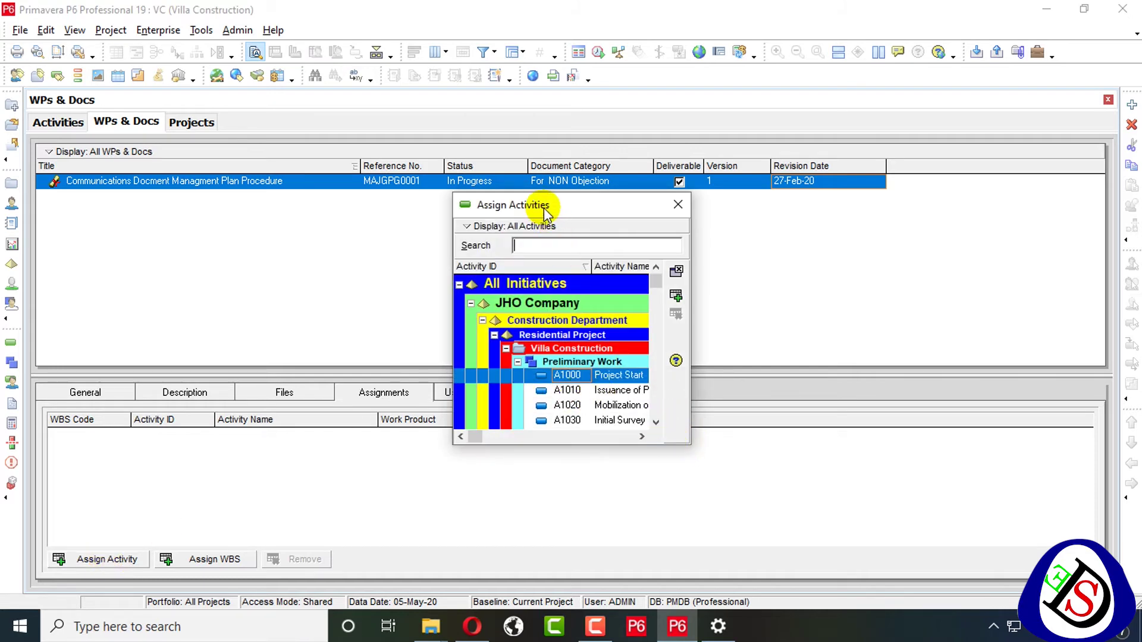
left_click_drag(558, 208, 345, 166)
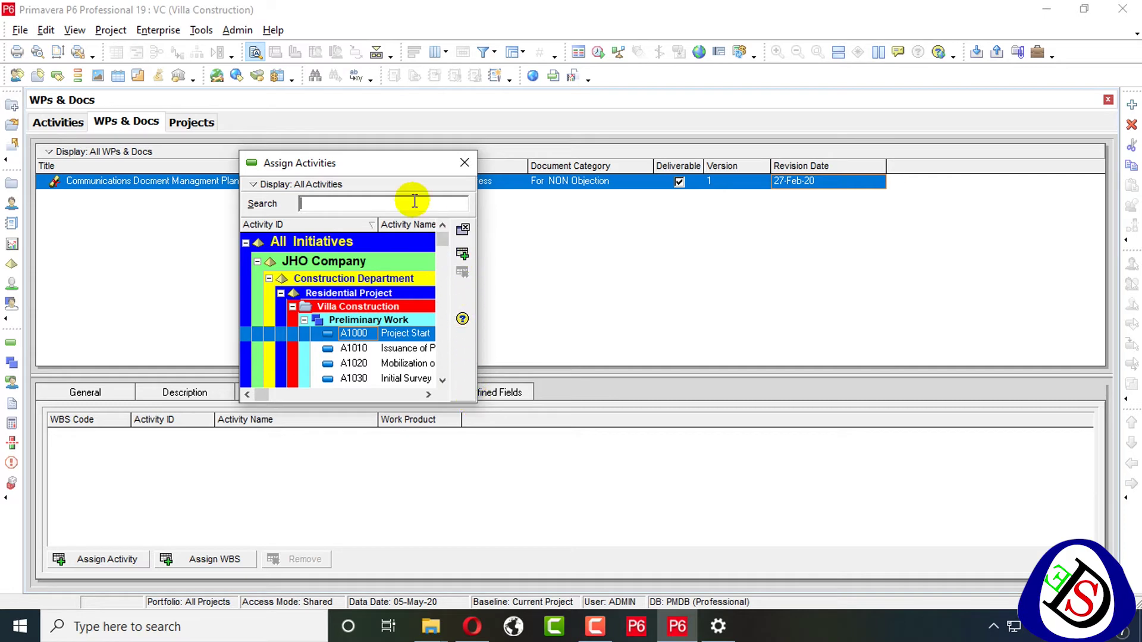
left_click_drag(419, 171, 392, 163)
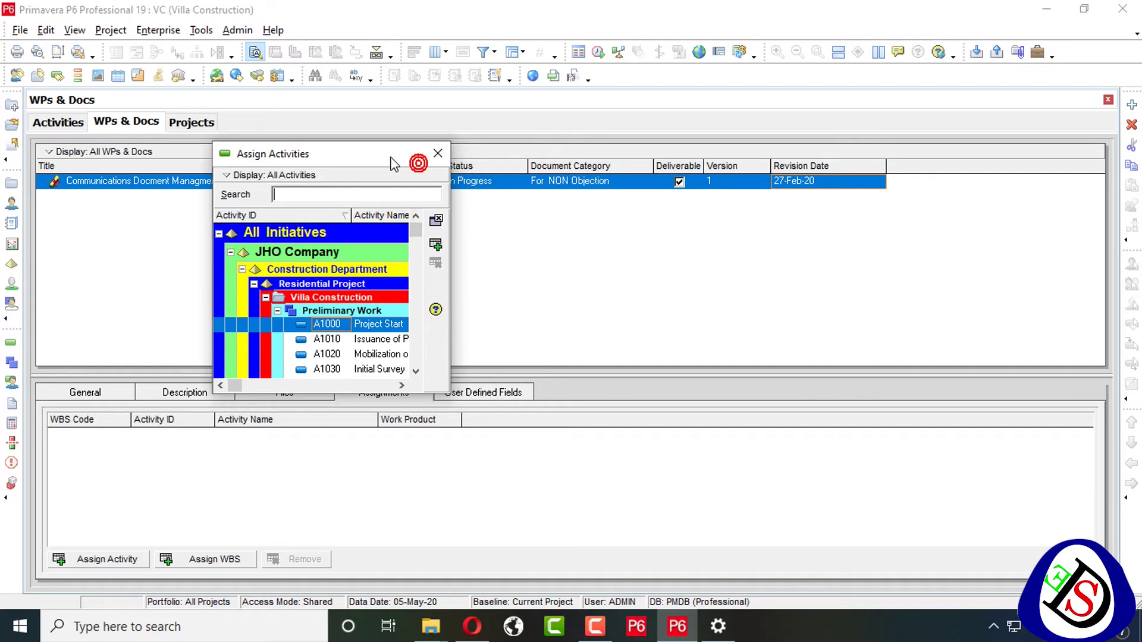
left_click(403, 386)
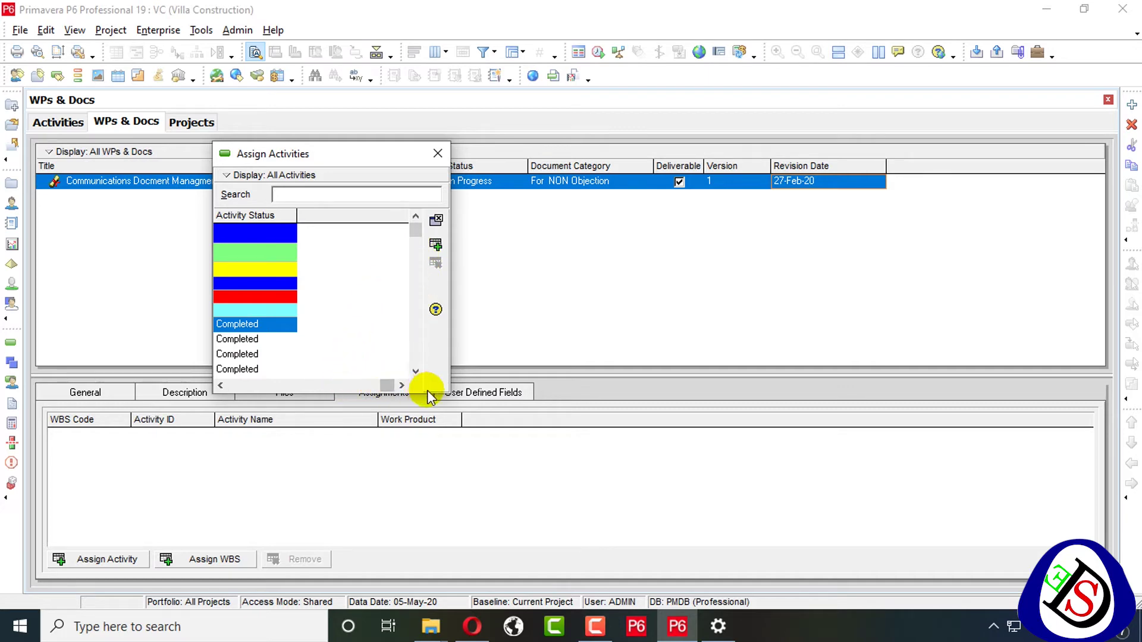
left_click_drag(209, 388, 24, 387)
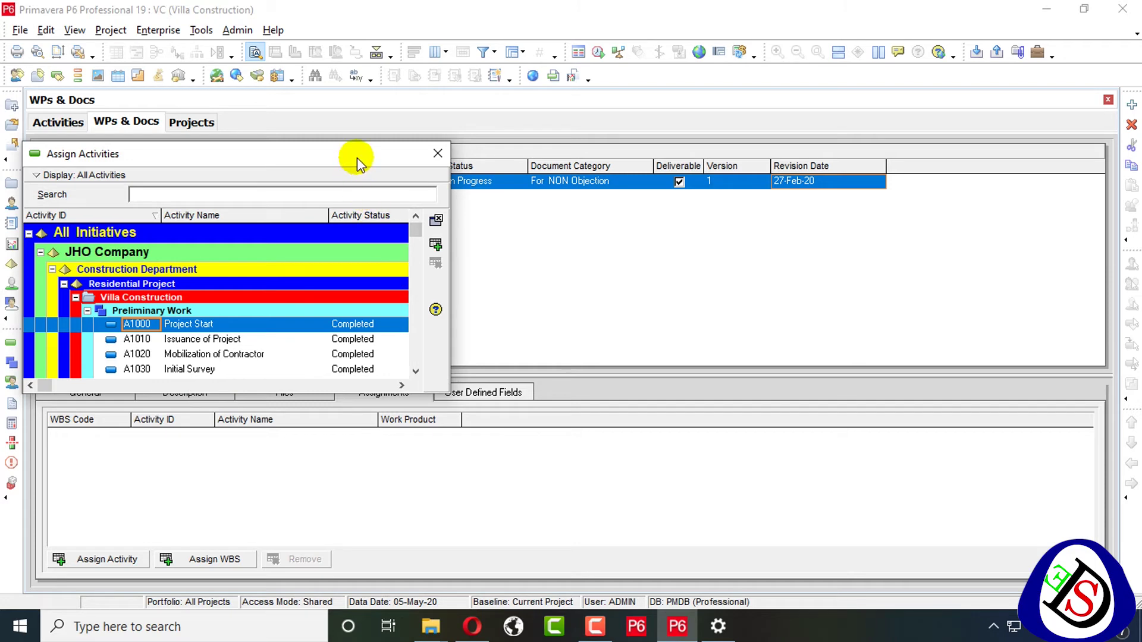
left_click_drag(357, 158, 710, 154)
left_click_drag(373, 282, 218, 282)
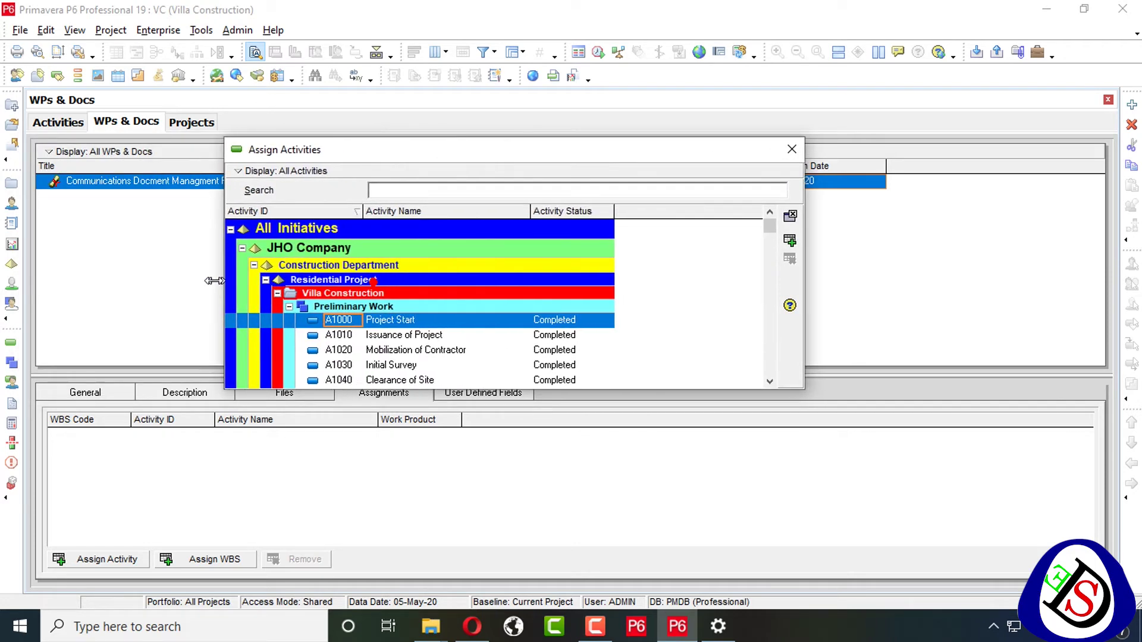
Assign activity A1020 Mobilization of Contractor to the document and remove that assignment again.
scroll(405, 345, "down", 1)
scroll(402, 347, "down", 2)
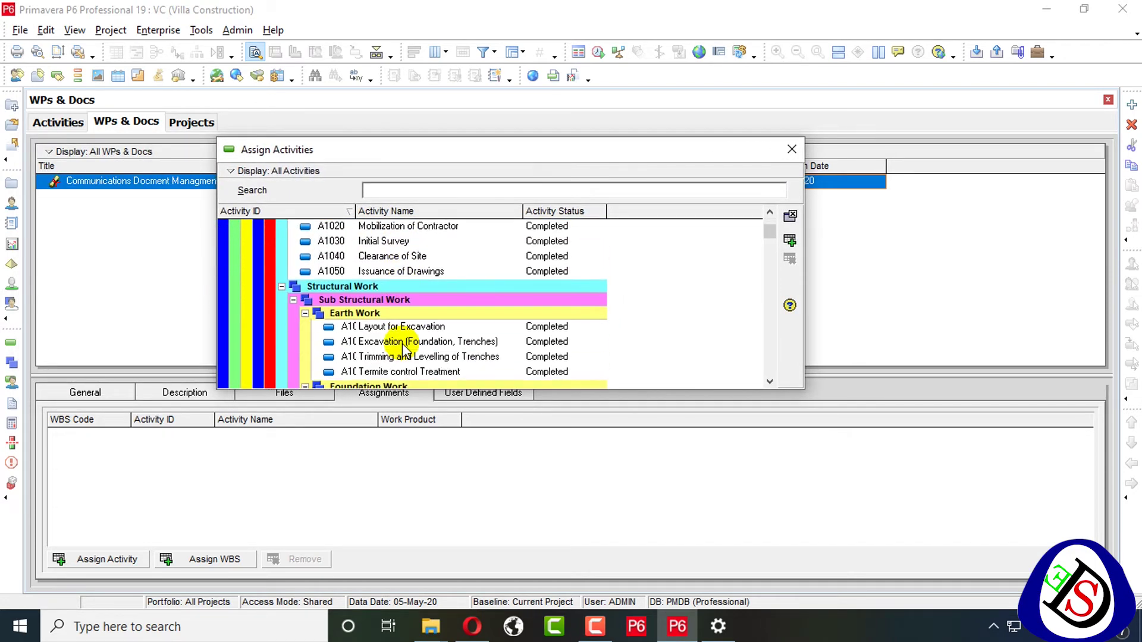
scroll(397, 342, "up", 1)
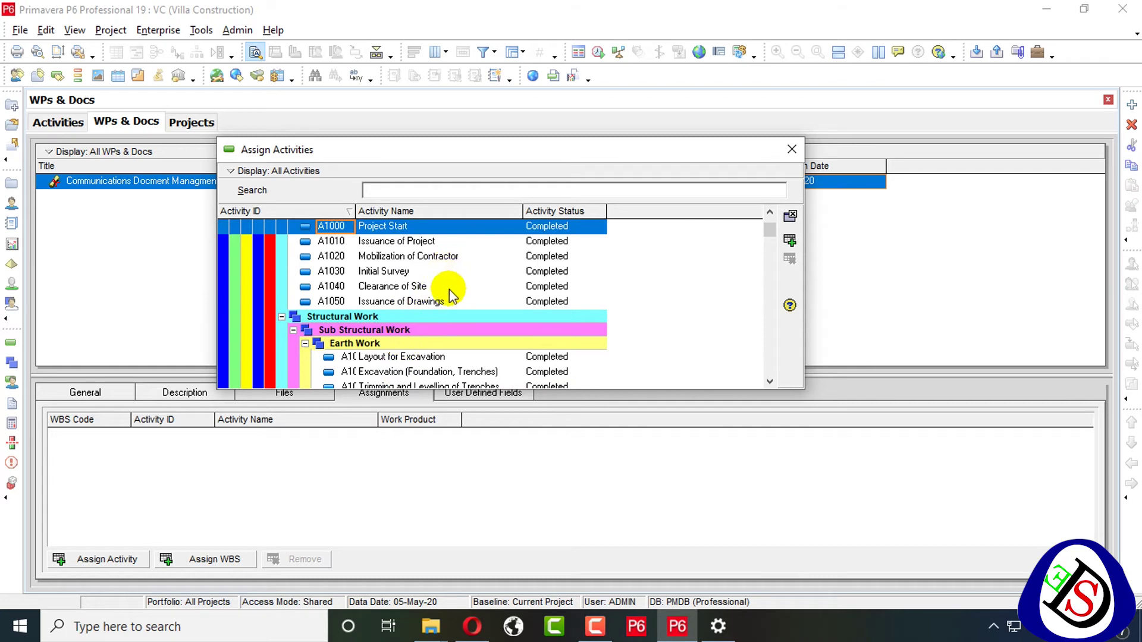
left_click(428, 302)
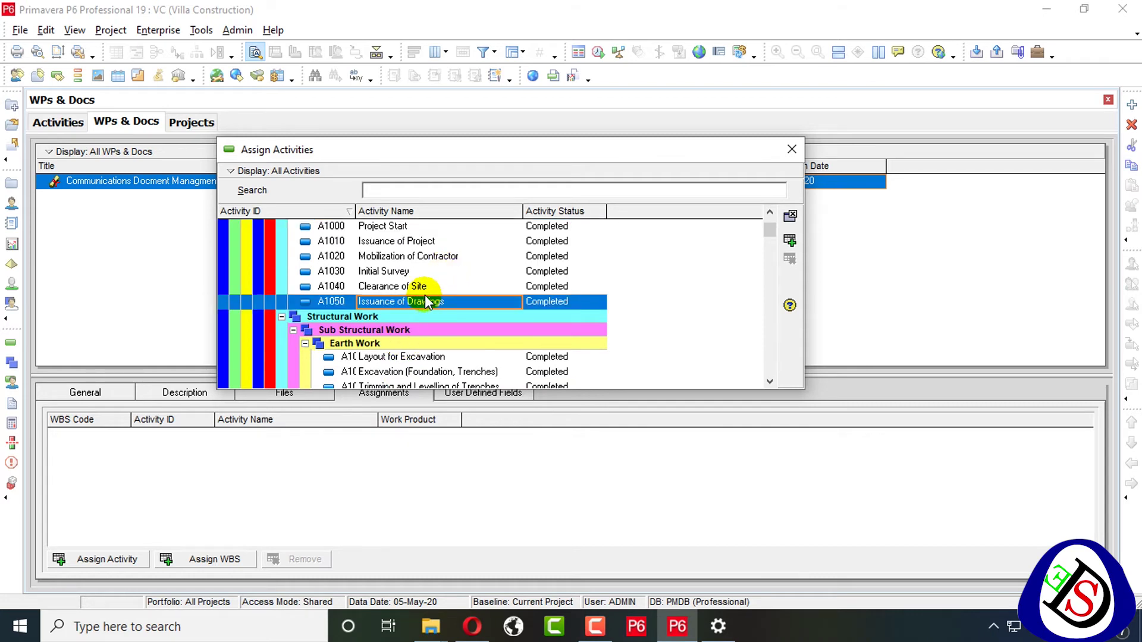
left_click(425, 288)
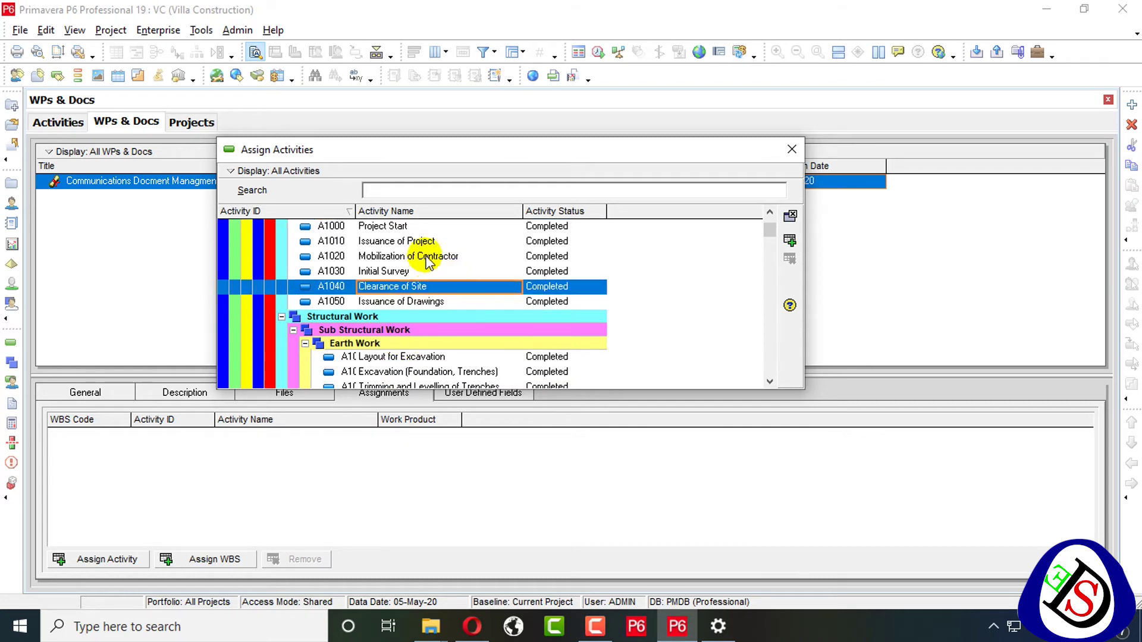
double_click(427, 258)
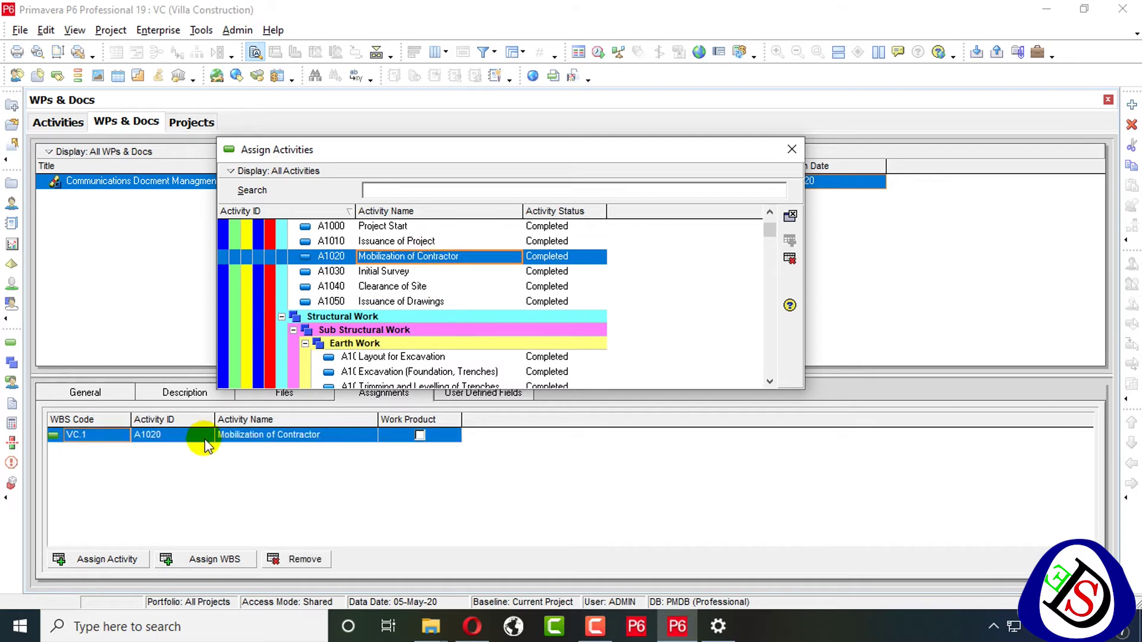
left_click(790, 259)
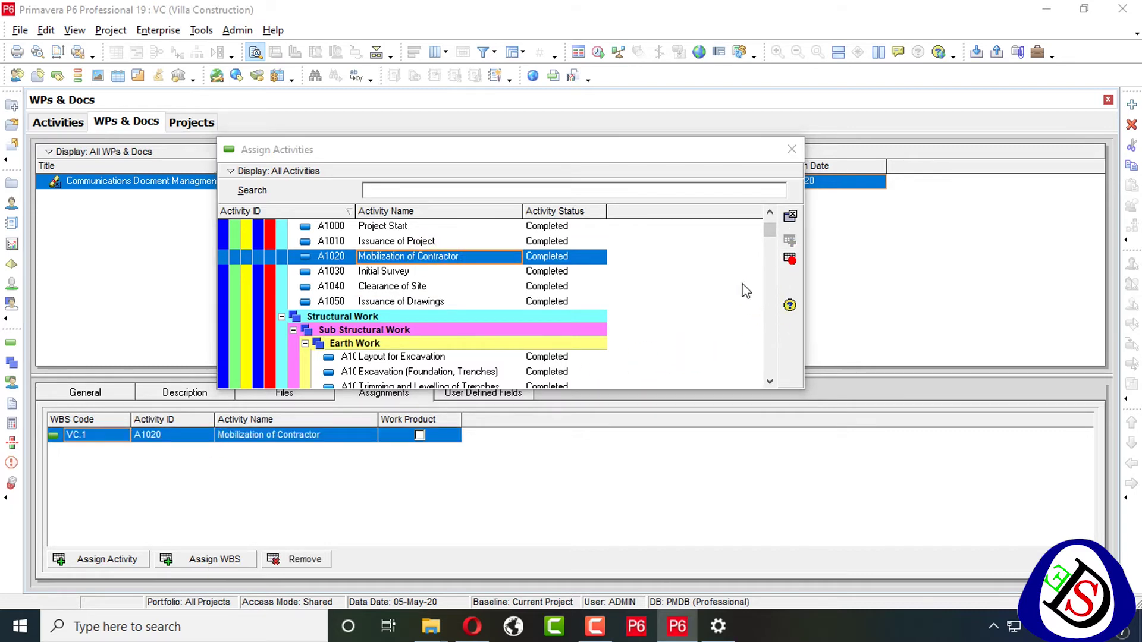
left_click(521, 336)
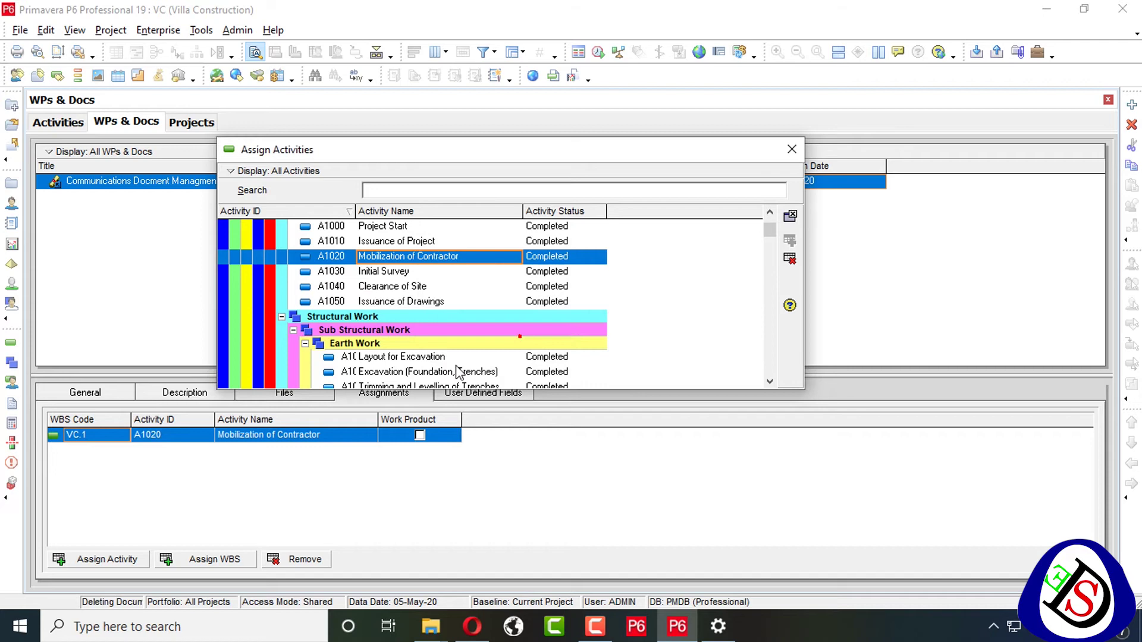
Assign the VC Villa Construction WBS to the document and close the WBS list.
left_click(211, 559)
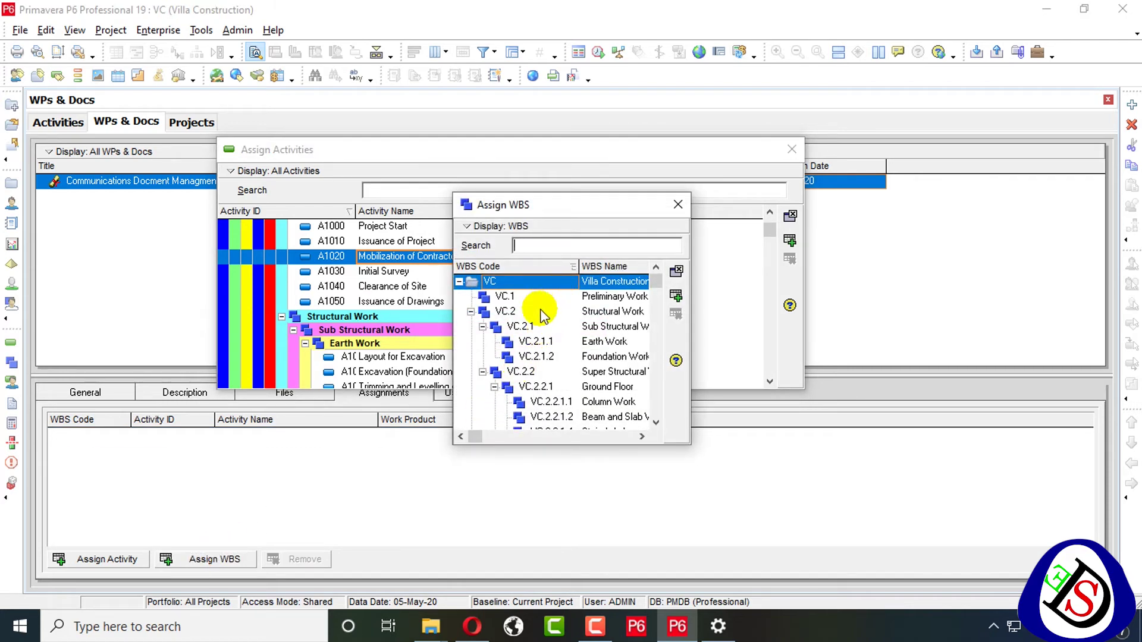
left_click(544, 283)
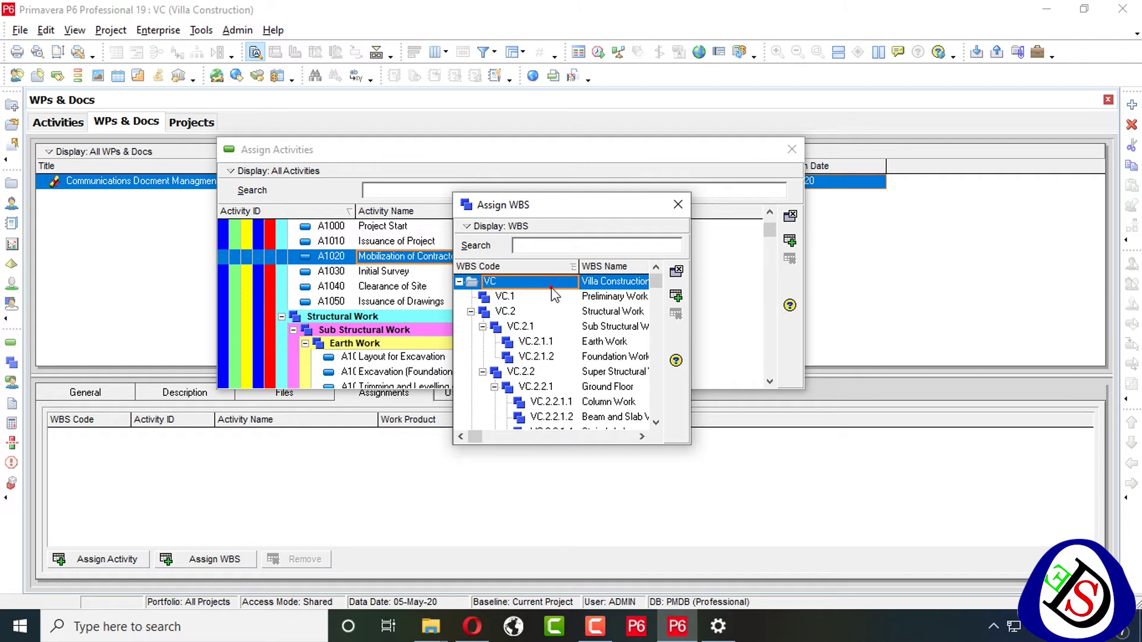
left_click(675, 295)
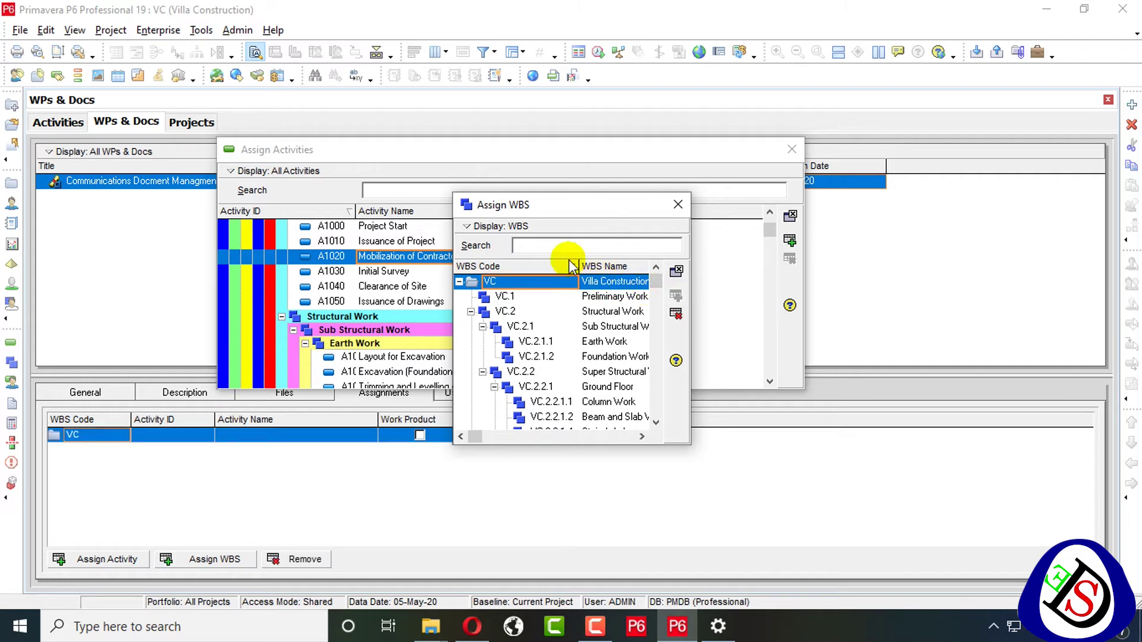
left_click(679, 208)
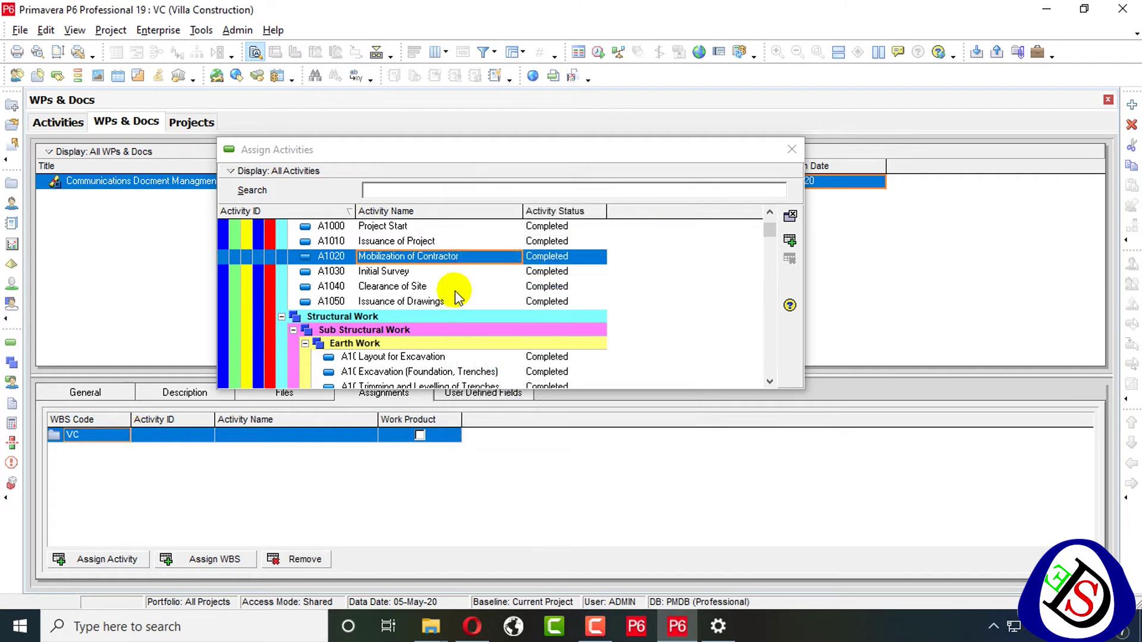
Assign activity A1020 Mobilization of Contractor to the document alongside the WBS and close the activity list.
left_click(790, 241)
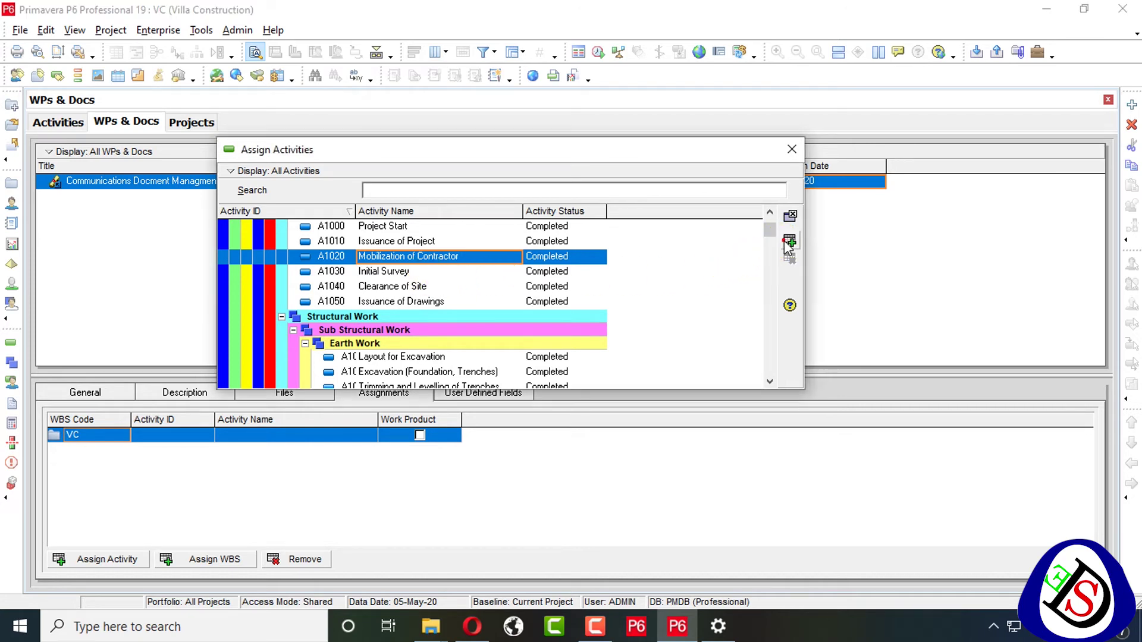
left_click(122, 452)
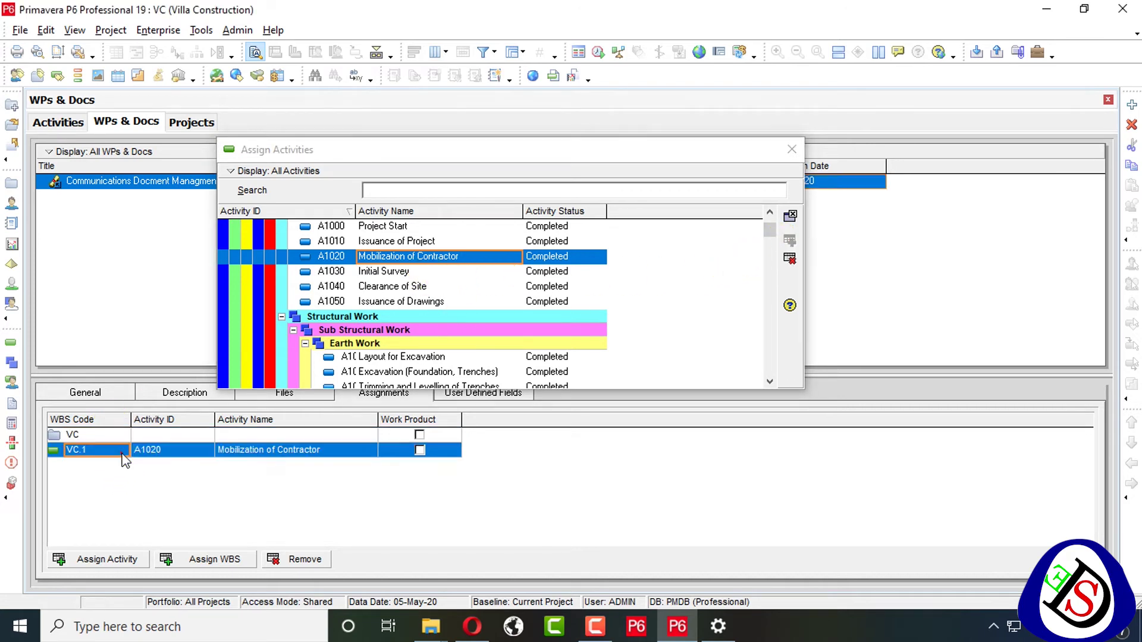
left_click(791, 150)
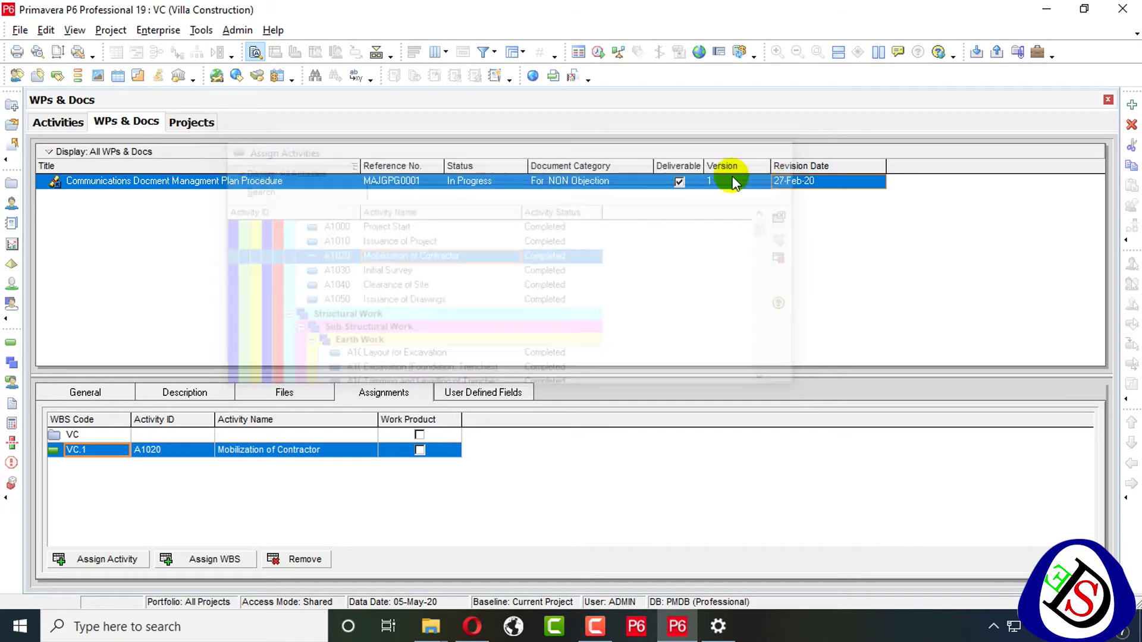
Add the WPs & Docs tab to the displayed activity details in the Activities window.
left_click(57, 121)
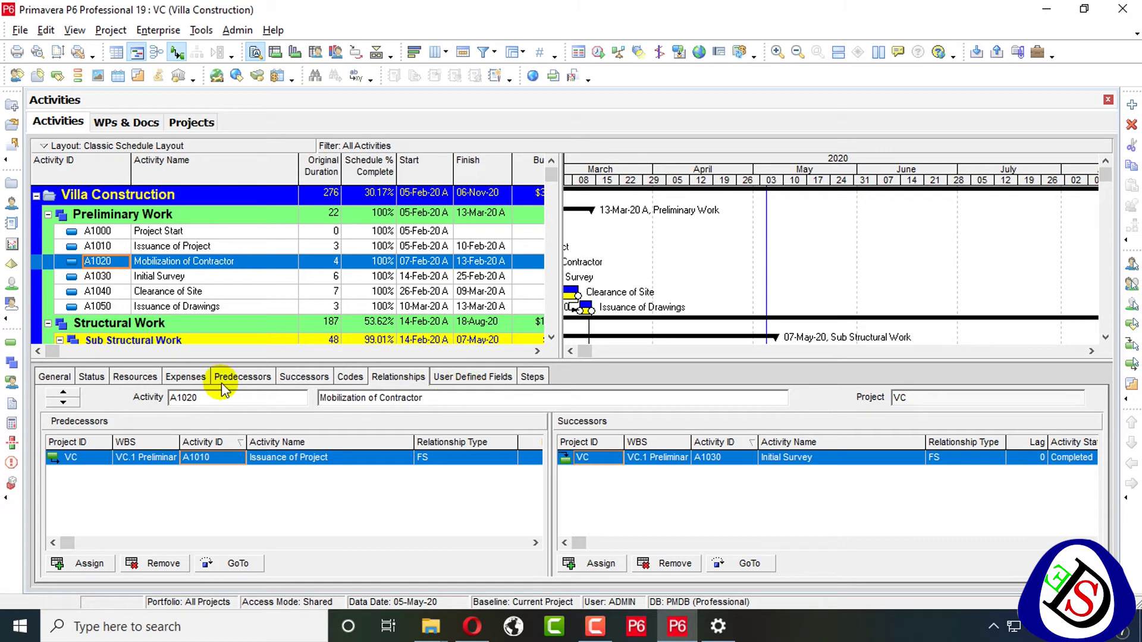
right_click(572, 384)
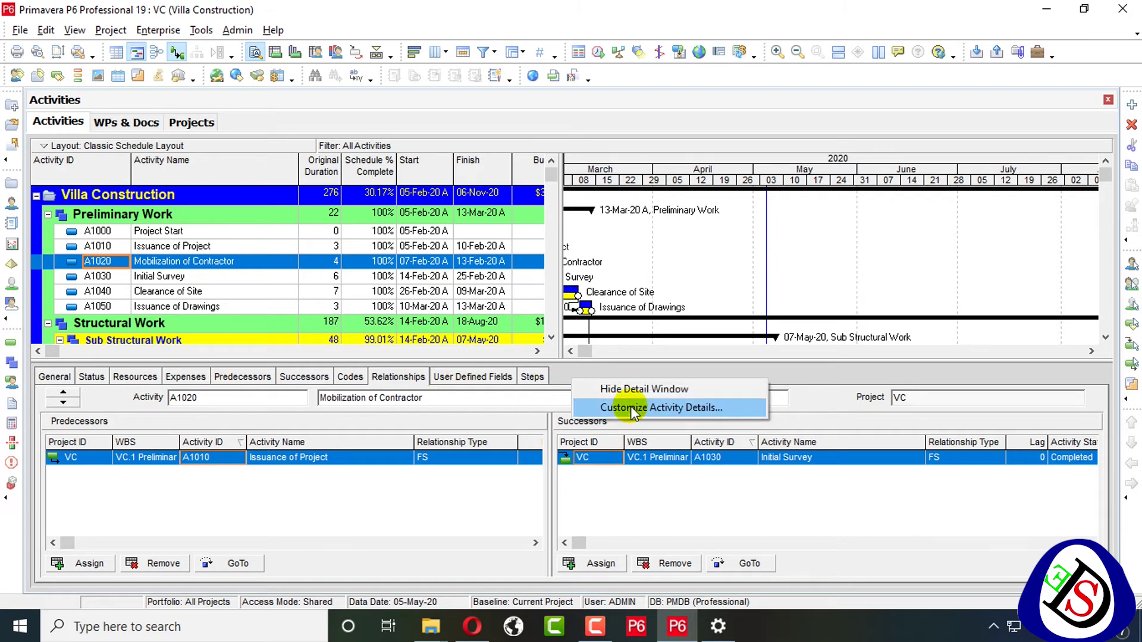
left_click(621, 406)
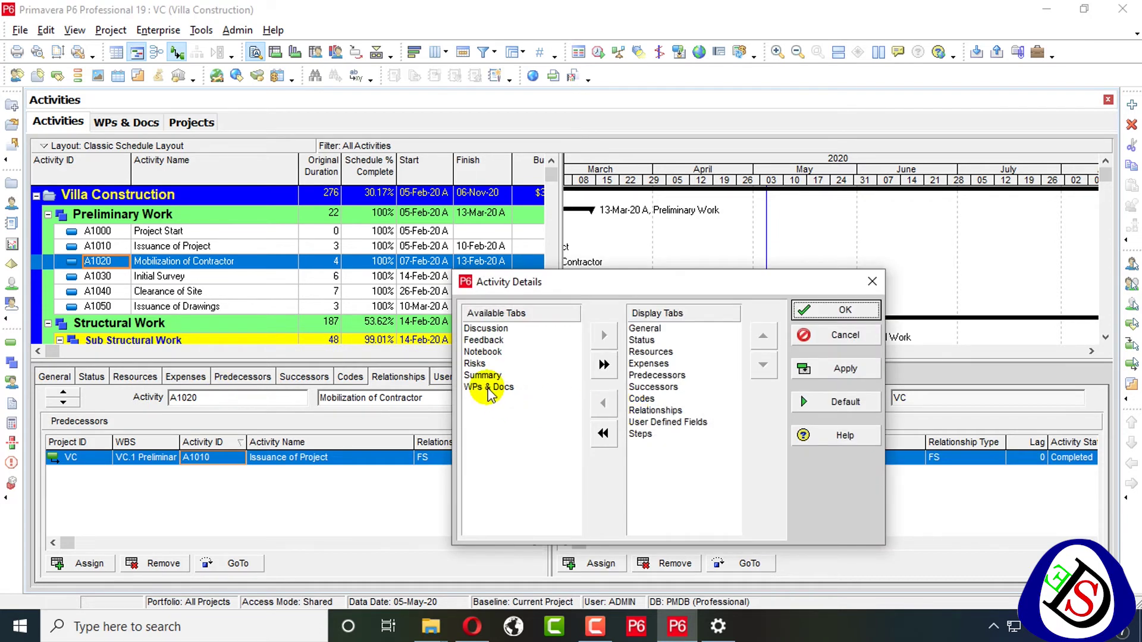
left_click(489, 388)
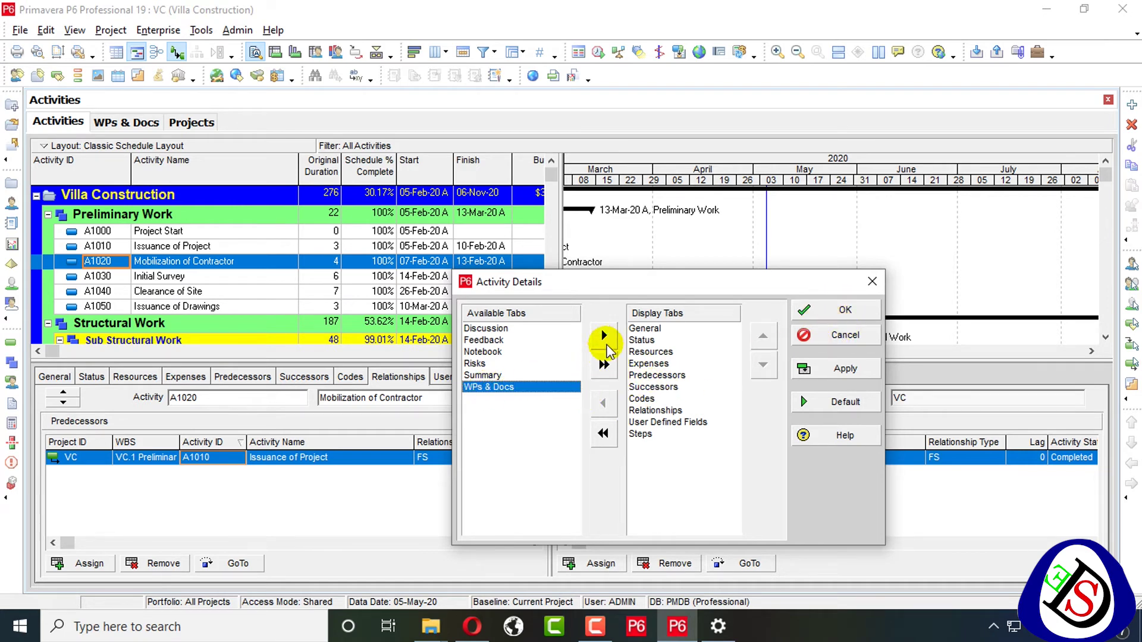
left_click(604, 336)
left_click(845, 309)
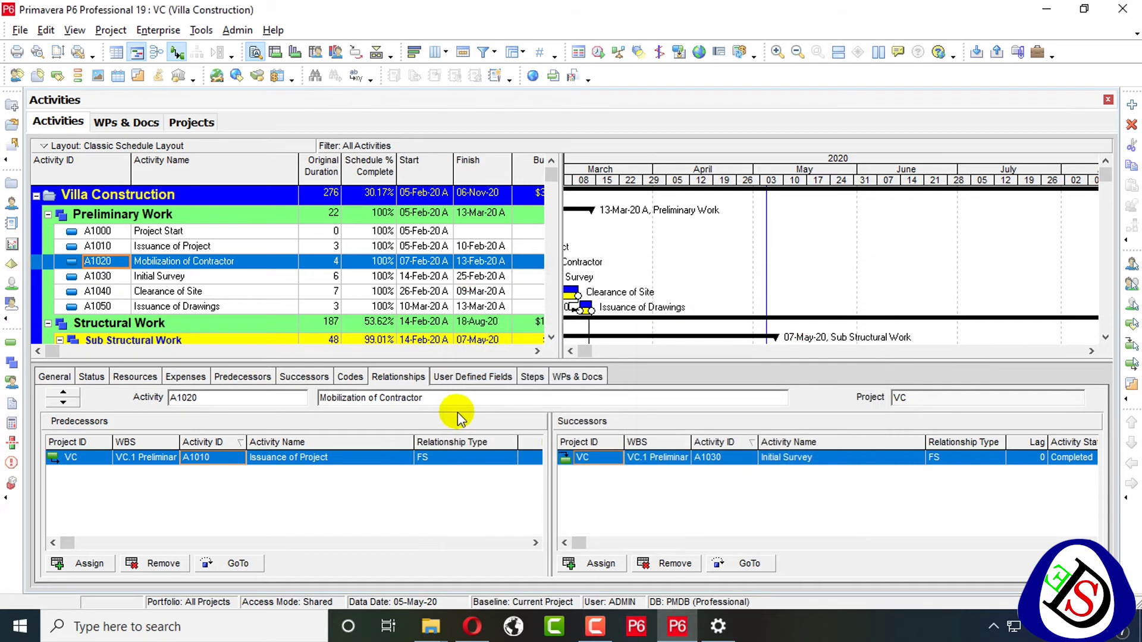
View the documents assigned to activity A1020 Mobilization of Contractor, including the For NON Objection category and its document.
left_click(593, 378)
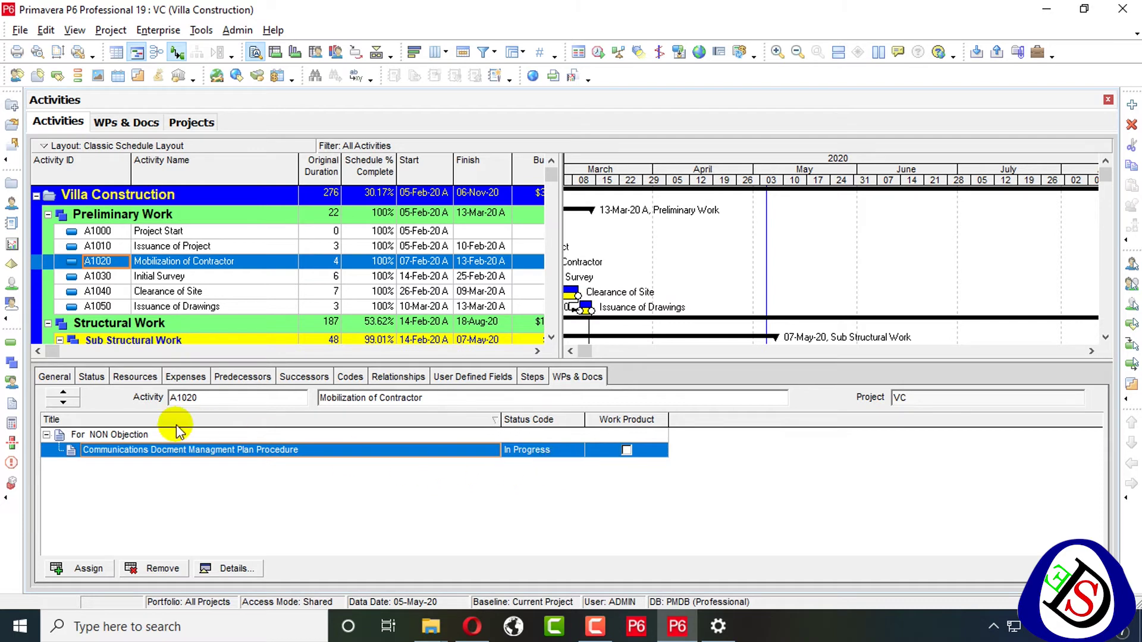
left_click(138, 436)
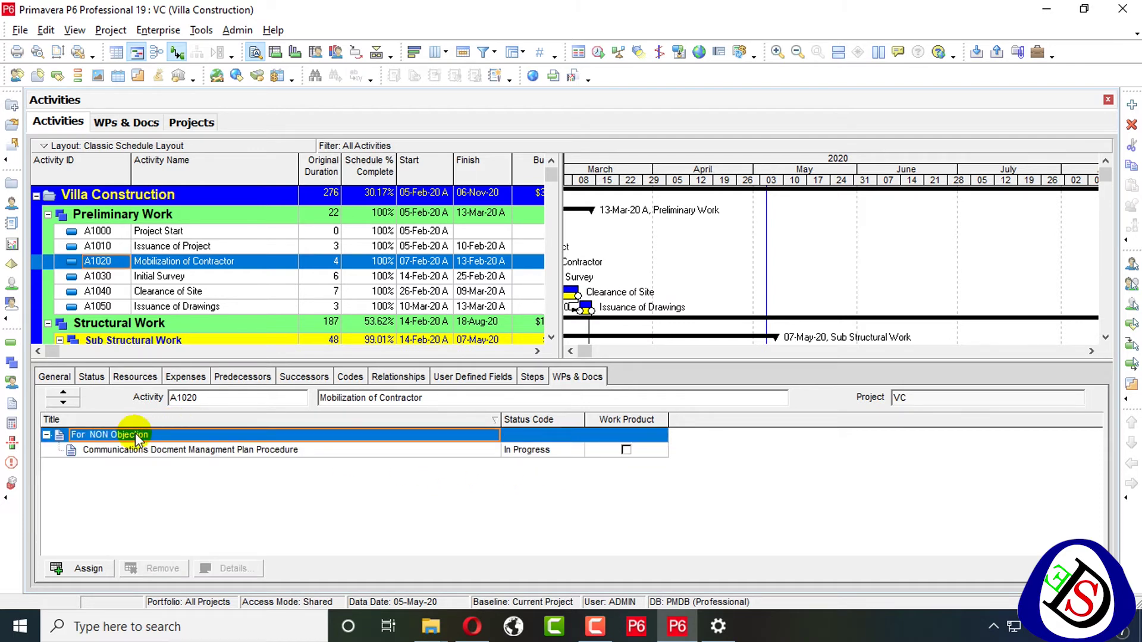
left_click(135, 452)
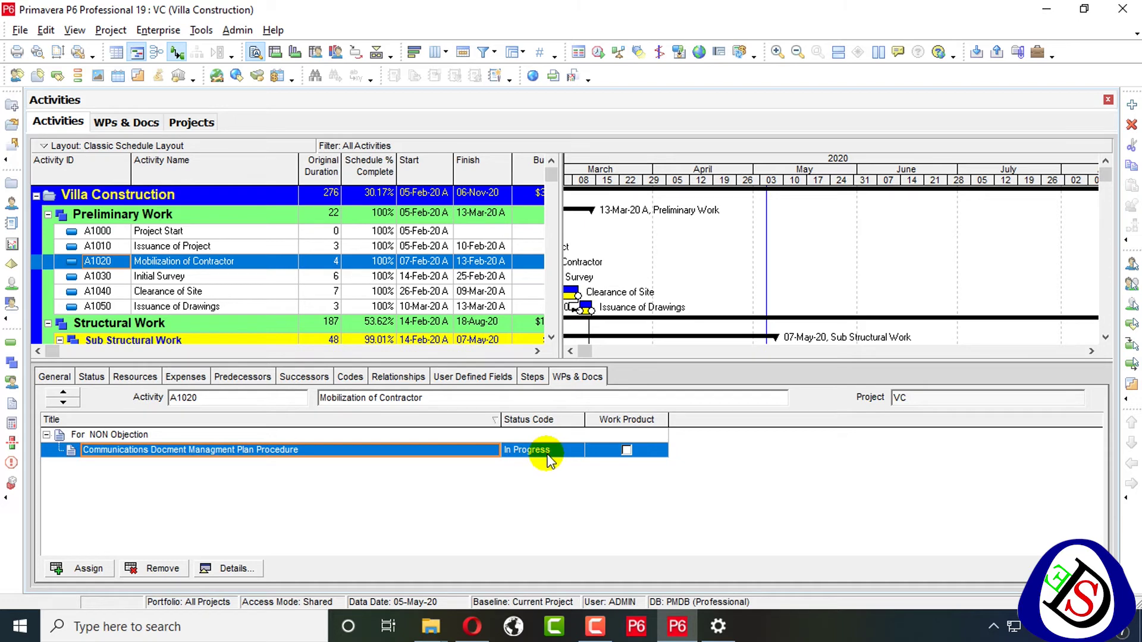
Open the project's WBS view and examine the documents assigned to the VC Villa Construction node.
left_click(238, 194)
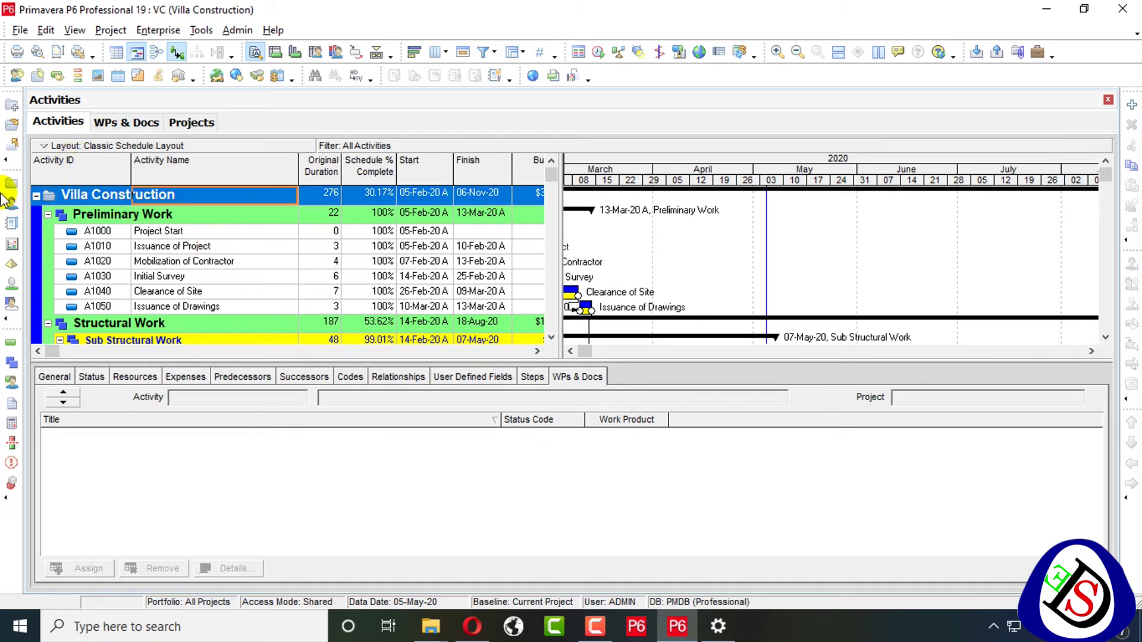
left_click(11, 362)
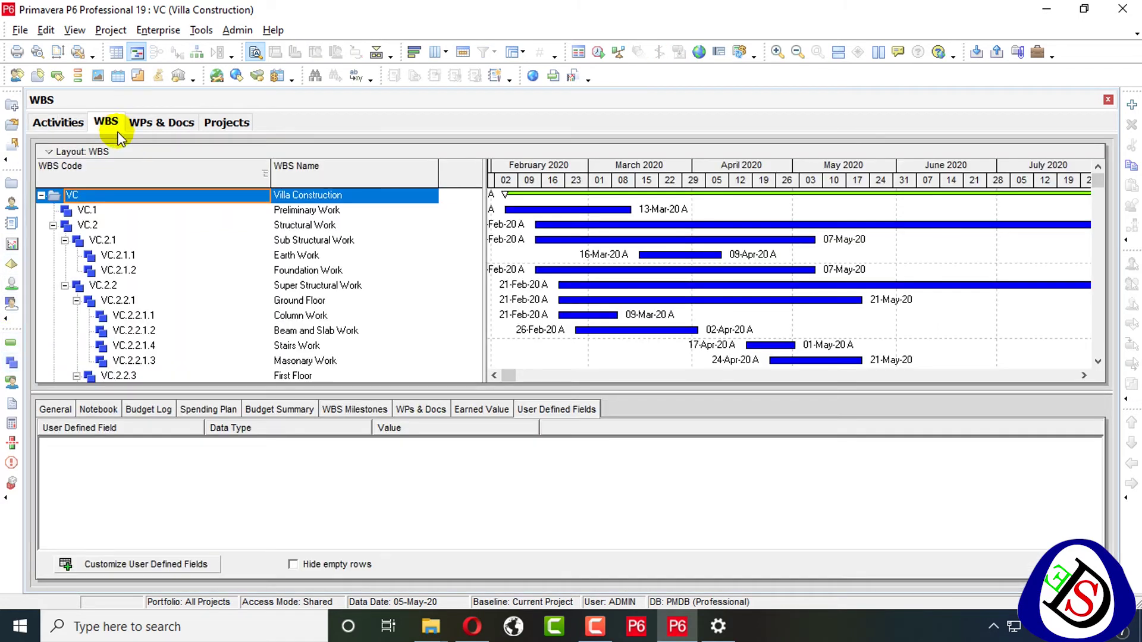
left_click(430, 410)
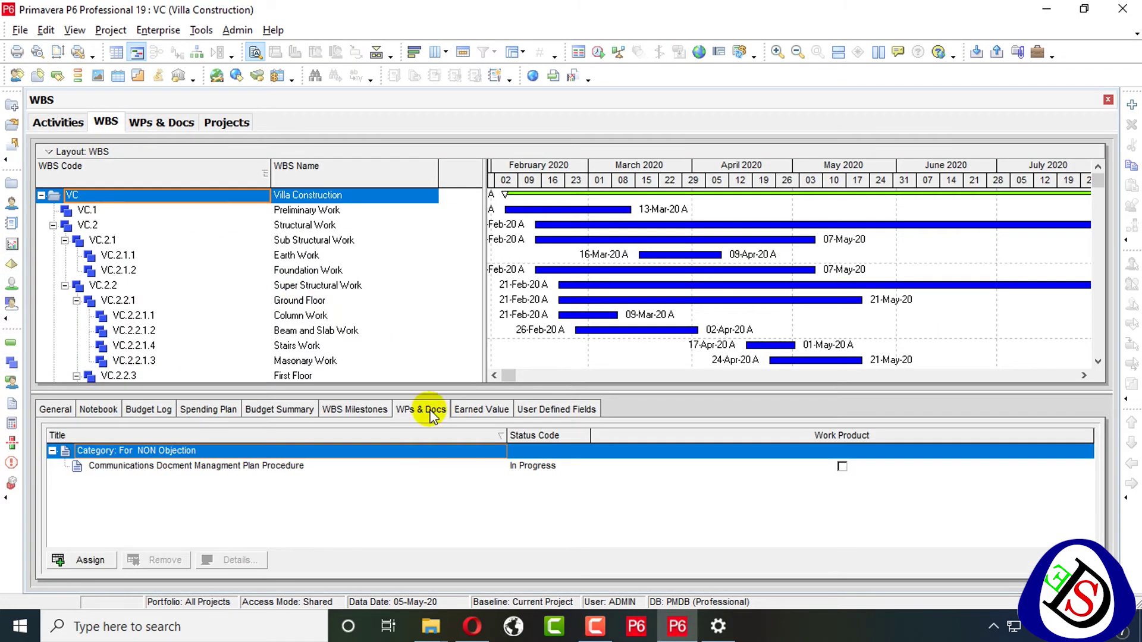
left_click(178, 467)
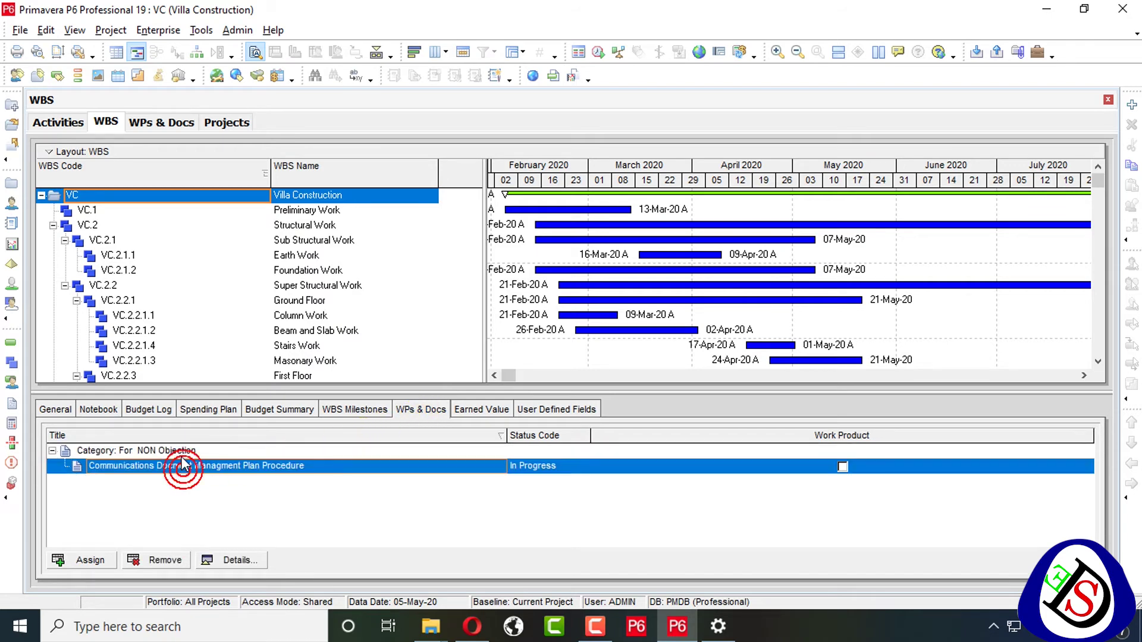
left_click(178, 451)
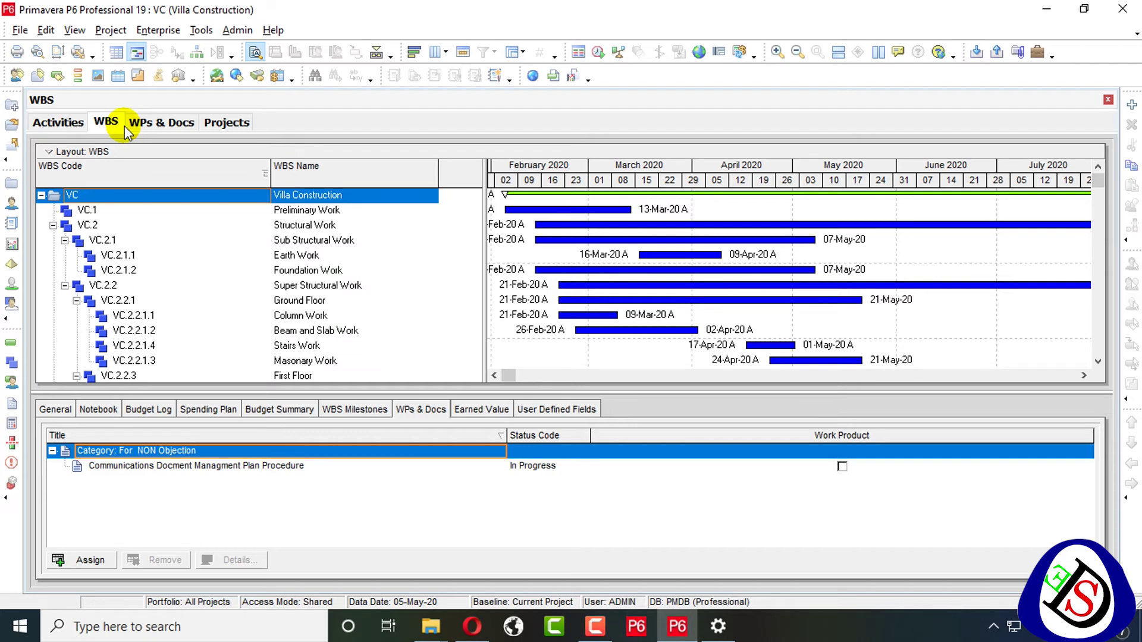
Return to the Communications document record and review its WBS and activity assignments and its user defined fields.
left_click(147, 125)
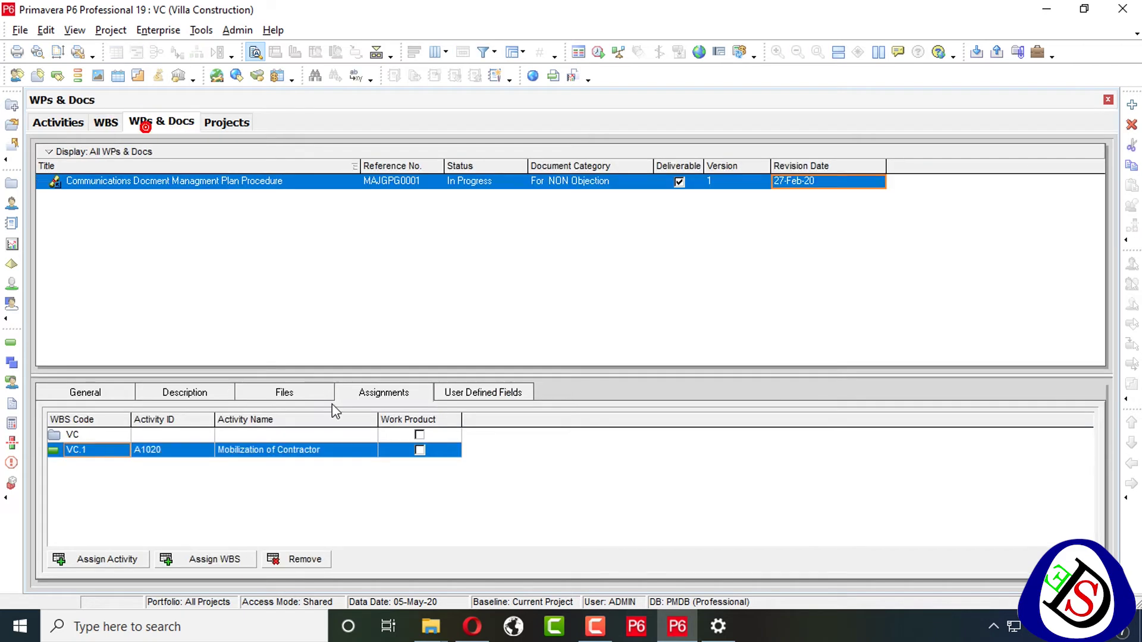
left_click(197, 435)
left_click(192, 452)
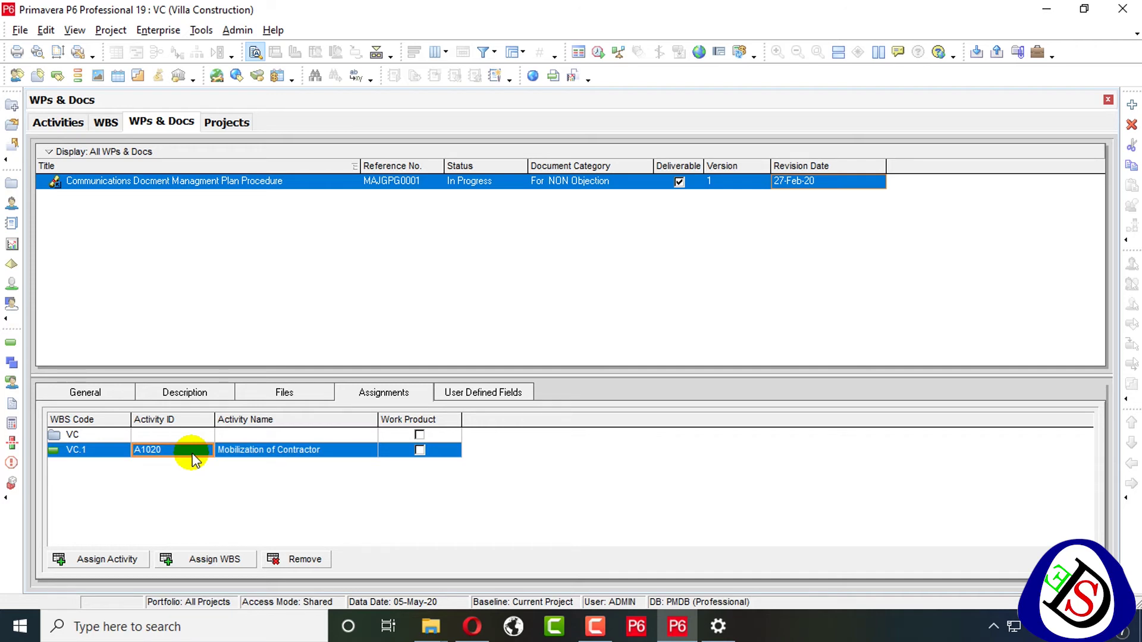
left_click(302, 559)
left_click(528, 339)
left_click(496, 390)
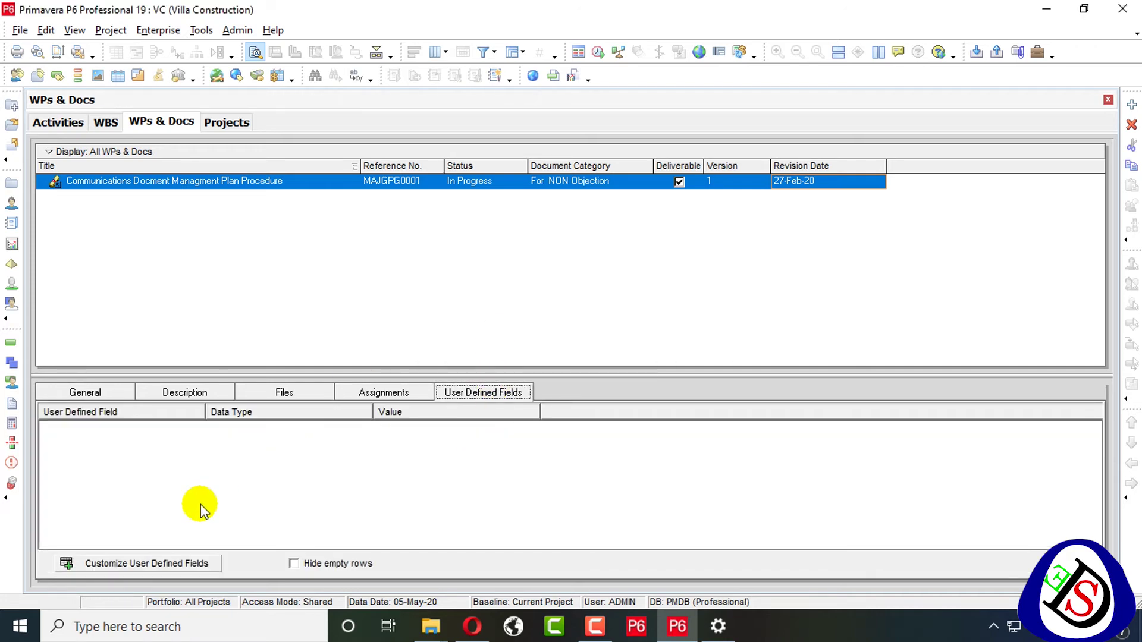
right_click(608, 290)
left_click(516, 305)
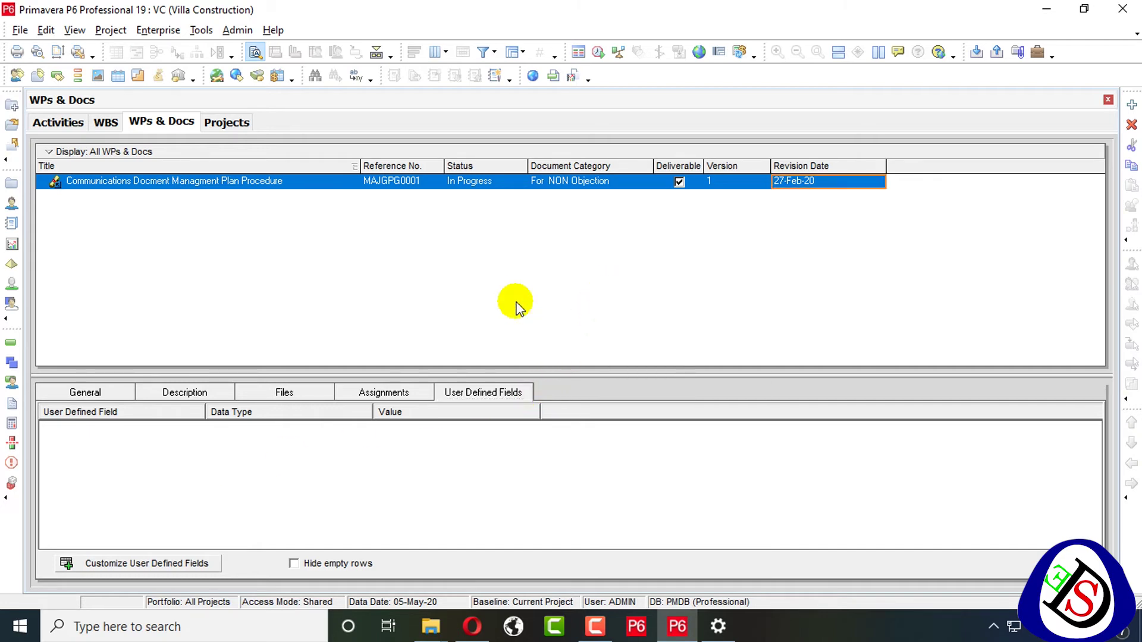
right_click(512, 280)
left_click(400, 263)
right_click(399, 262)
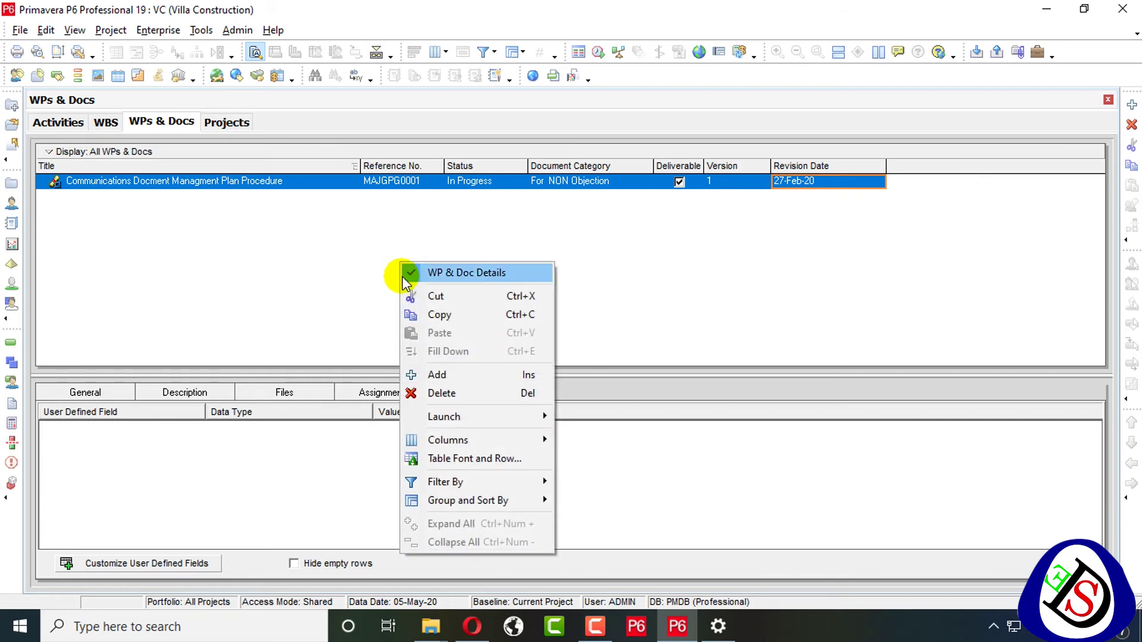
Add three document records titled Project Management Plan, Project Controls Pla and Meeting Scdule.
left_click(283, 294)
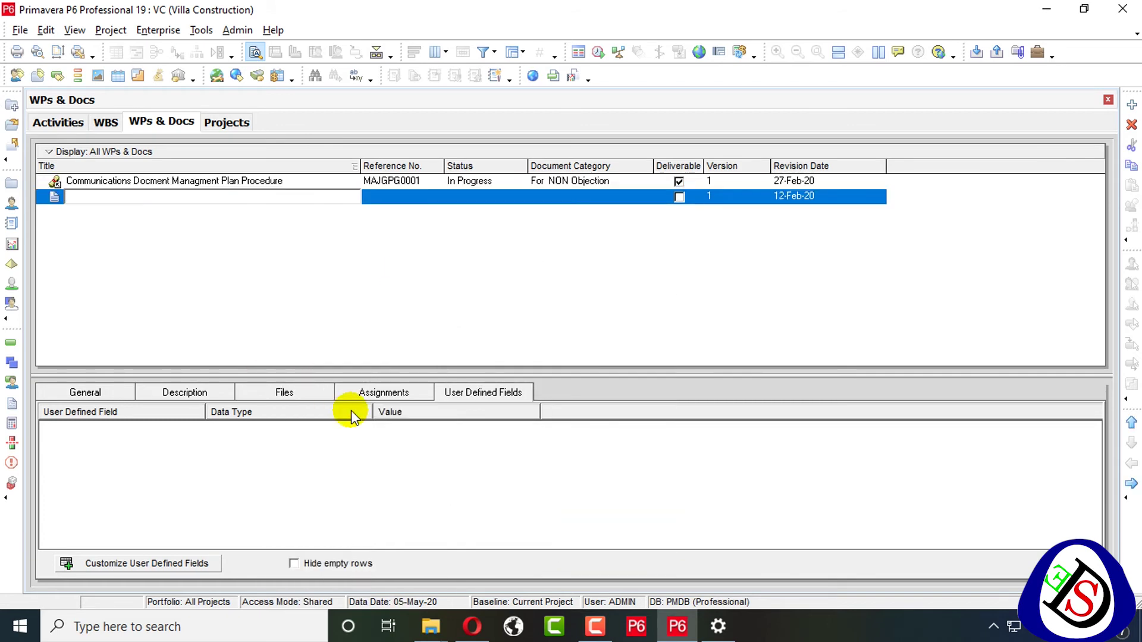
type("Project Management Plan")
key("Insert")
type("Project Controls Pla")
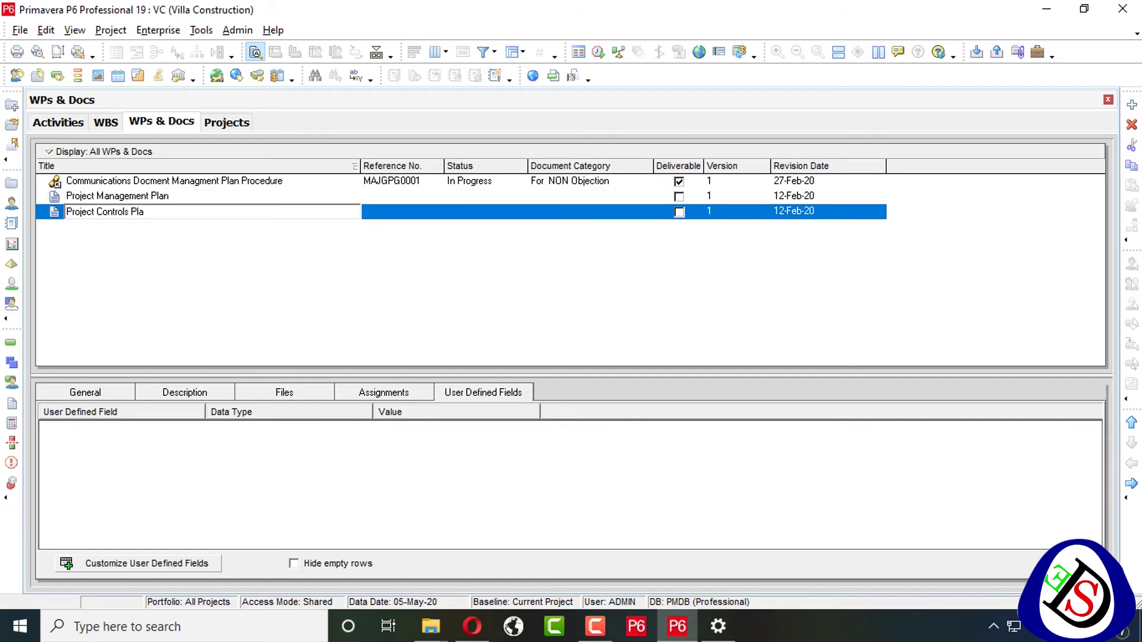
key("Insert")
type("Meeting Scdule")
Add document records titled Progress Report Formats and Interface Management Plan.
key("Insert")
type("Progress Report Formats")
key("Insert")
type("Interface Managemenr")
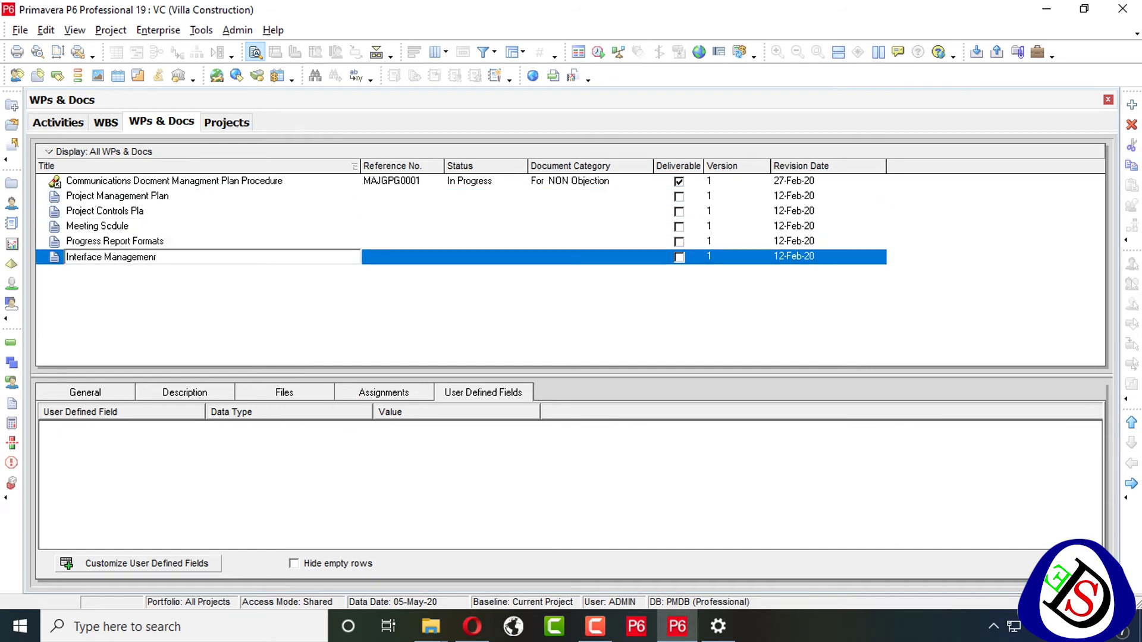
key("BackSpace")
type("t Plan")
Add document records titled Approvals Register Template, Project Quality Plan and Authority Requirement.
key("Insert")
type("Approvals Req")
type("ister Templa")
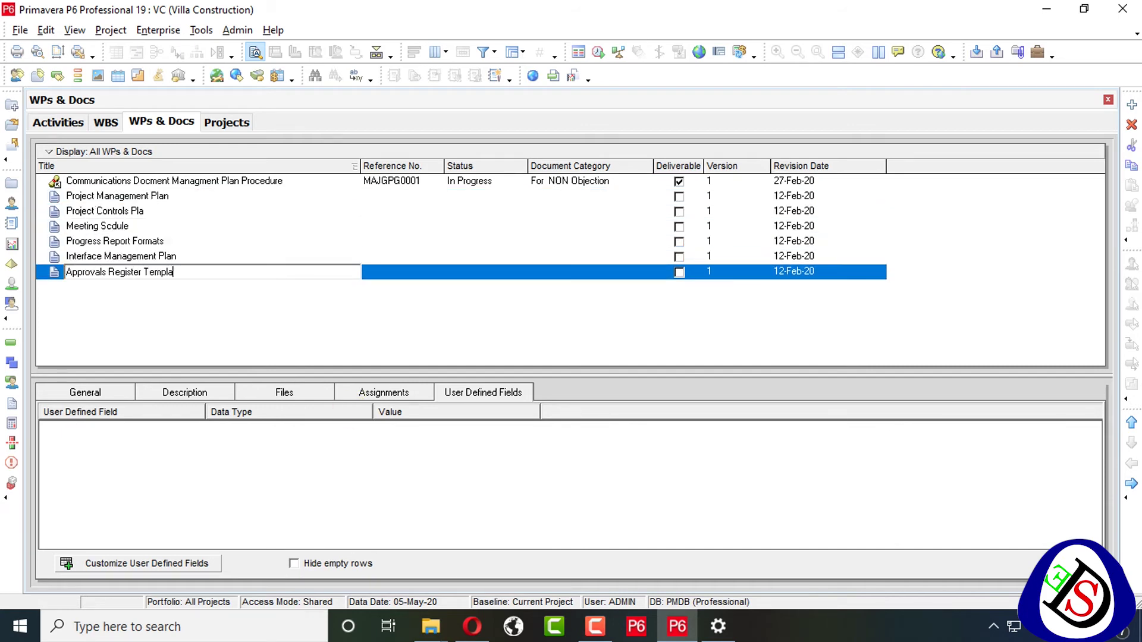
type("te")
key("Insert")
type("Project Quality Plan")
key("Insert")
type("Authority Requirement")
Fill the new documents, Project Management Plan through Authority Requirement, with category For NON Objection, status In Progress and reference number MAJGPG0001.
left_click(510, 196)
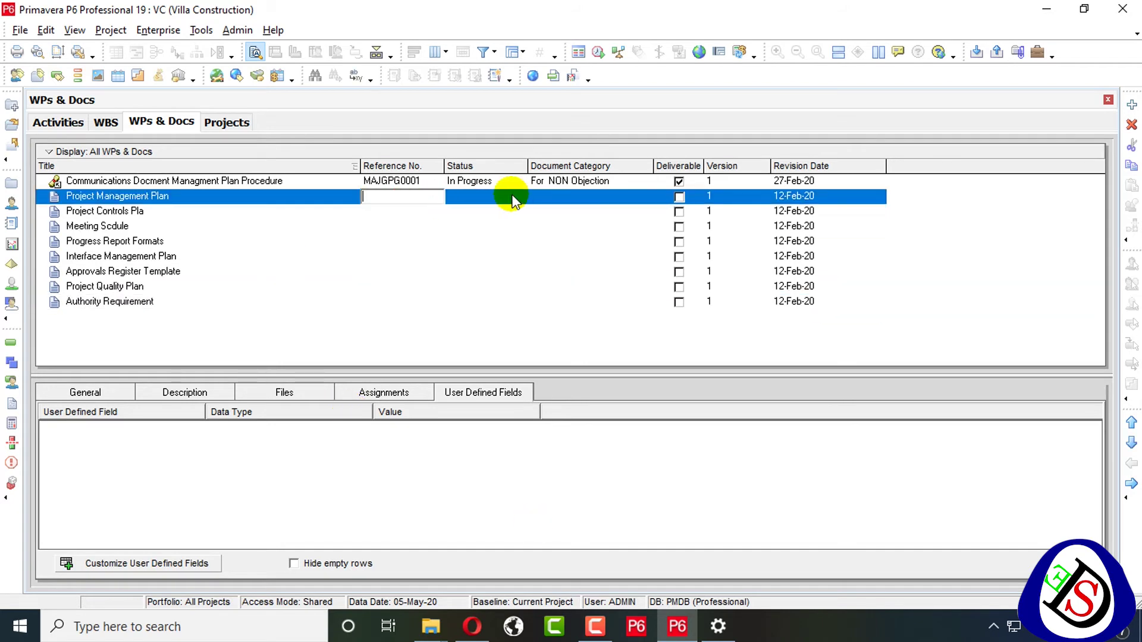
double_click(539, 197)
scroll(589, 333, "up", 3)
key("Escape")
left_click_drag(179, 196, 566, 286)
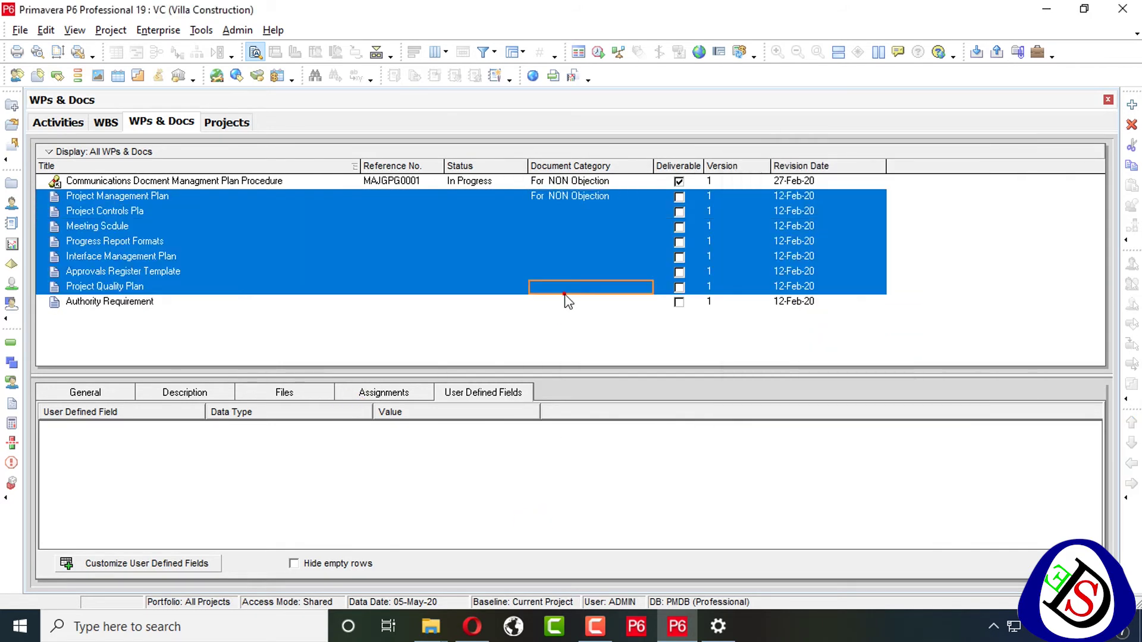
key("ctrl+e")
left_click(377, 301, "shift")
right_click(377, 301)
Renumber the new documents' references sequentially from MAJGPG0002 for Project Management Plan to MAJGPG0009 for Authority Requirement.
left_click(391, 197)
key("BackSpace")
type("2")
left_click(392, 211)
left_click(391, 226)
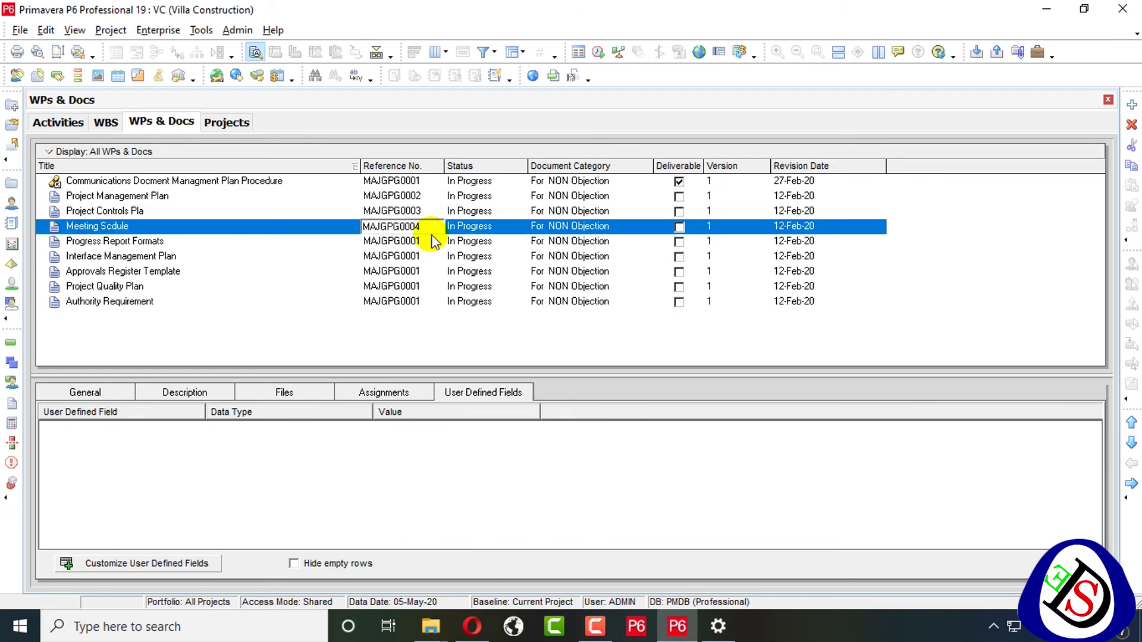
left_click(392, 241)
left_click(391, 256)
left_click(391, 271)
left_click(392, 286)
left_click(391, 301)
type("9")
left_click(458, 330)
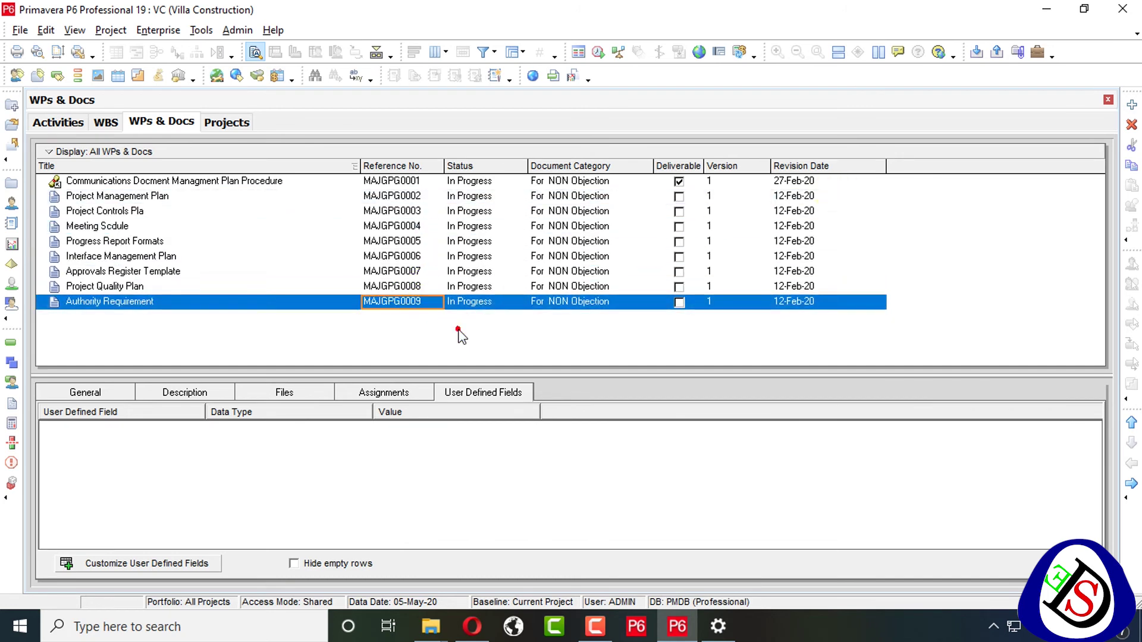
Set the Project Management Plan's revision date to 28-Feb-20.
left_click(821, 224)
left_click(829, 190)
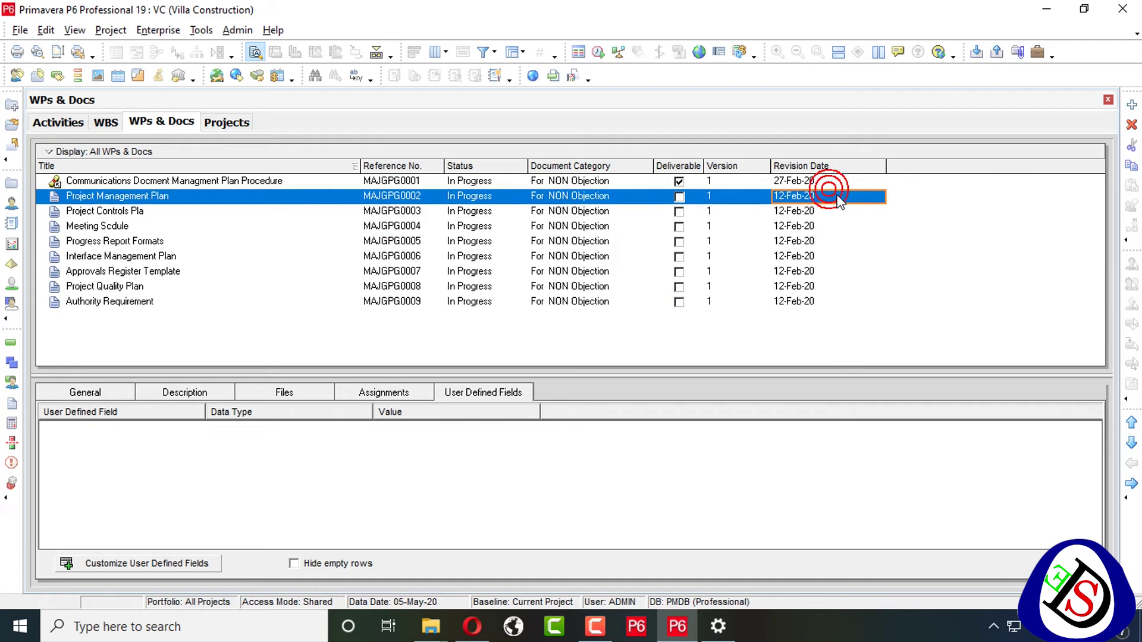
left_click(840, 196)
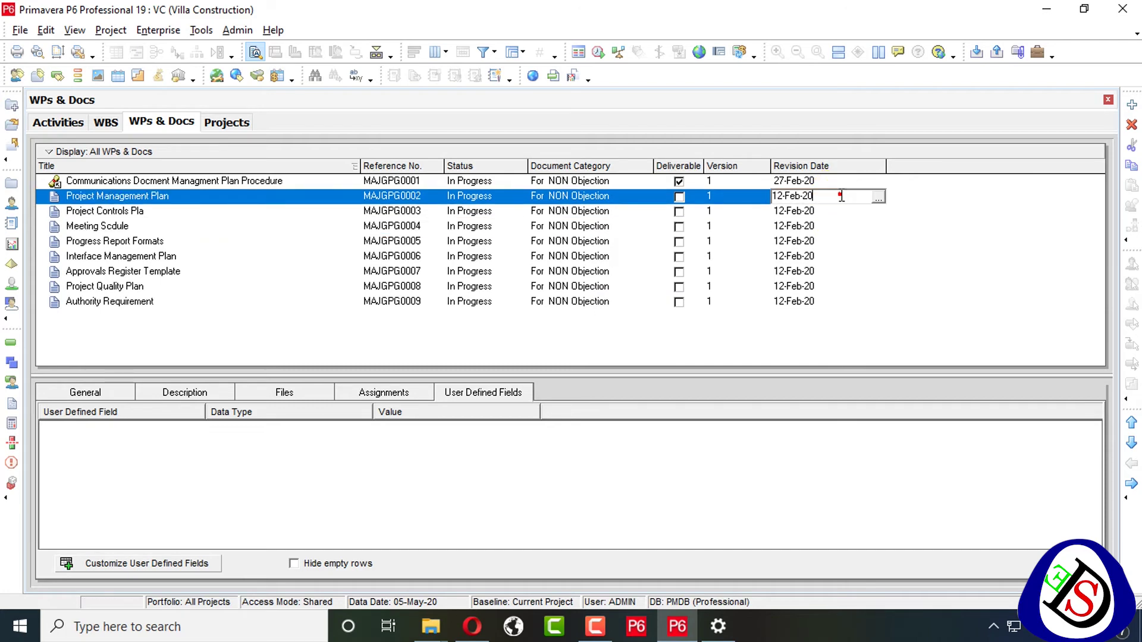
left_click(878, 197)
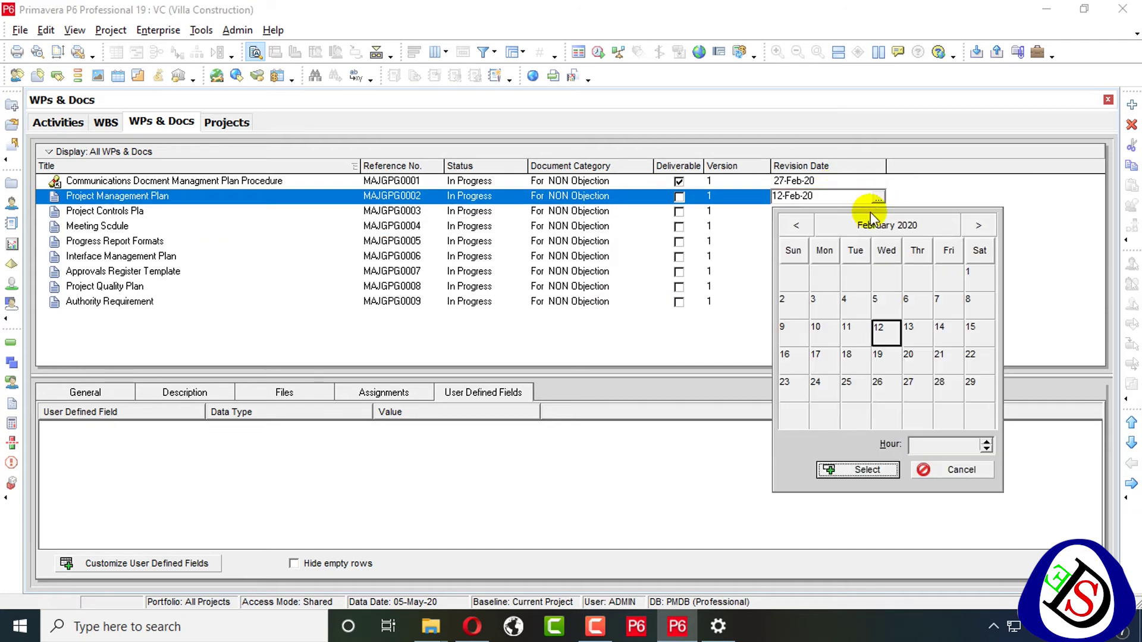
left_click(950, 387)
left_click(852, 468)
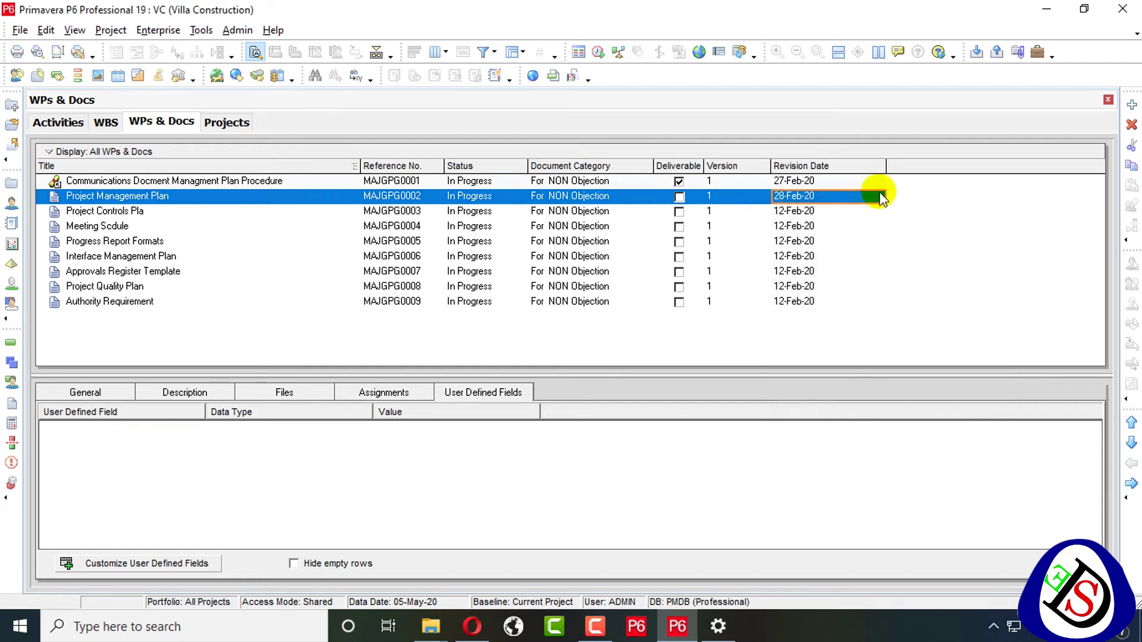
Fill the 28-Feb-20 revision date down from Project Management Plan to all documents through Authority Requirement.
left_click(825, 302, "shift")
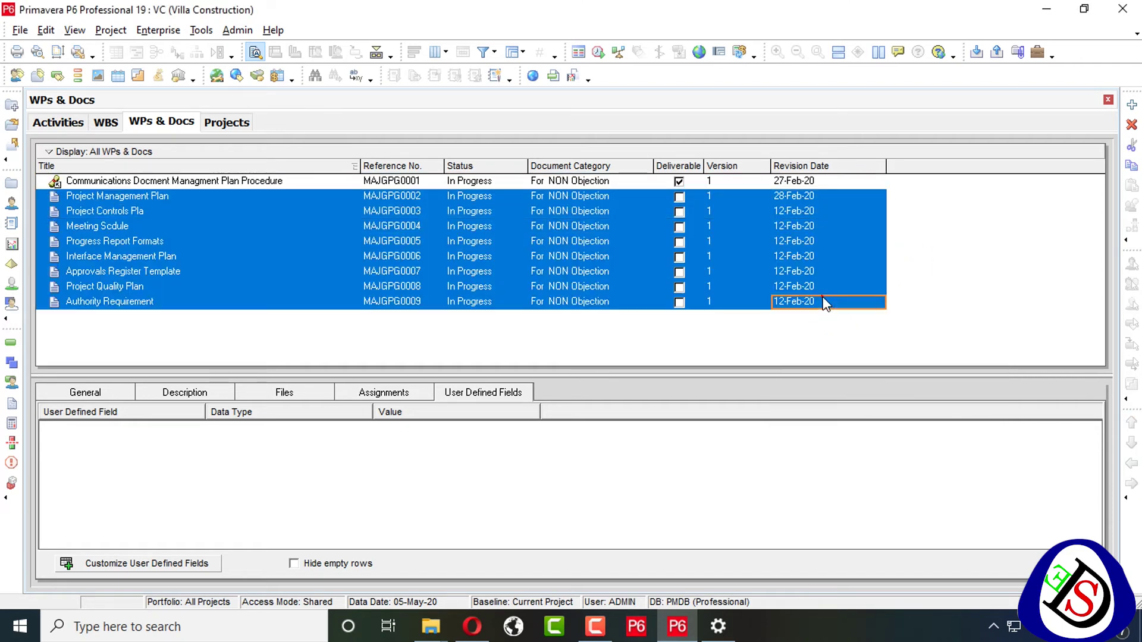
right_click(825, 303)
left_click(863, 387)
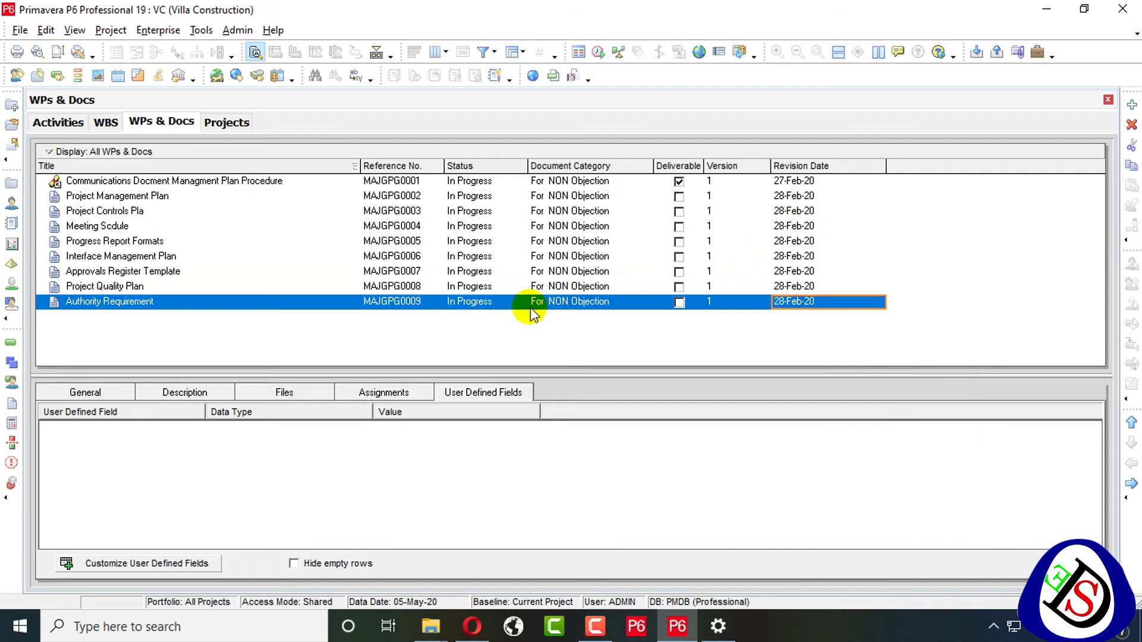
Set the status of Project Management Plan to On Hold and of Project Controls Pla to Under Review.
left_click(462, 201)
left_click(473, 198)
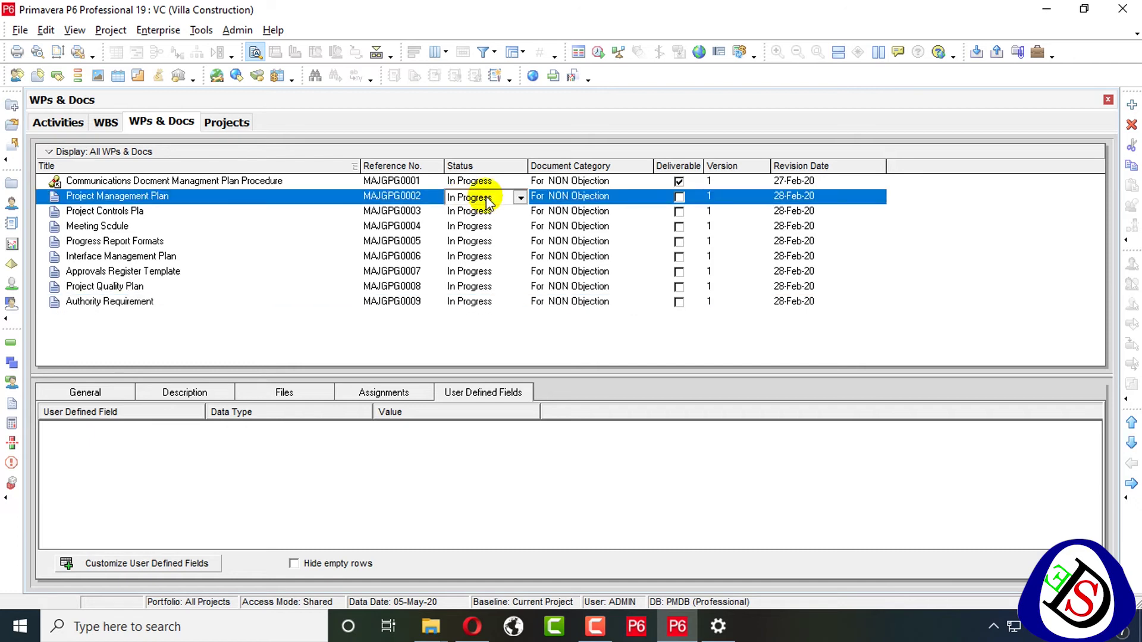
left_click(487, 200)
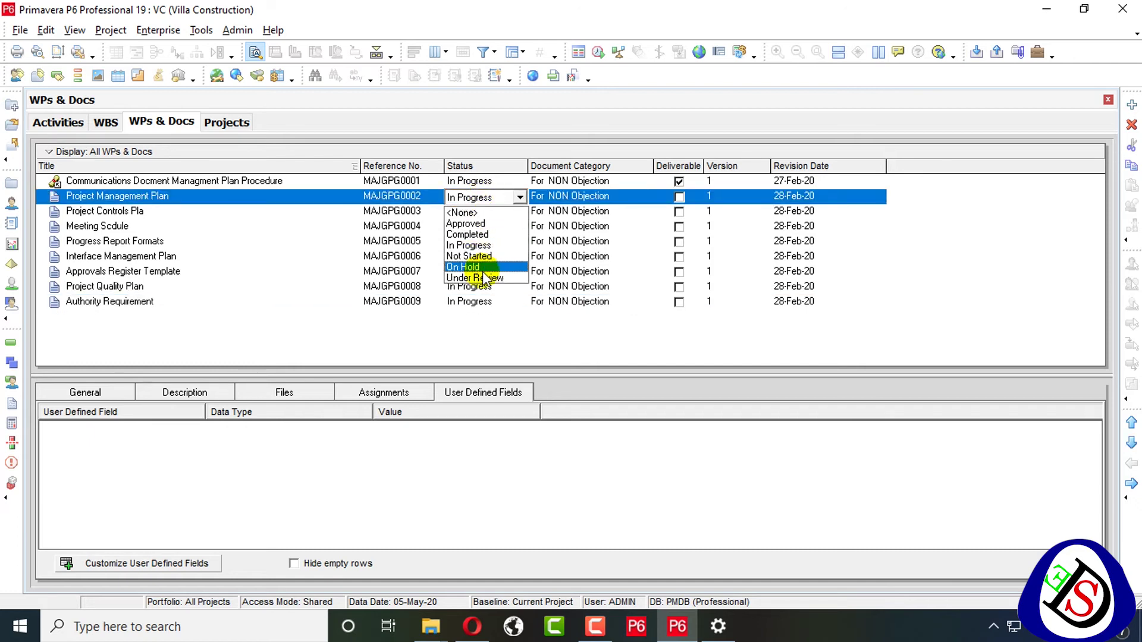
left_click(476, 267)
left_click(472, 213)
left_click(486, 213)
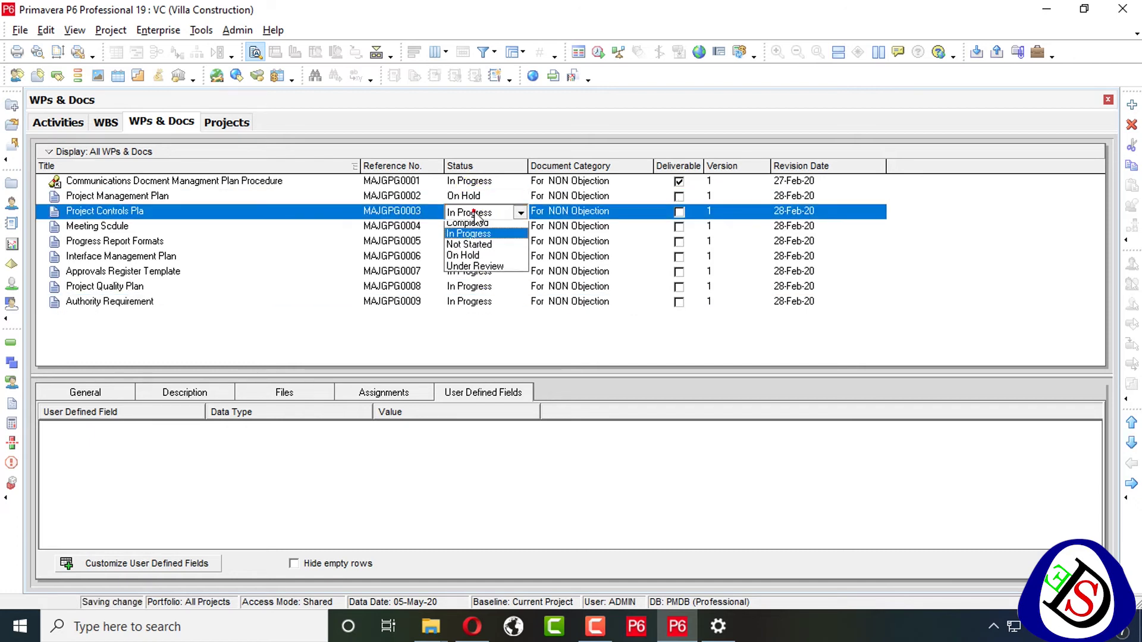
left_click(483, 292)
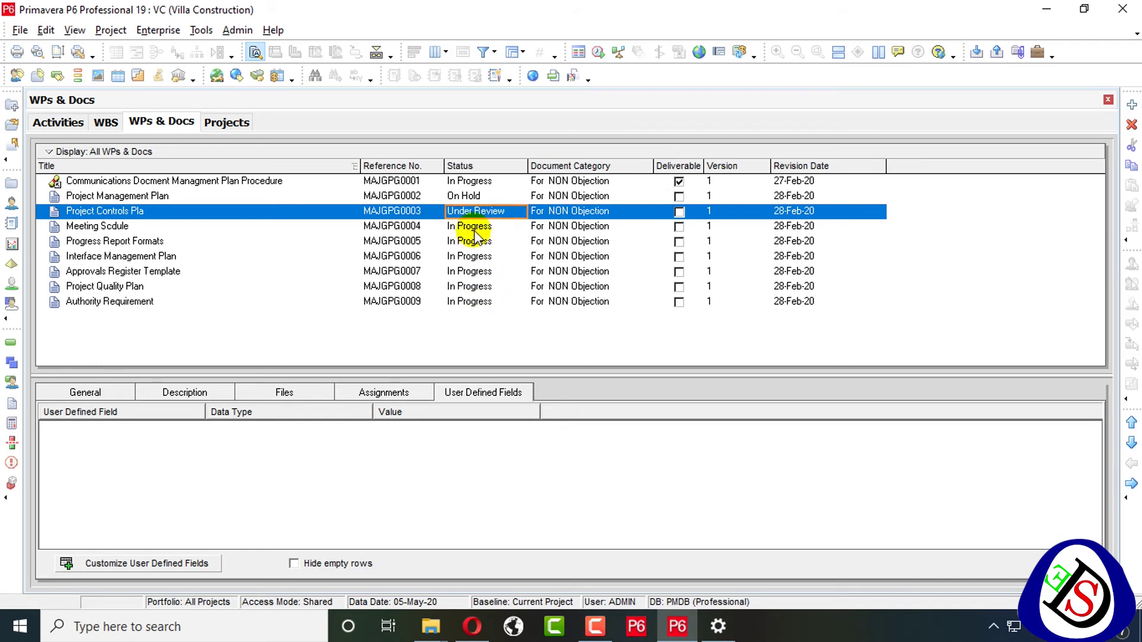
Set the status of Meeting Scdule to Approved and of Progress Report Formats to Not Started.
left_click(474, 229)
left_click(474, 229)
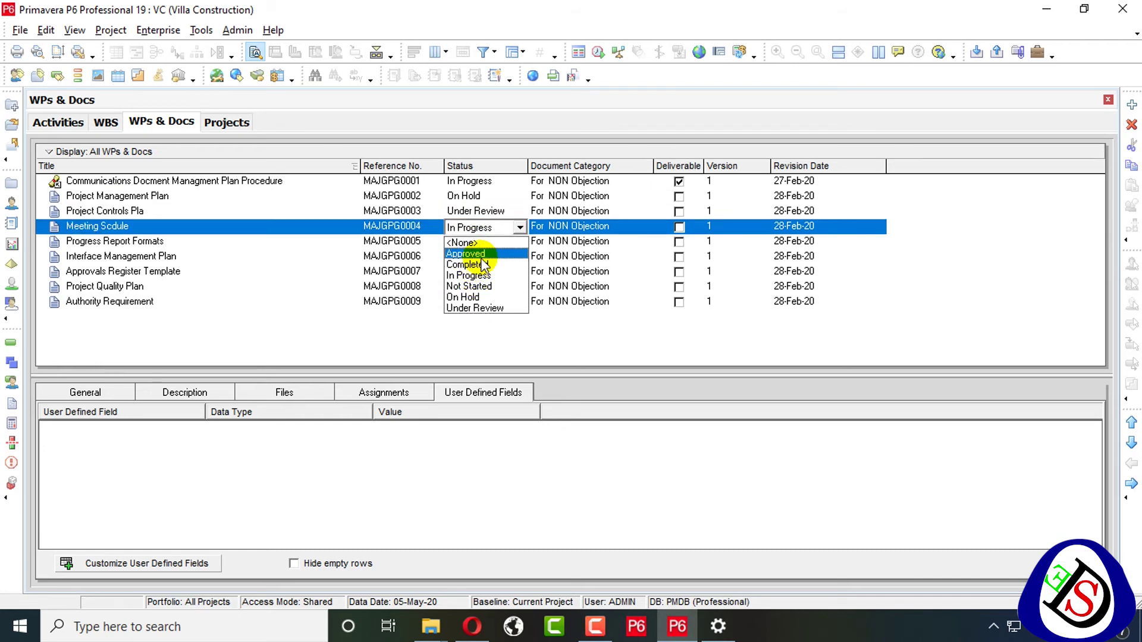
left_click(482, 259)
left_click(475, 242)
left_click(475, 242)
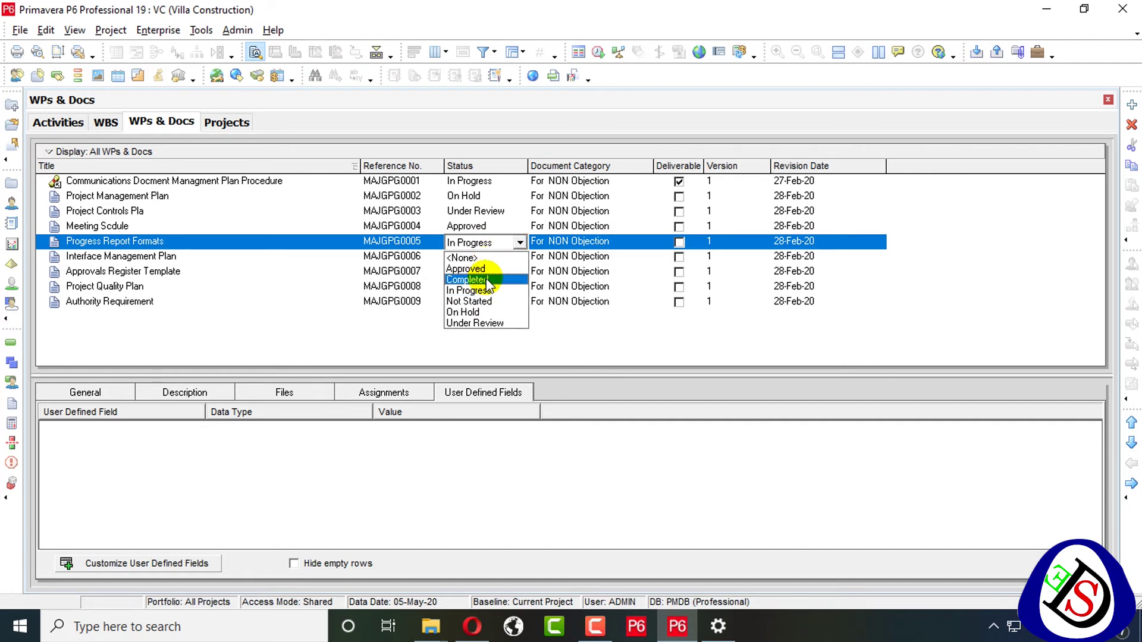
left_click(483, 301)
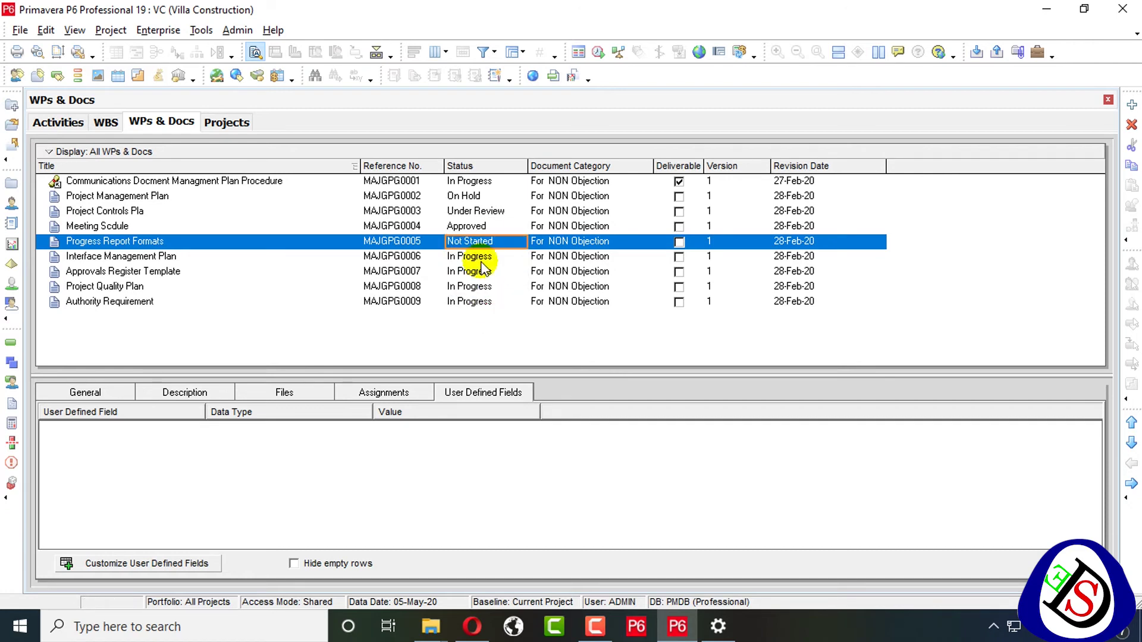
Set the status of Interface Management Plan to On Hold and keep In Progress for Approvals Register Template.
left_click(477, 257)
left_click(477, 257)
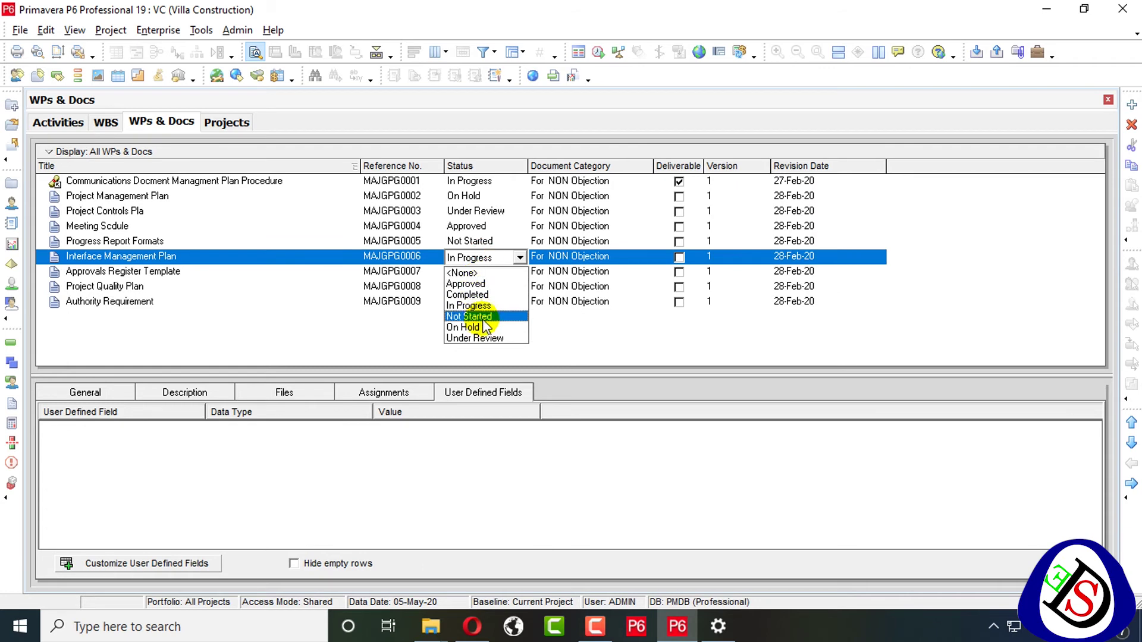
left_click(476, 326)
left_click(477, 272)
left_click(478, 272)
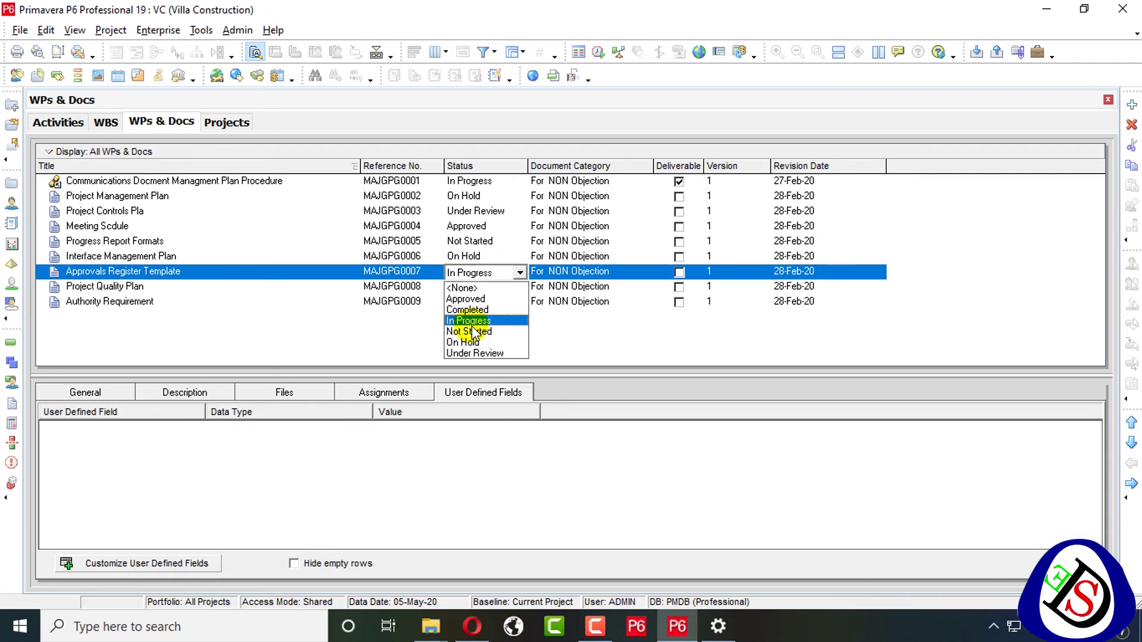
left_click(472, 322)
Set the status of Project Quality Plan to Completed and of Authority Requirement to Approved.
left_click(469, 288)
left_click(469, 288)
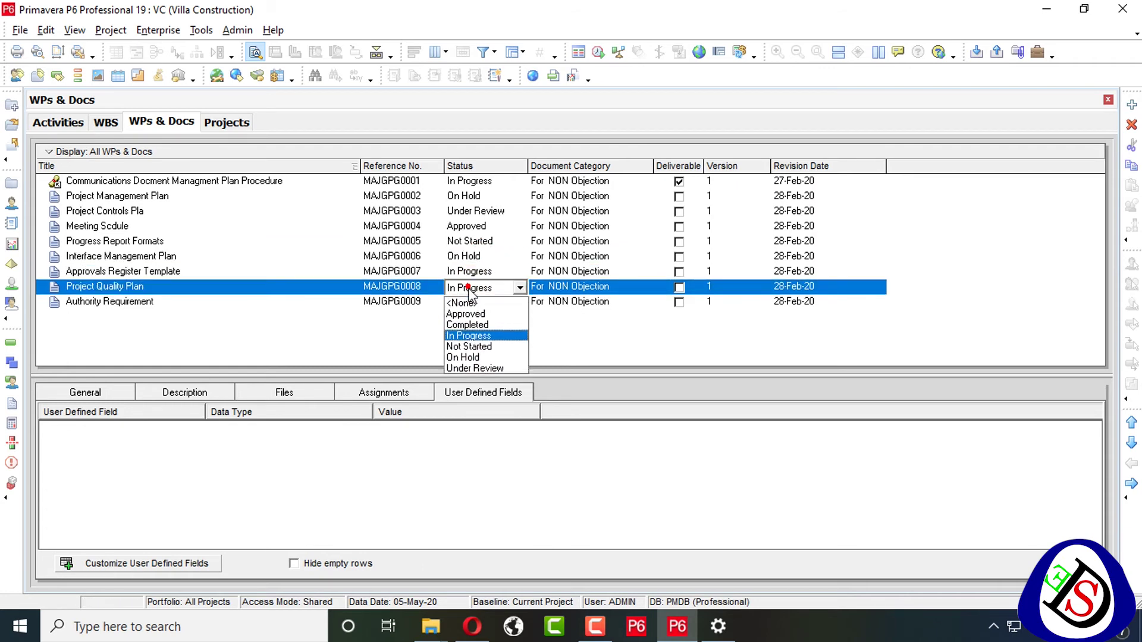
left_click(470, 325)
left_click(475, 302)
left_click(474, 301)
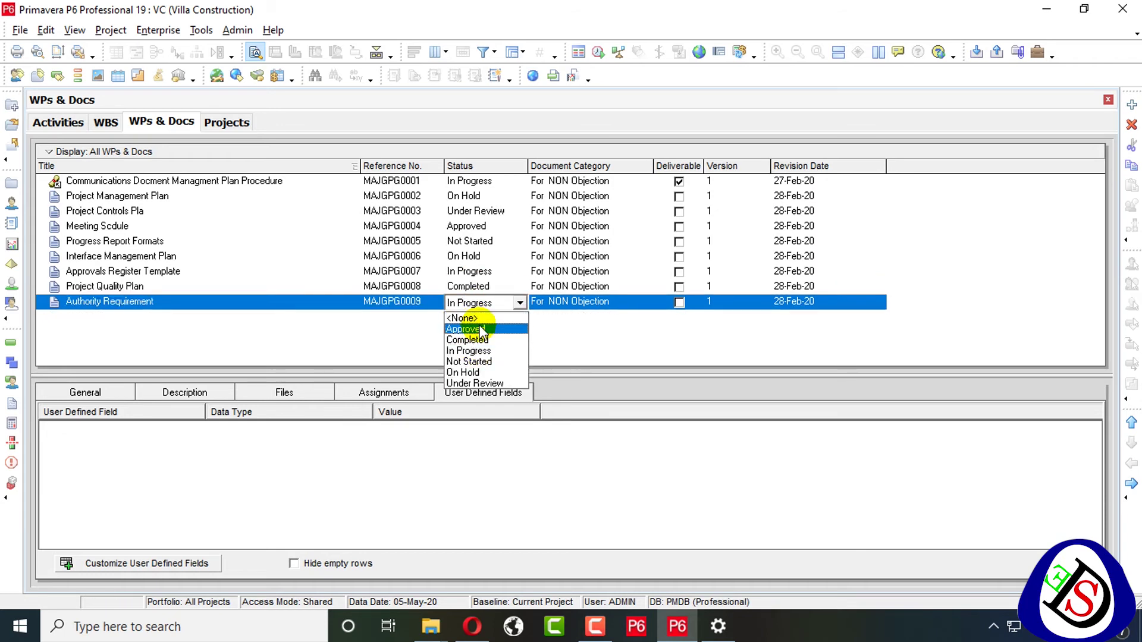
left_click(482, 329)
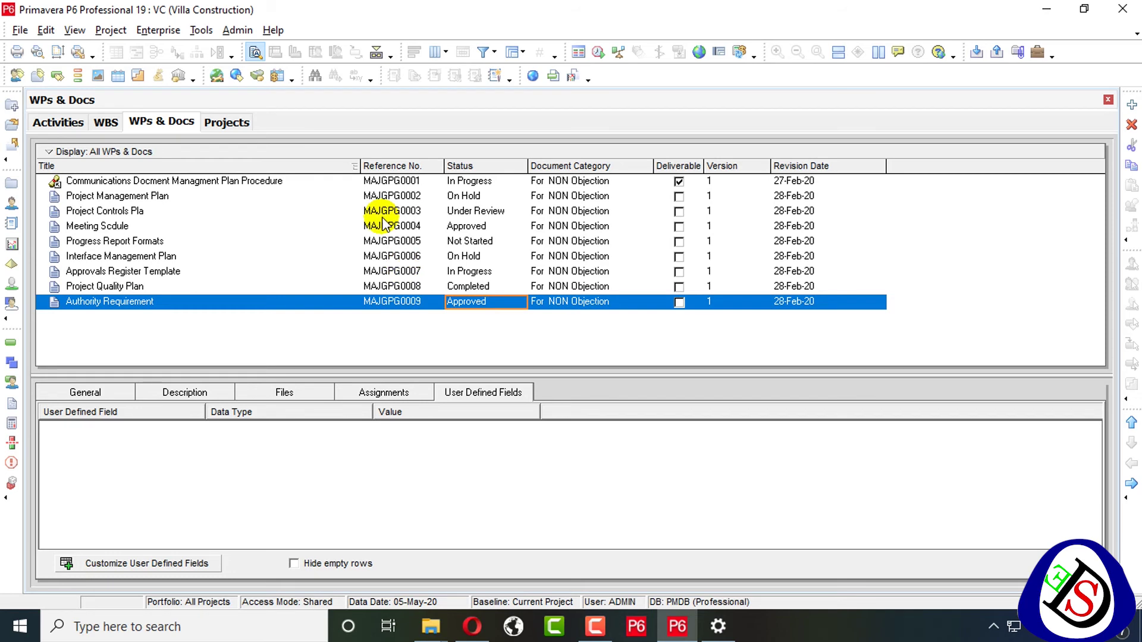
Change the document category of Project Controls Pla and Progress Report Formats to For Information.
left_click(586, 211)
double_click(586, 214)
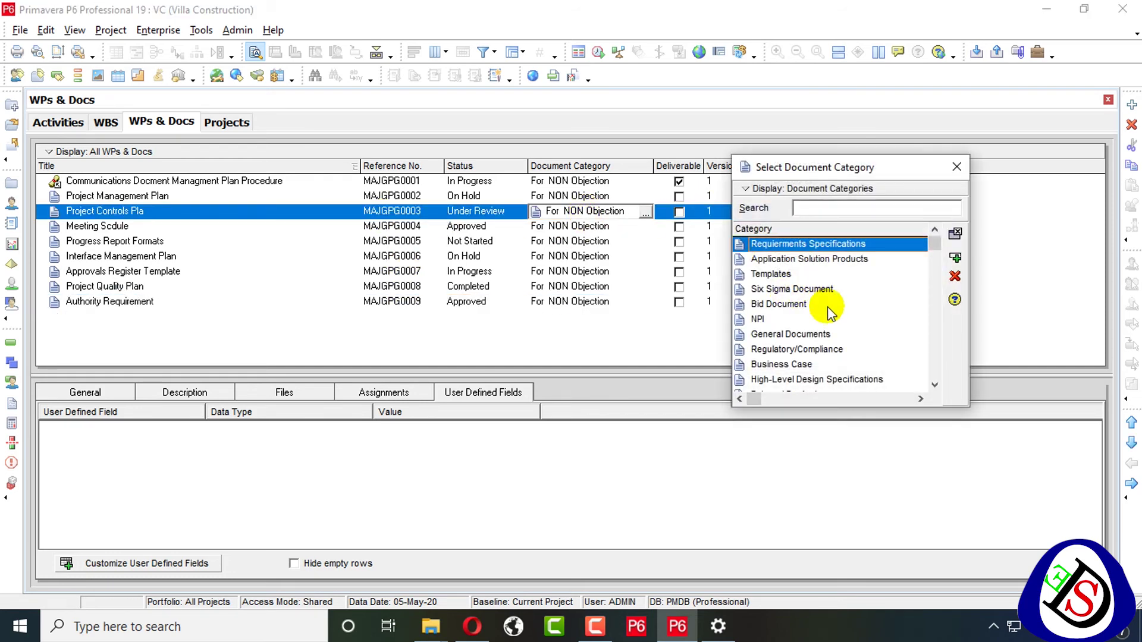
scroll(840, 313, "down", 2)
scroll(839, 315, "down", 4)
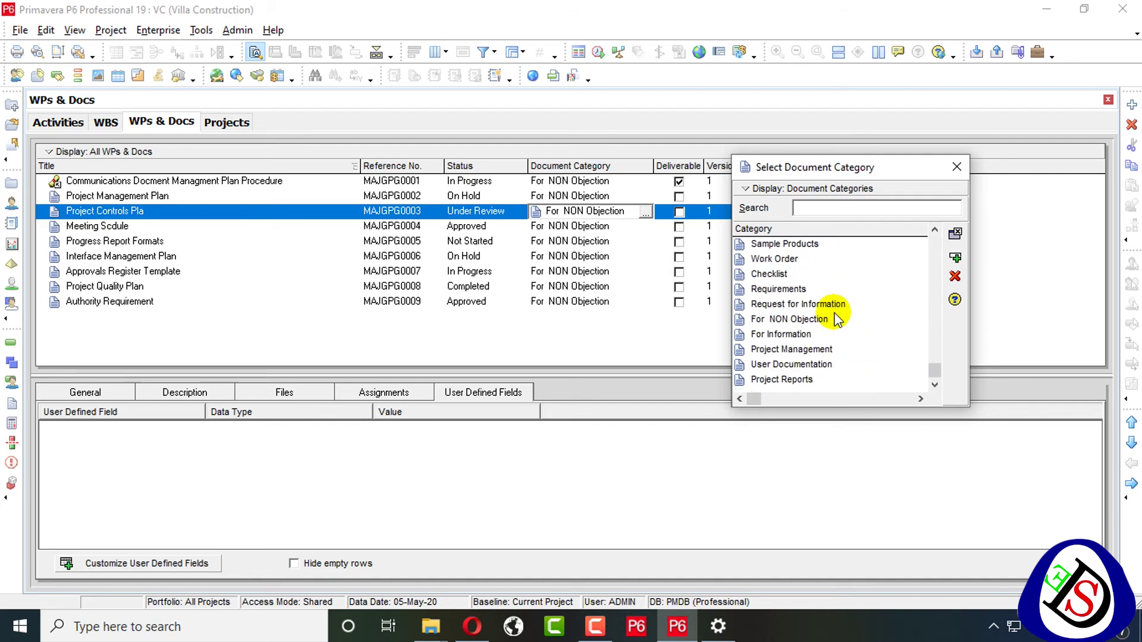
double_click(821, 334)
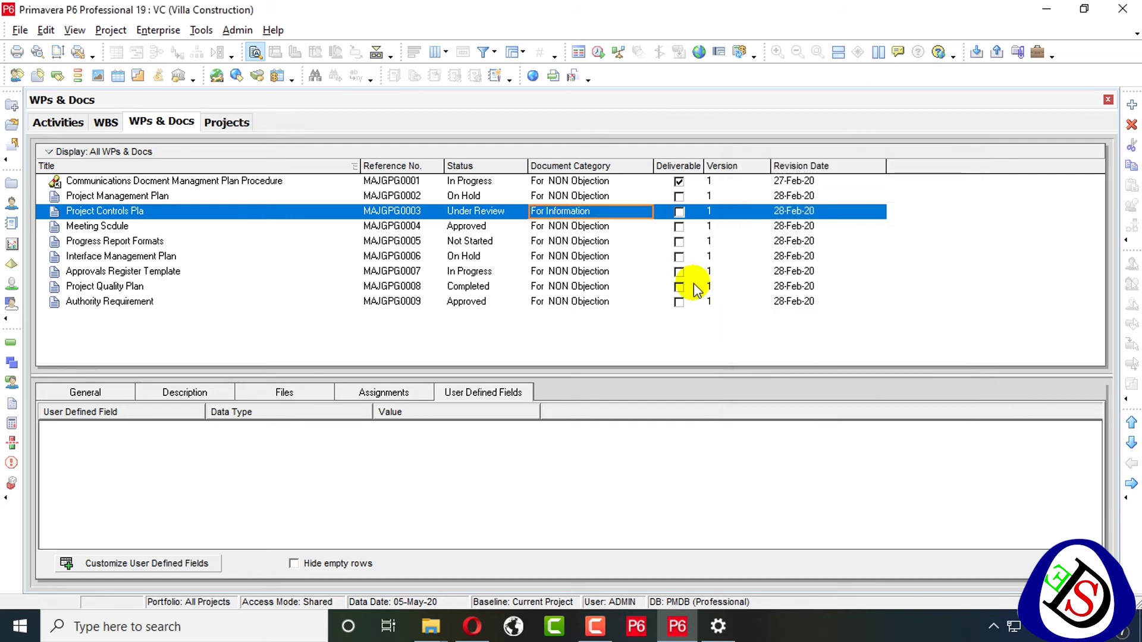
left_click(611, 241)
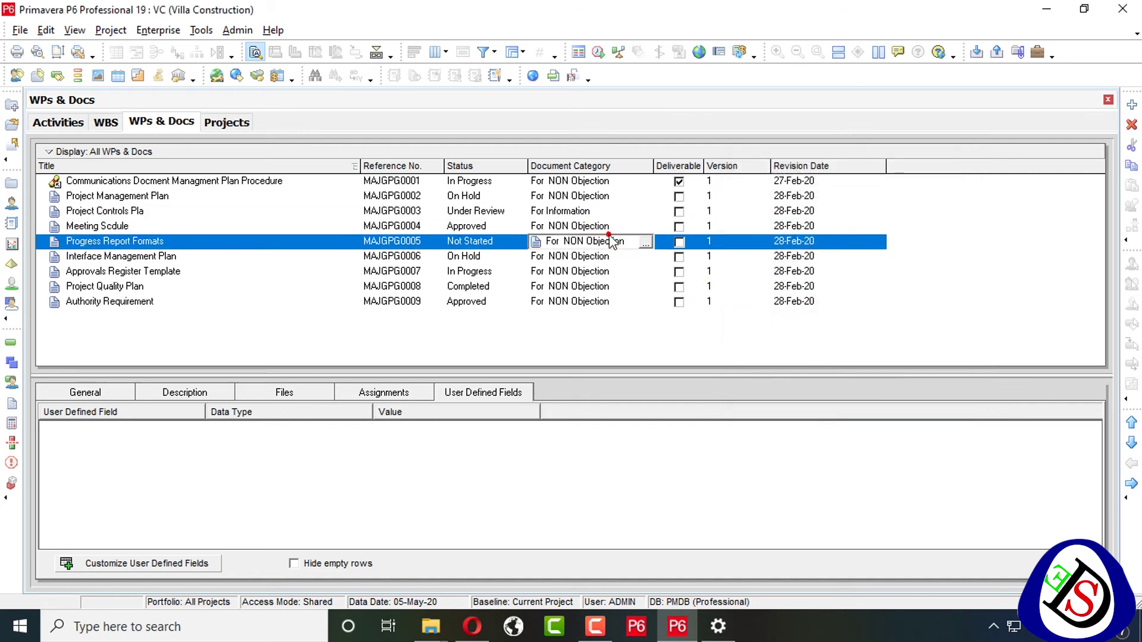
left_click(647, 243)
scroll(782, 304, "down", 6)
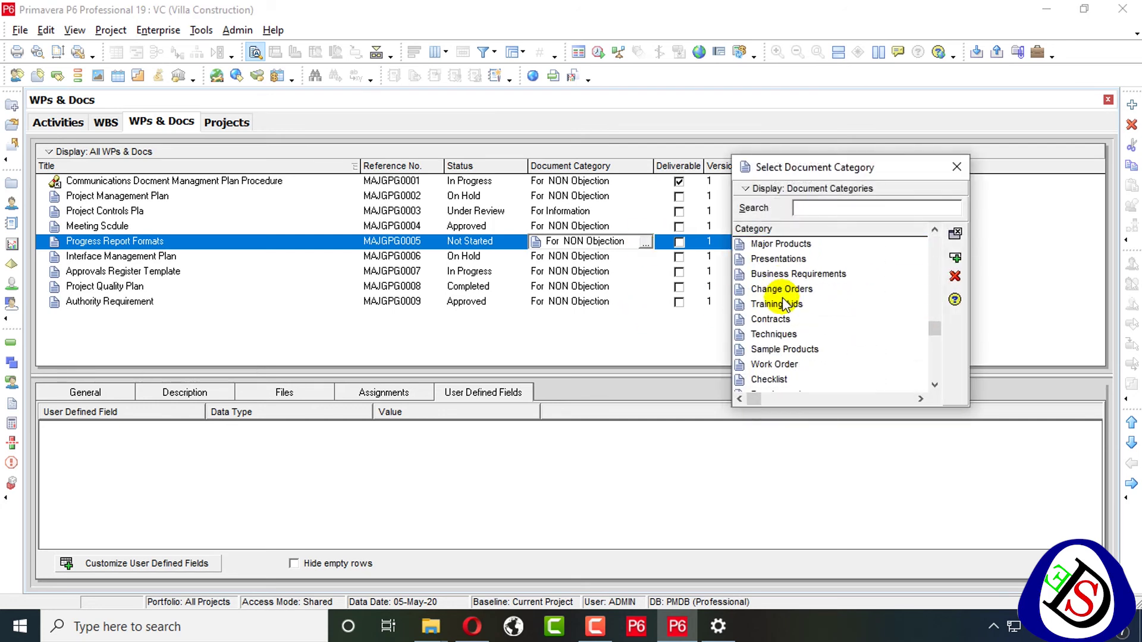
double_click(787, 364)
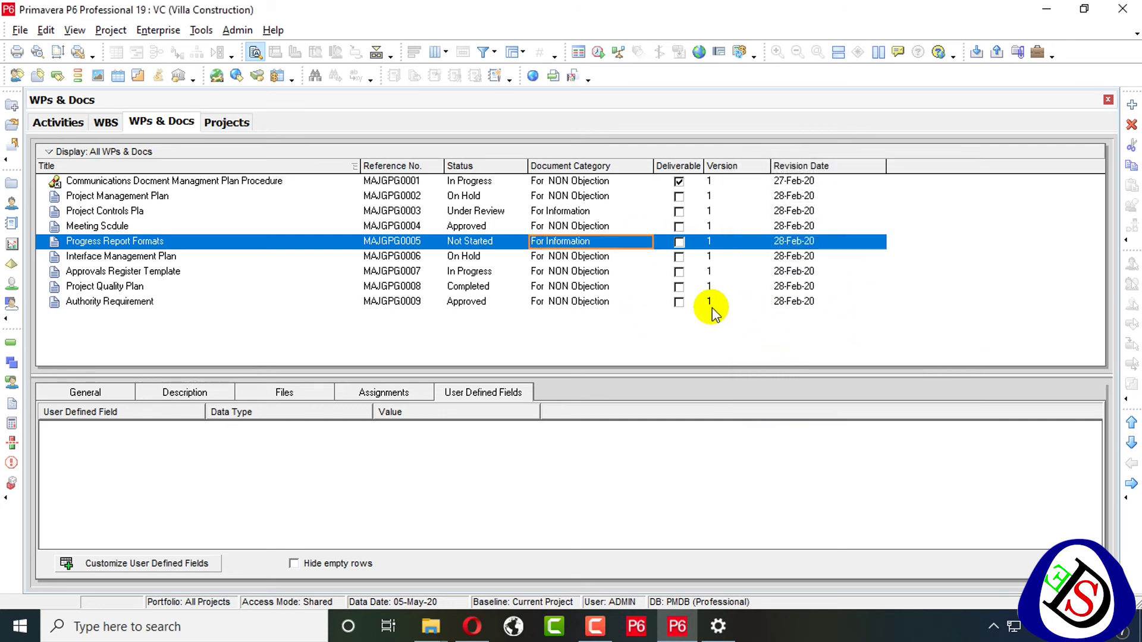
Group and sort the document list by status and look through the groups.
right_click(230, 176)
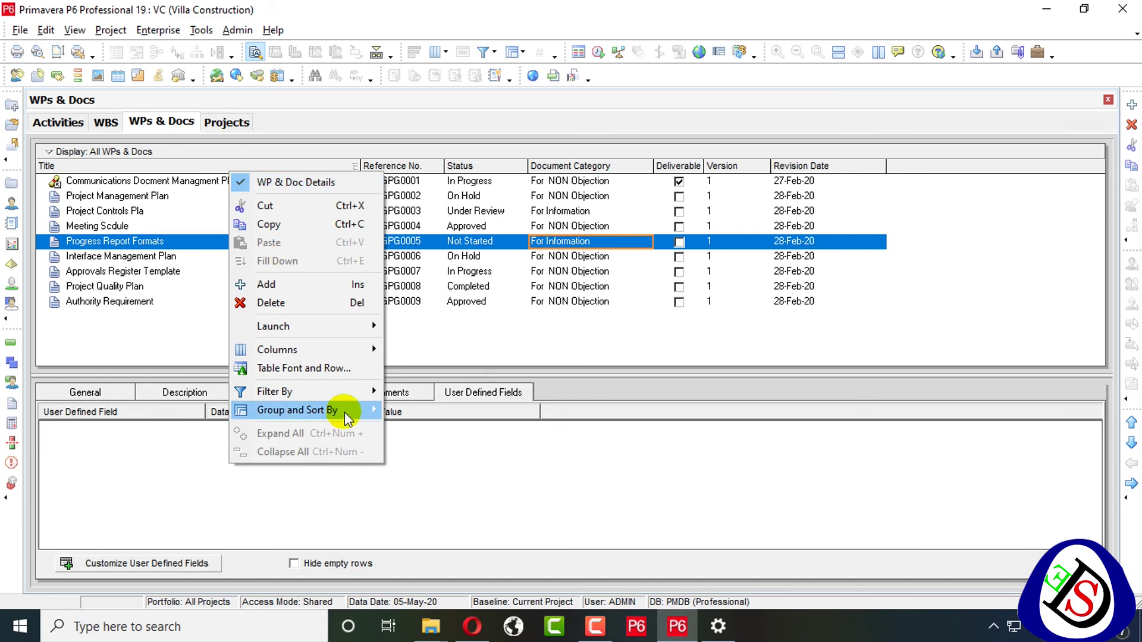
mouse_move(348, 413)
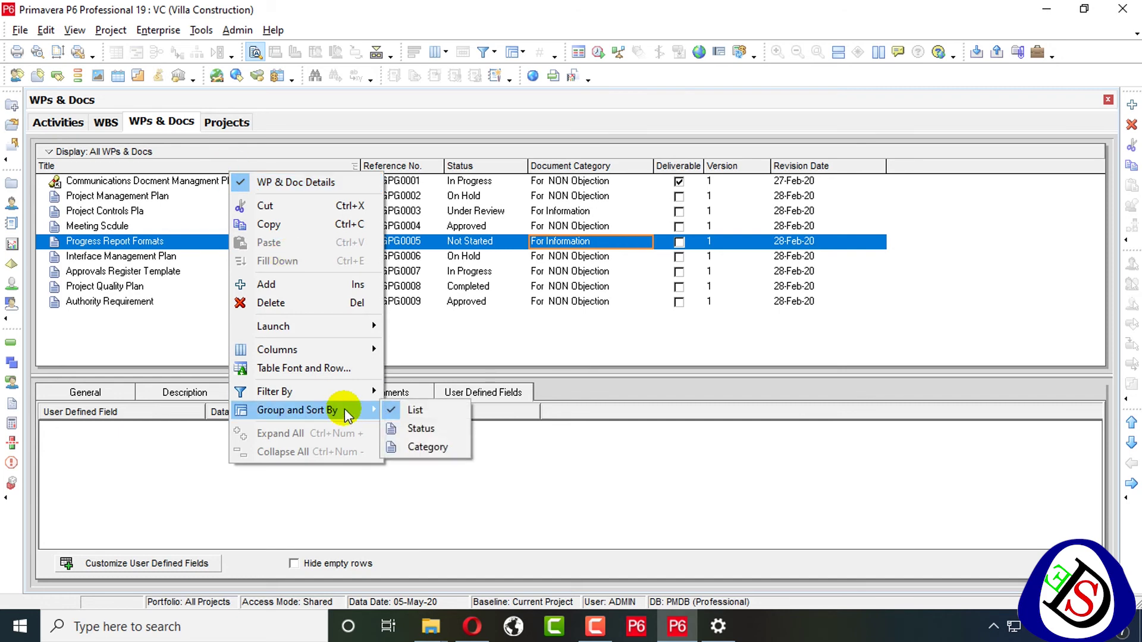
left_click(423, 433)
scroll(177, 208, "down", 2)
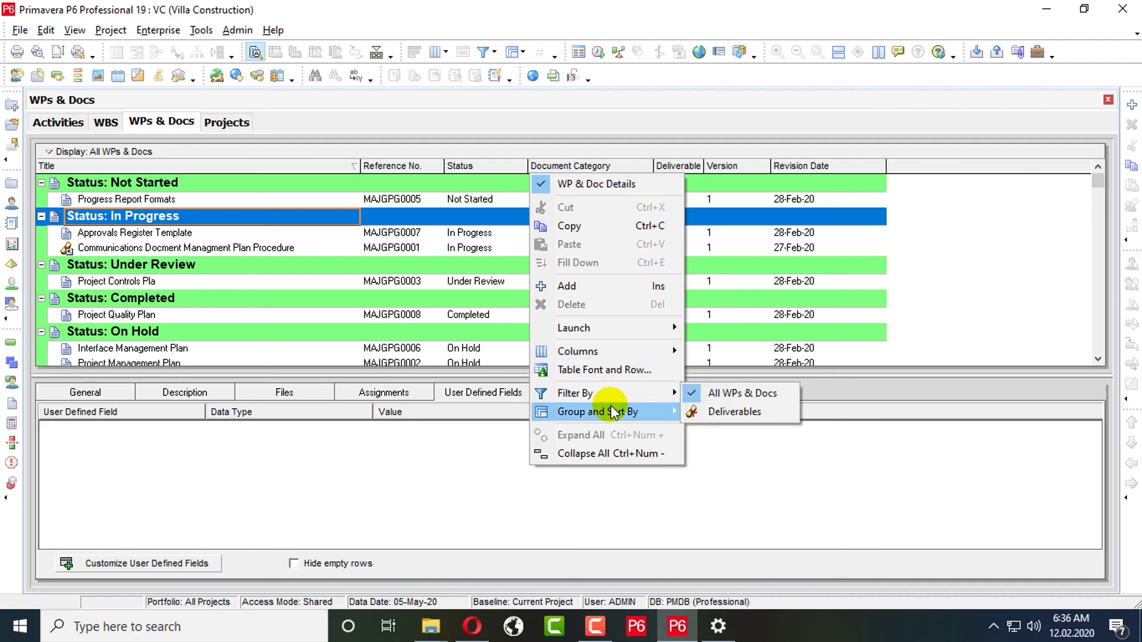
Regroup the documents by category and filter them to show only deliverables.
mouse_move(618, 412)
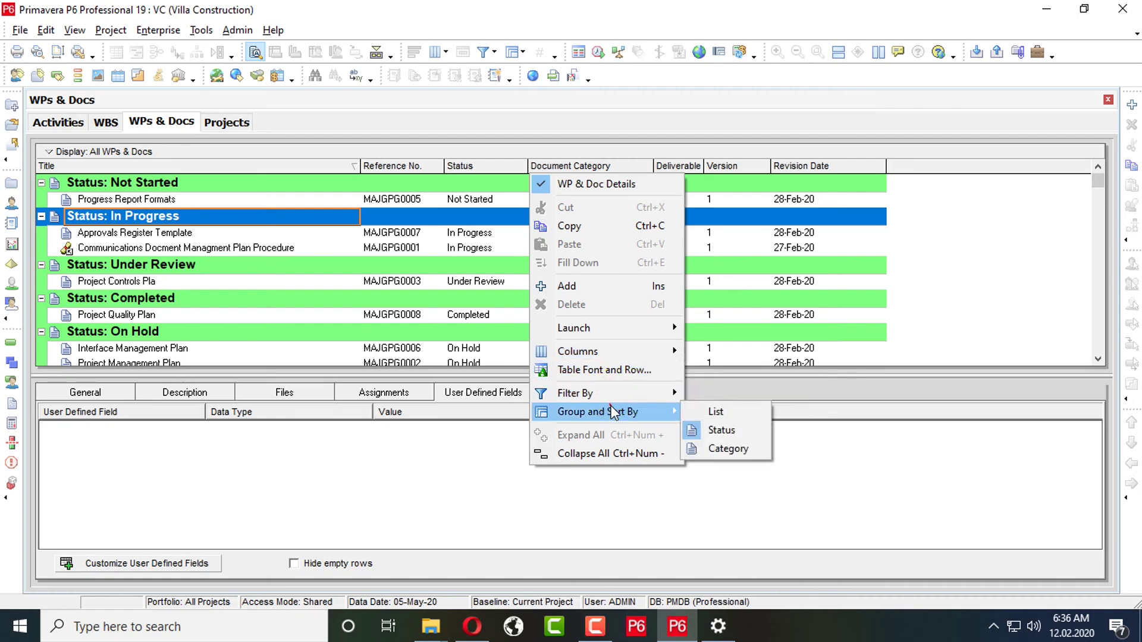
left_click(718, 451)
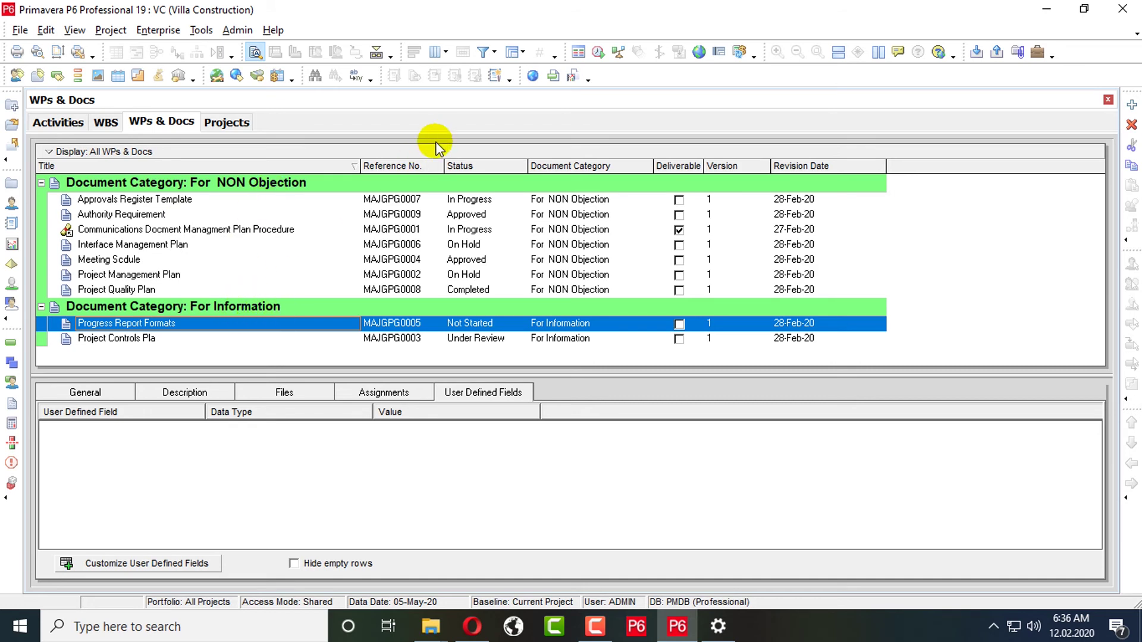
right_click(426, 160)
mouse_move(506, 389)
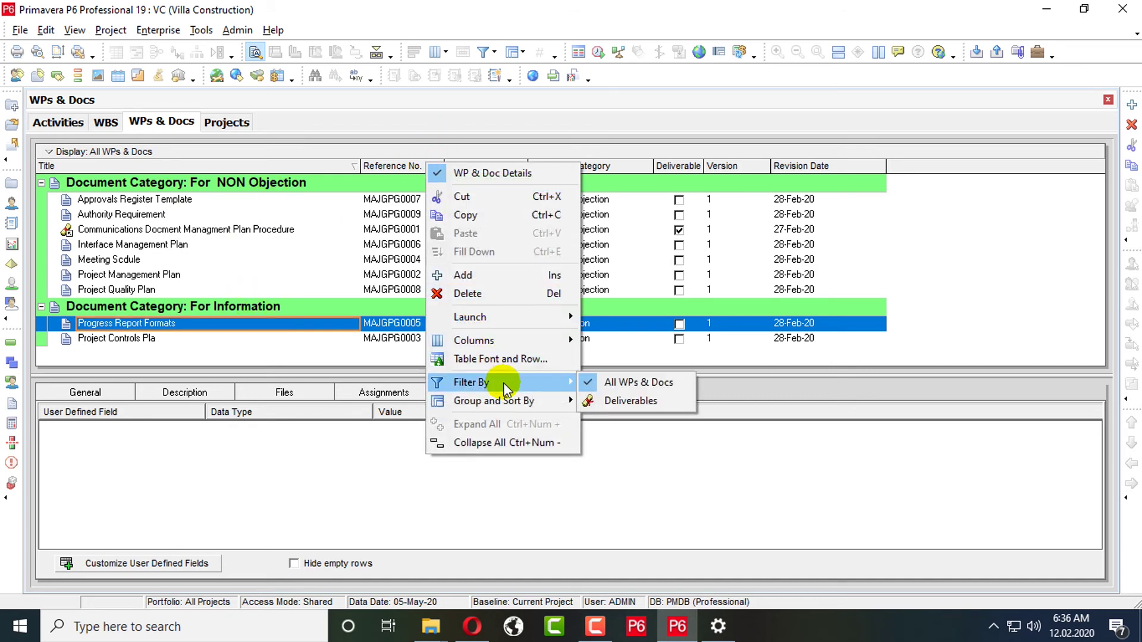
left_click(637, 400)
Collapse all groups and expand the For NON Objection category again.
right_click(106, 177)
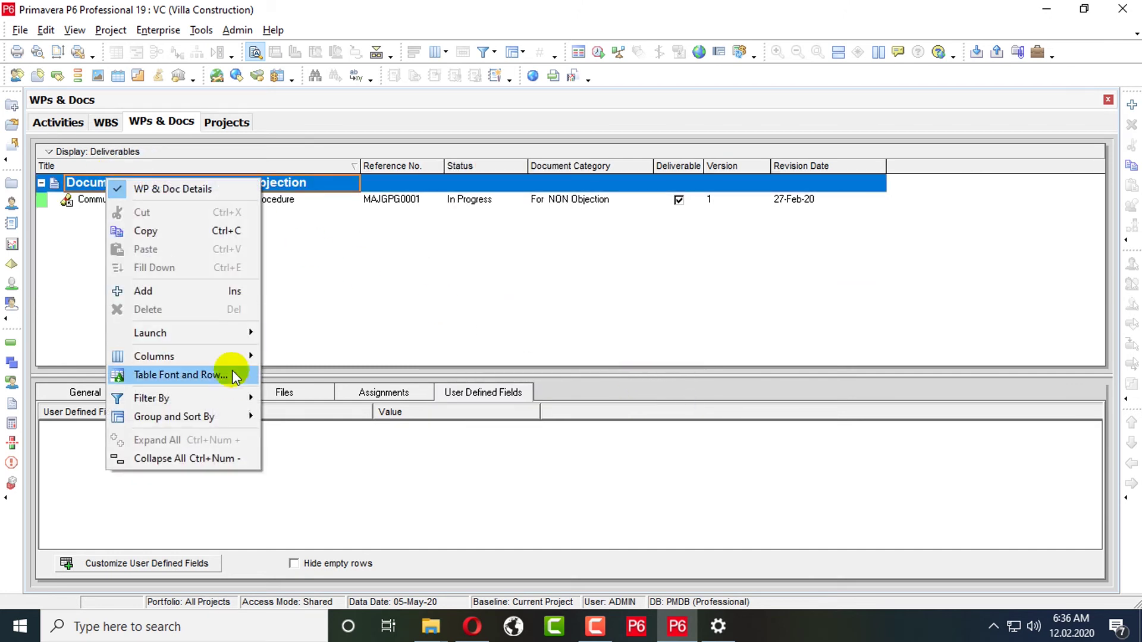
mouse_move(228, 420)
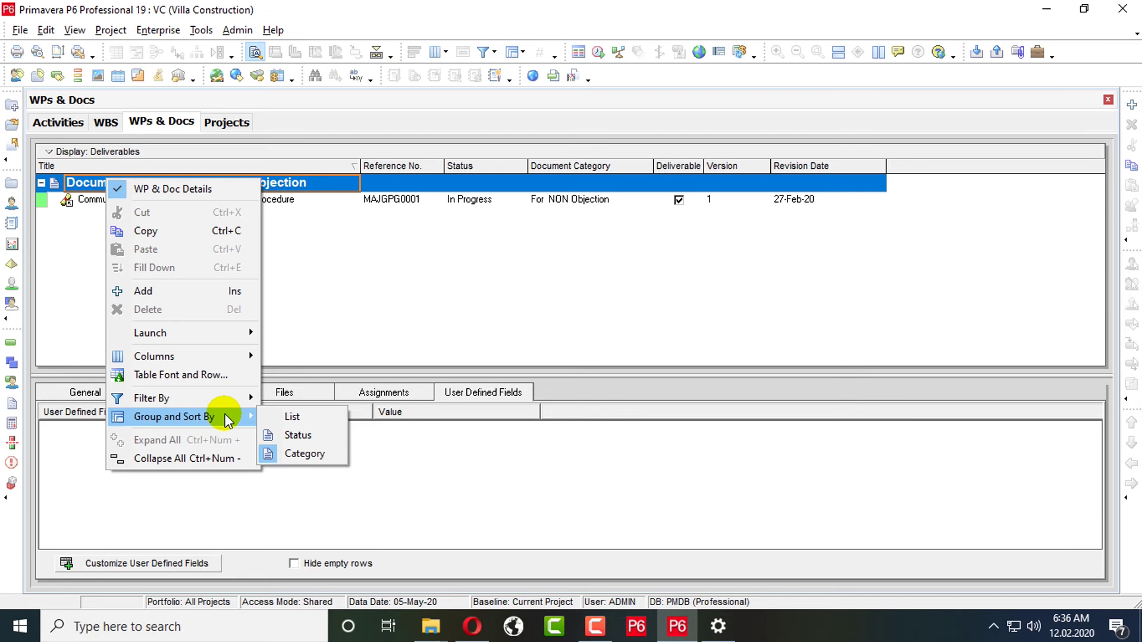
left_click(191, 459)
left_click(41, 184)
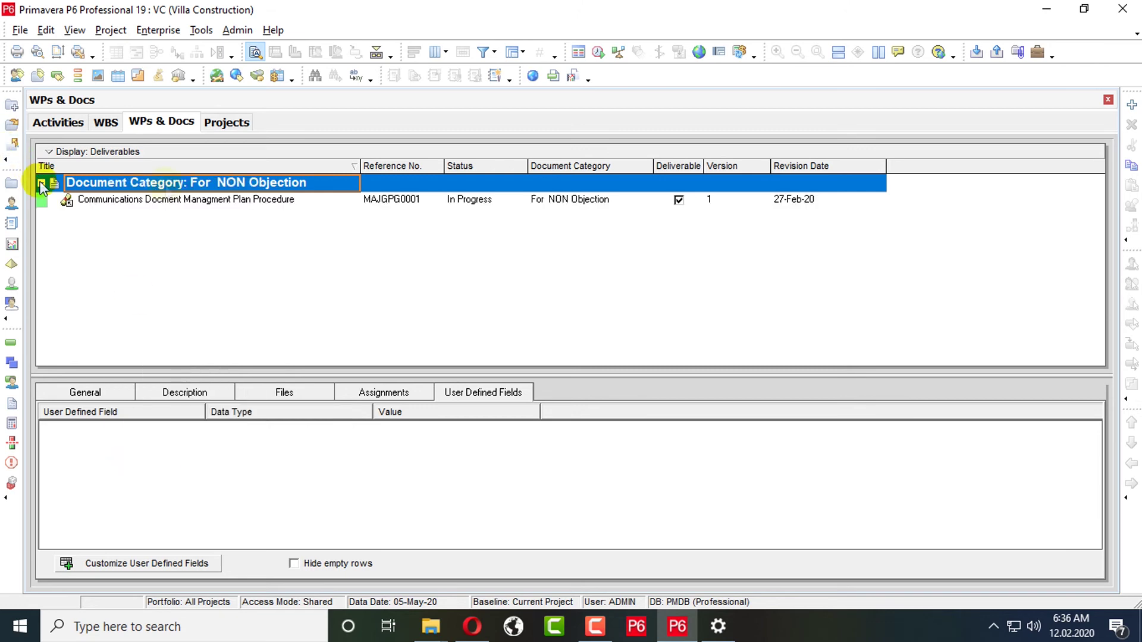
Return the documents to a plain ungrouped list and set the filter back to All WPs & Docs.
right_click(134, 172)
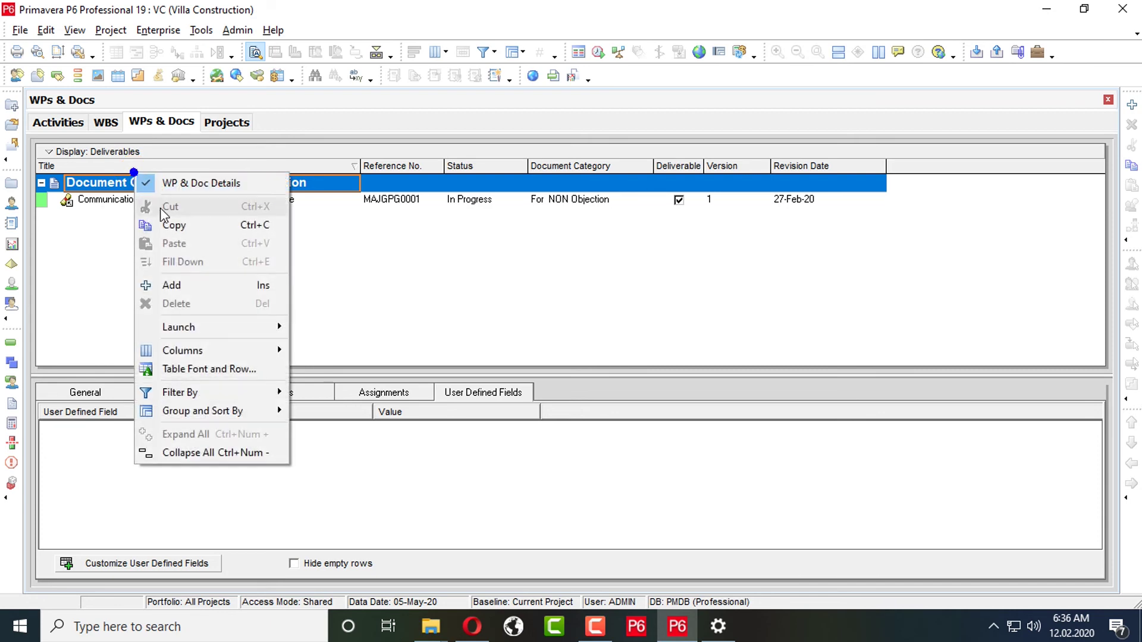
mouse_move(238, 411)
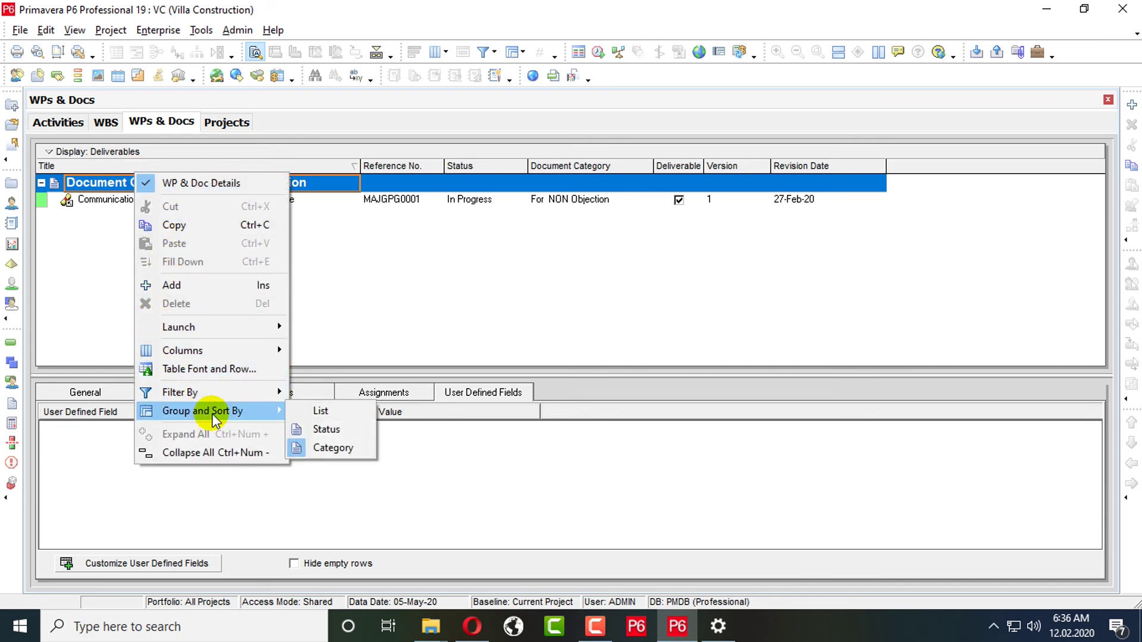
left_click(370, 415)
right_click(240, 180)
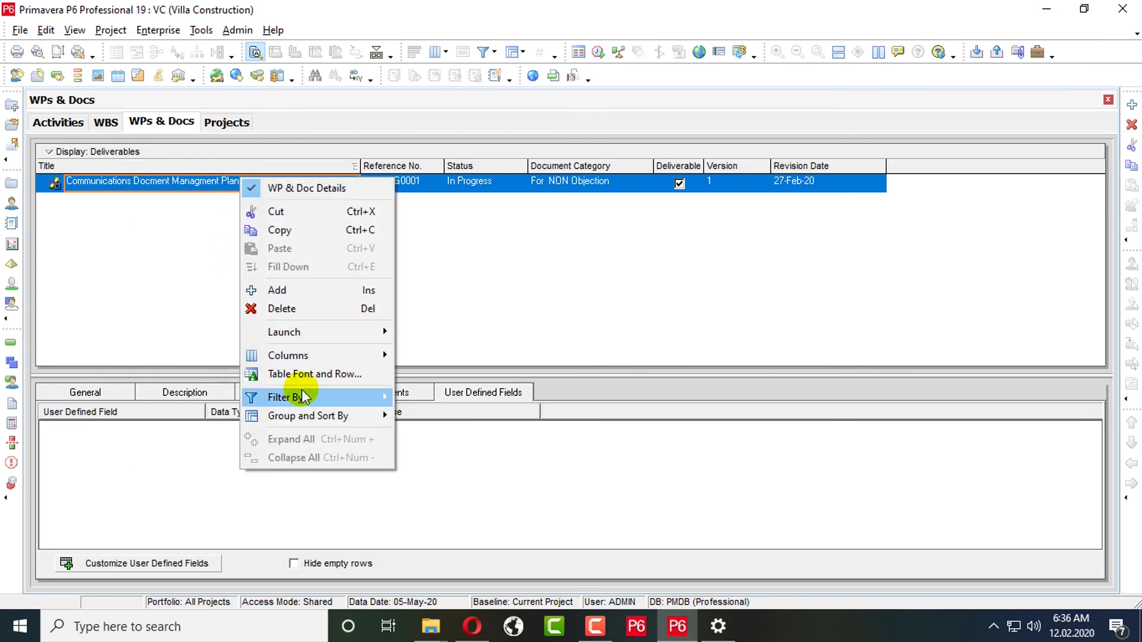
mouse_move(304, 397)
left_click(466, 397)
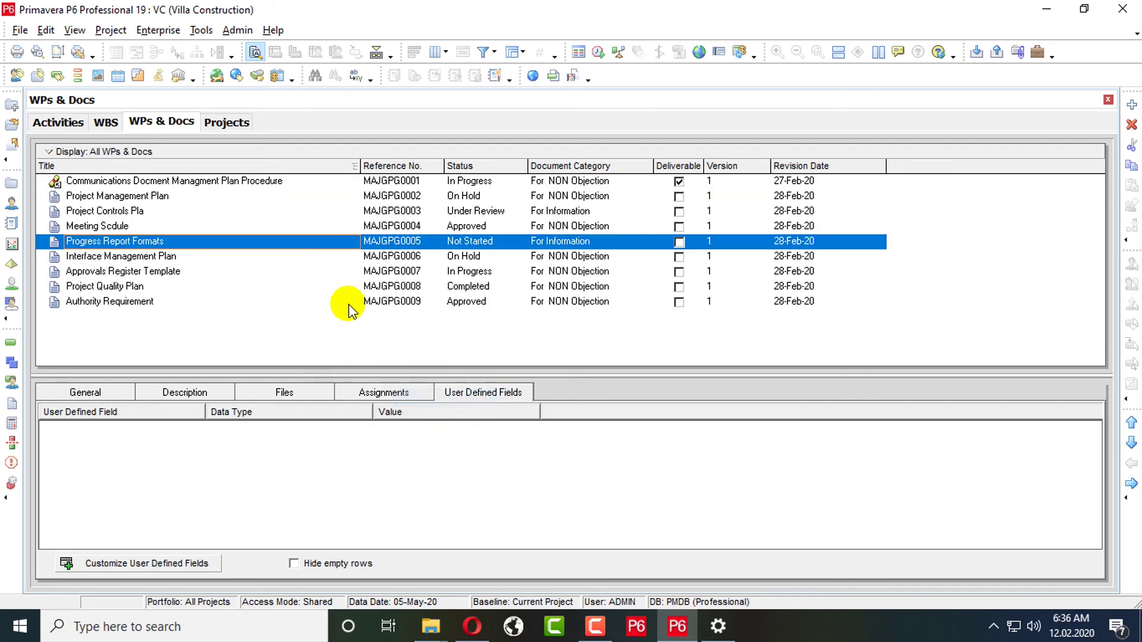
Group and sort the complete list of WPs & Docs by status.
right_click(295, 182)
mouse_move(351, 414)
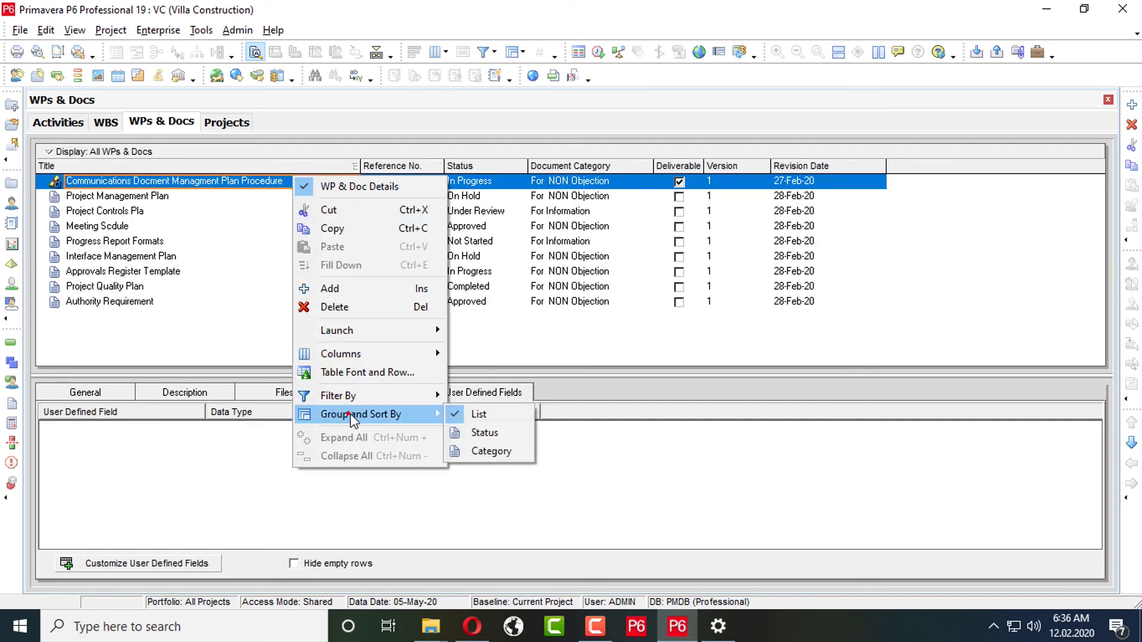
left_click(485, 433)
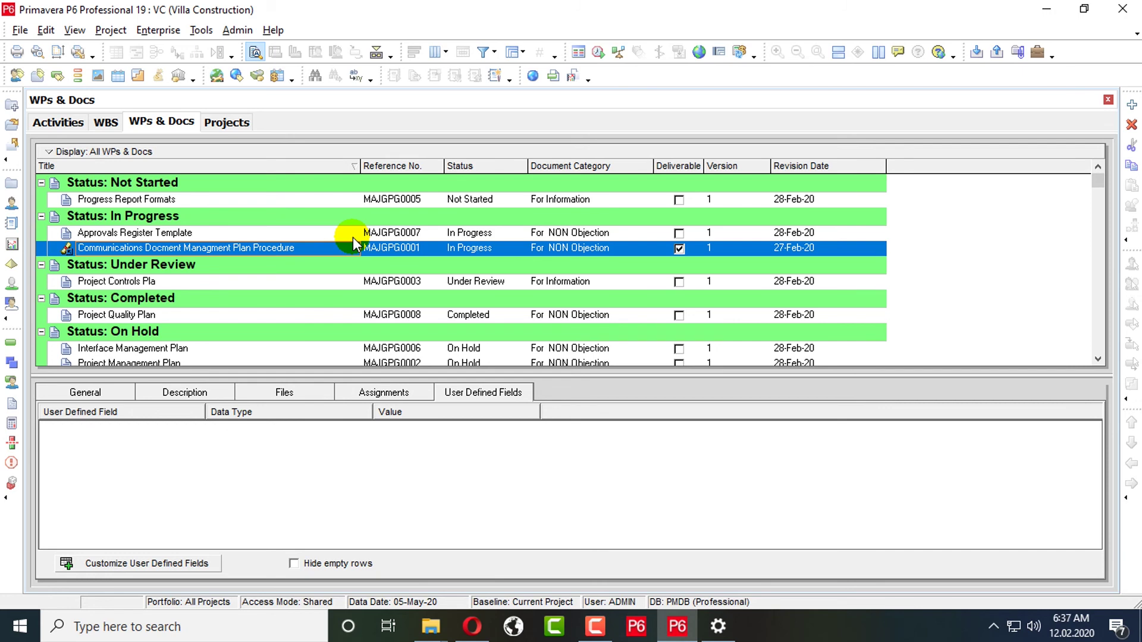
left_click(738, 199)
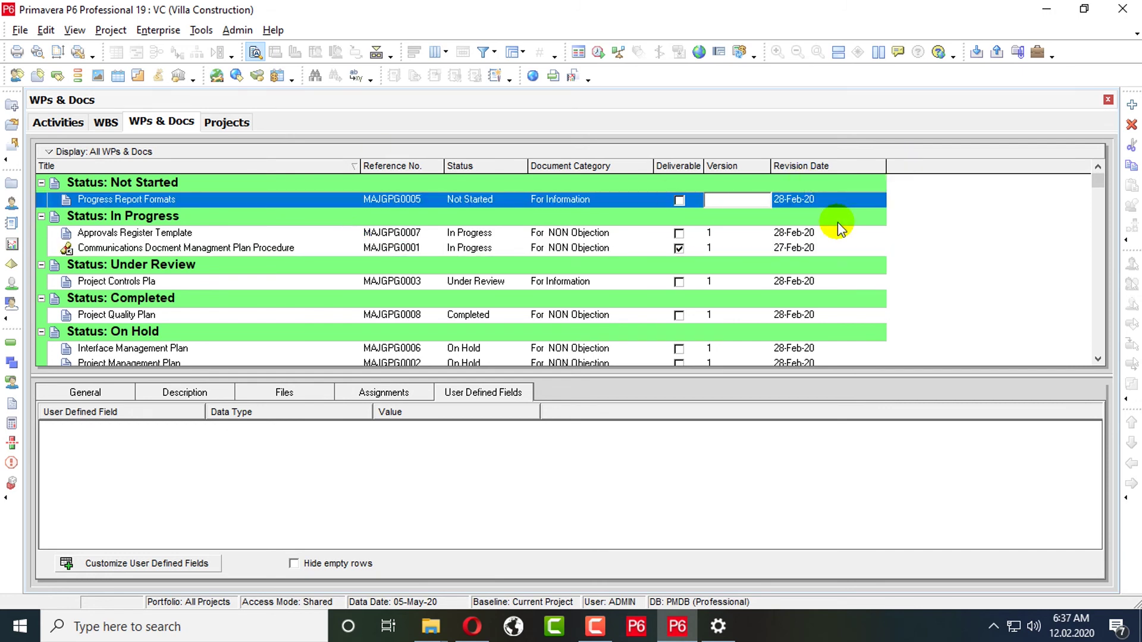
type("3")
key("BackSpace")
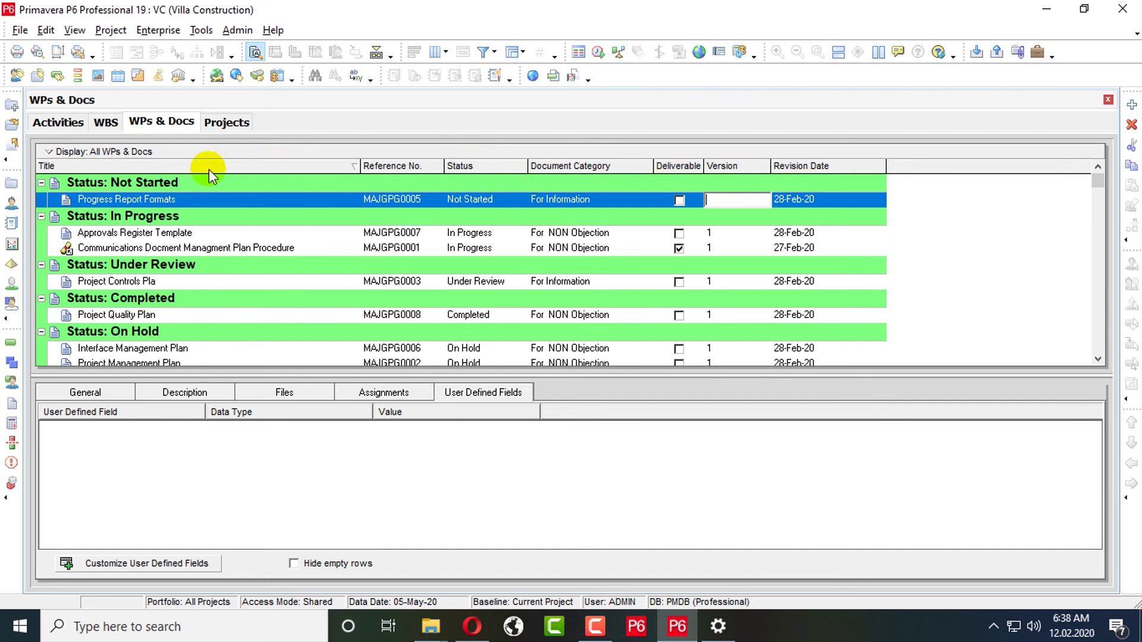
Switch to the Activities view and open a search within the available columns of the activity table.
left_click(80, 123)
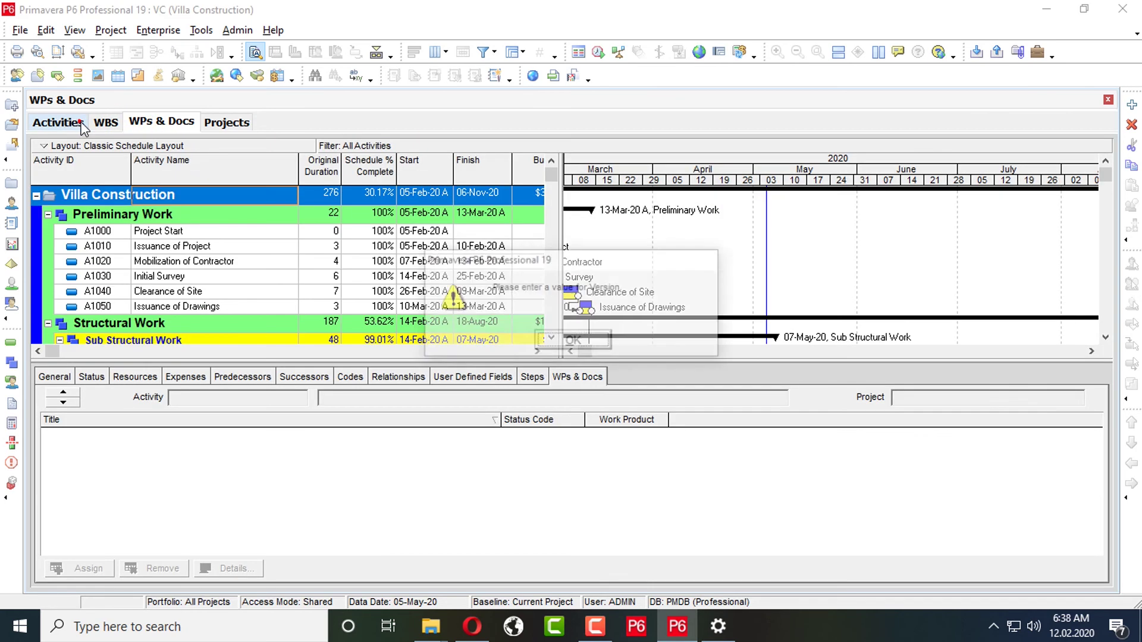
left_click(573, 339)
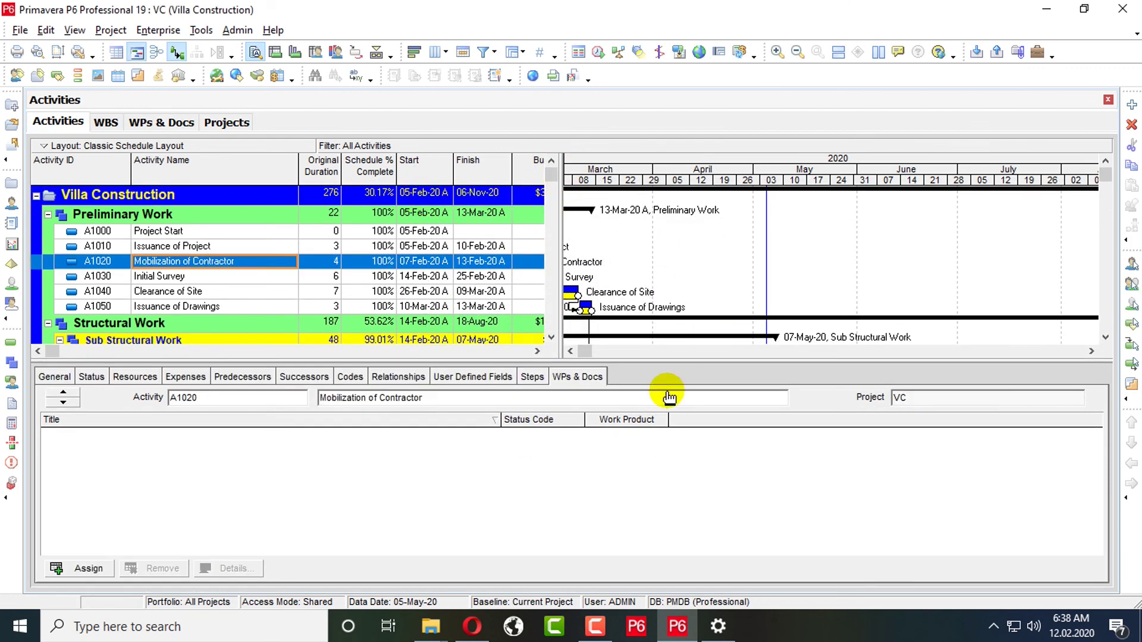
left_click(168, 231)
right_click(235, 232)
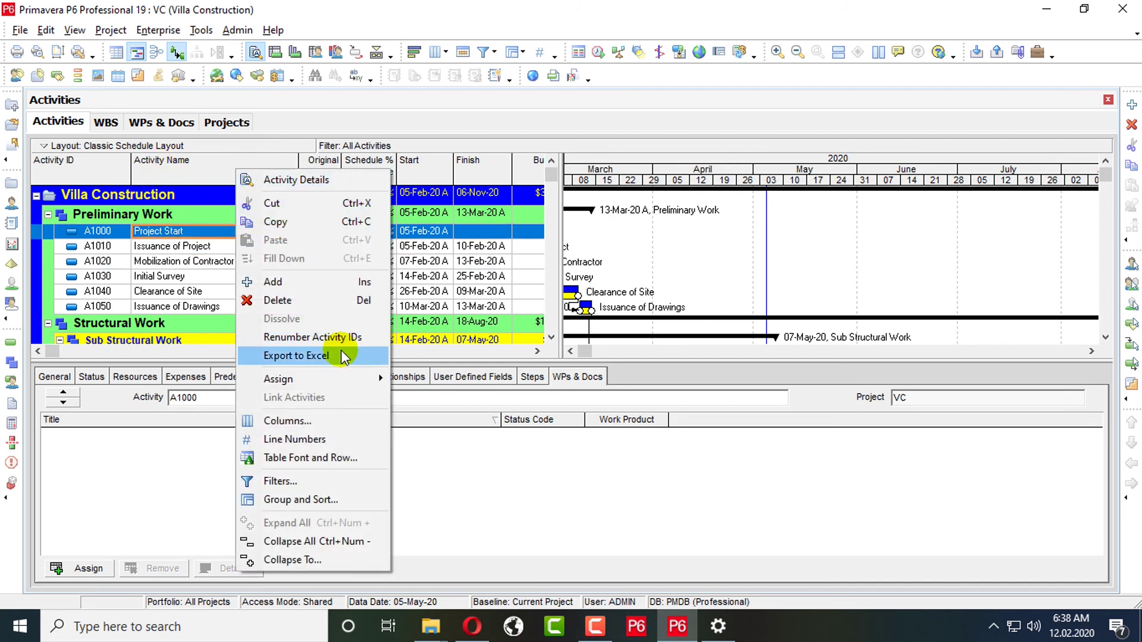
left_click(287, 421)
right_click(334, 282)
left_click(381, 292)
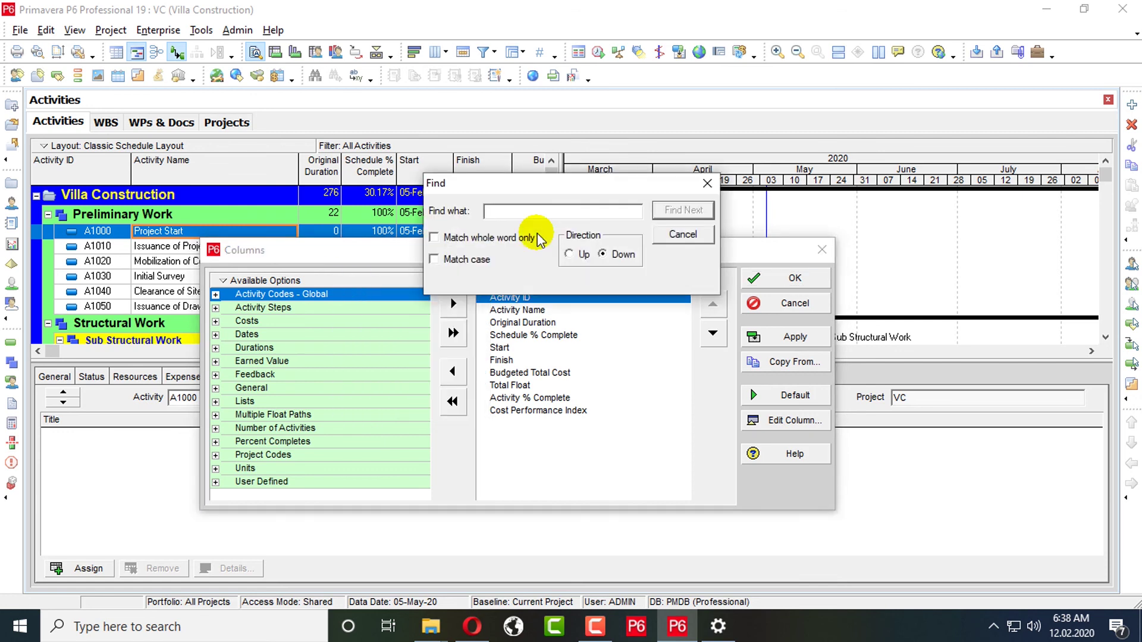
type("WPS ")
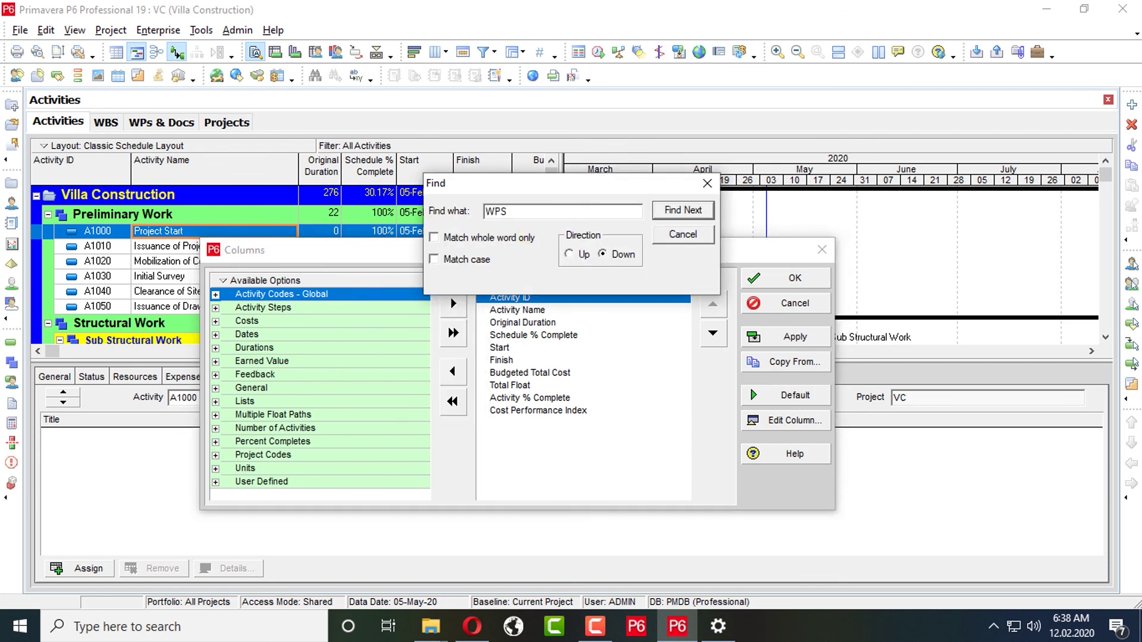
type("doc")
key("BackSpace")
key("BackSpace")
key("BackSpace")
key("BackSpace")
key("BackSpace")
key("BackSpace")
key("BackSpace")
Find Work Products and Documents among the available columns by searching for "w" and add it to the activity table.
type("w")
key("Return")
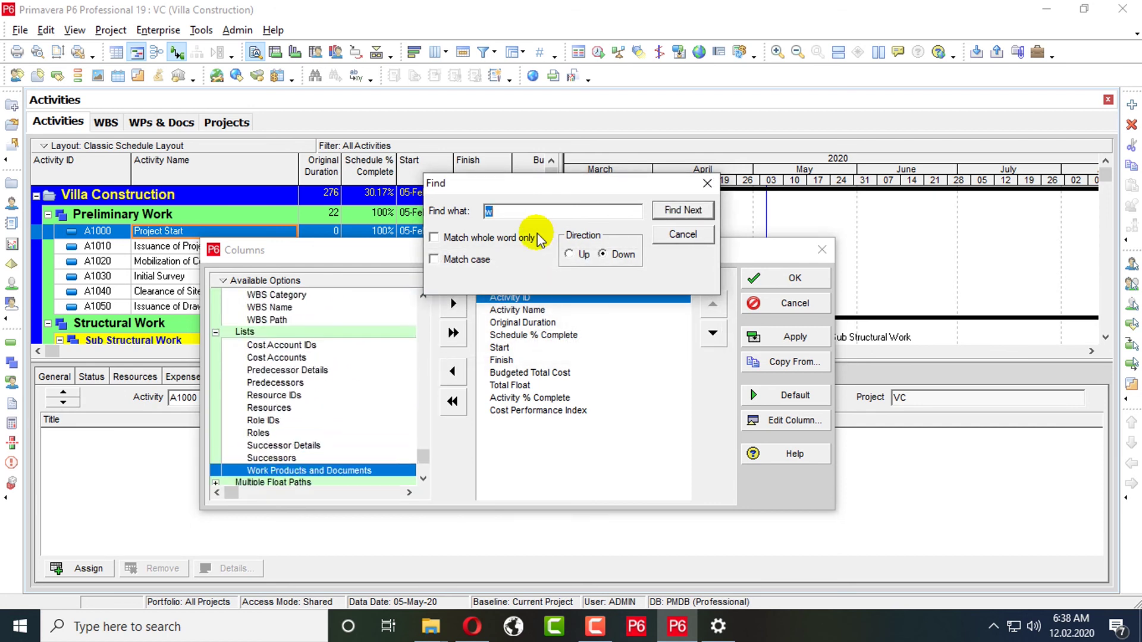
key("Return")
key("Return")
key("Return")
key("Return")
key("Return")
key("Return")
left_click(453, 304)
left_click(795, 278)
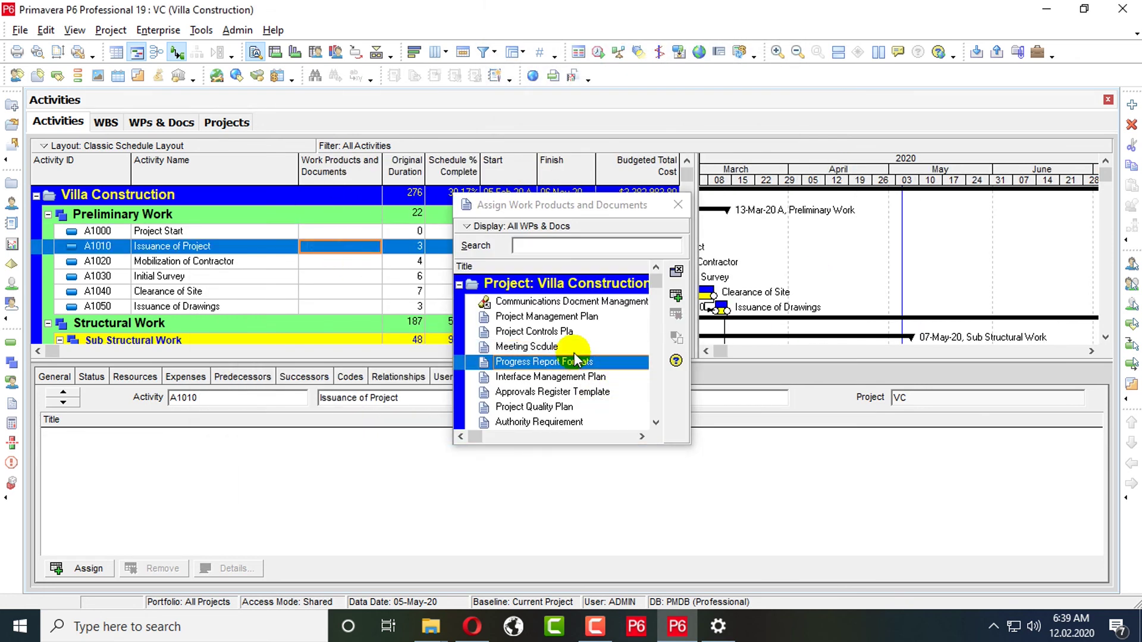
Assign the Meeting Scdule document to activity A1010 Issuance of Project and Project Controls Pla to A1020 Mobilization of Contractor.
double_click(564, 345)
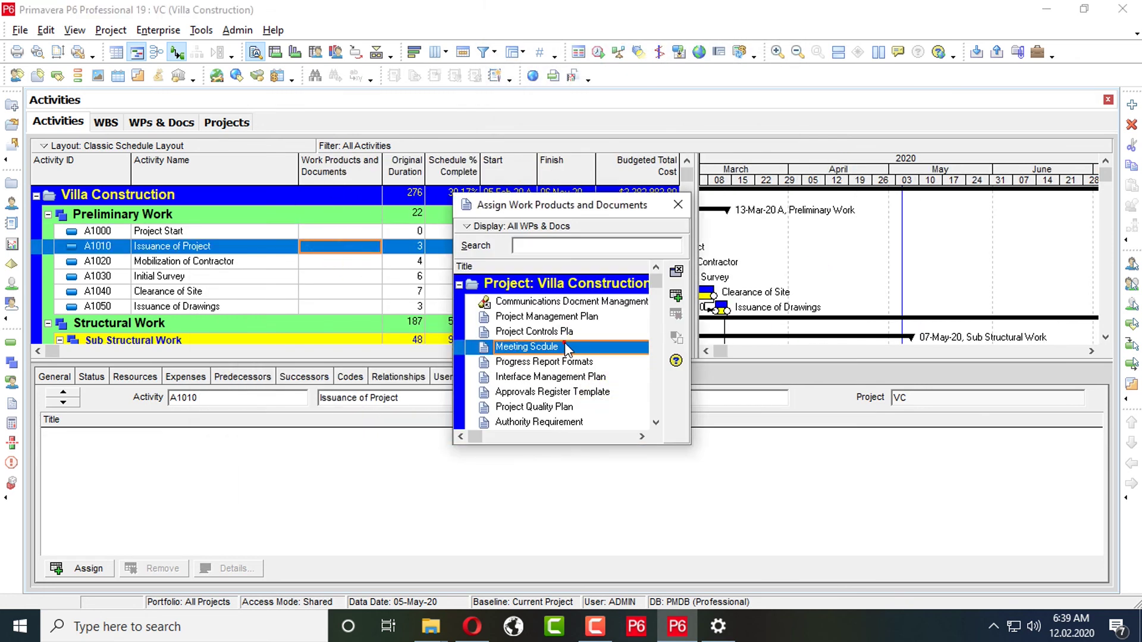
left_click(358, 262)
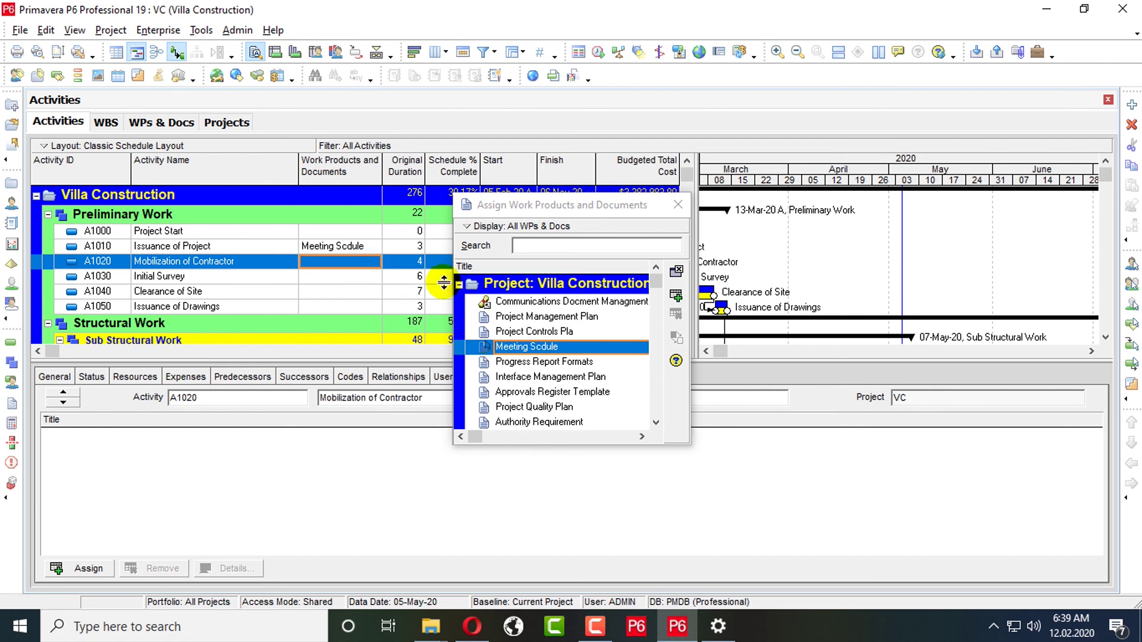
double_click(534, 331)
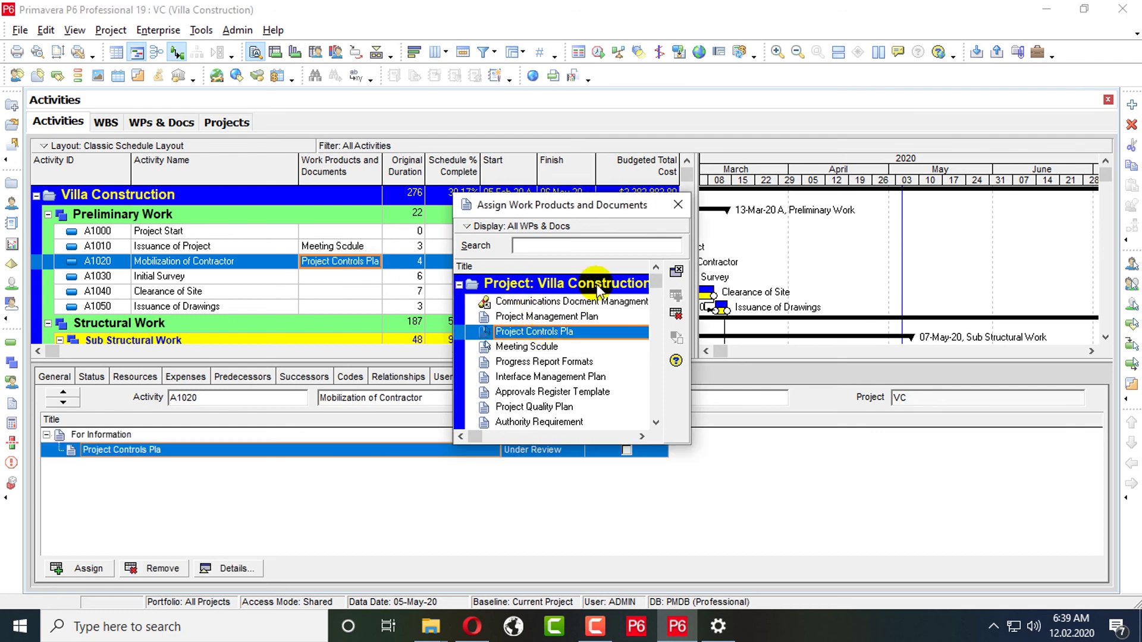
left_click(677, 205)
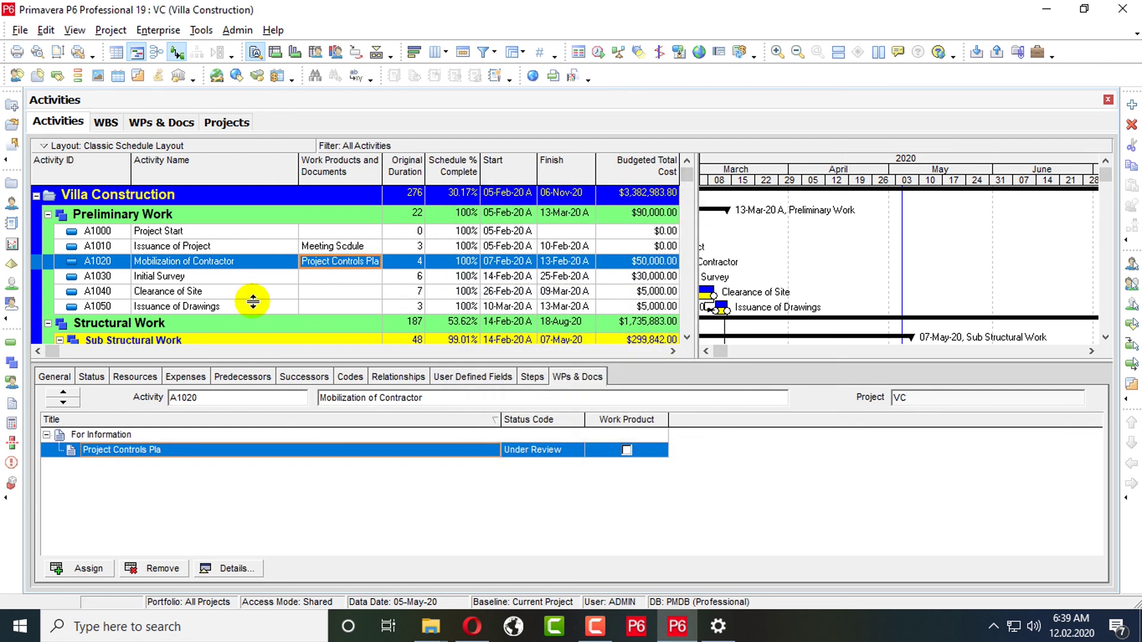
Switch to the WBS view of the Villa Construction project.
left_click(106, 122)
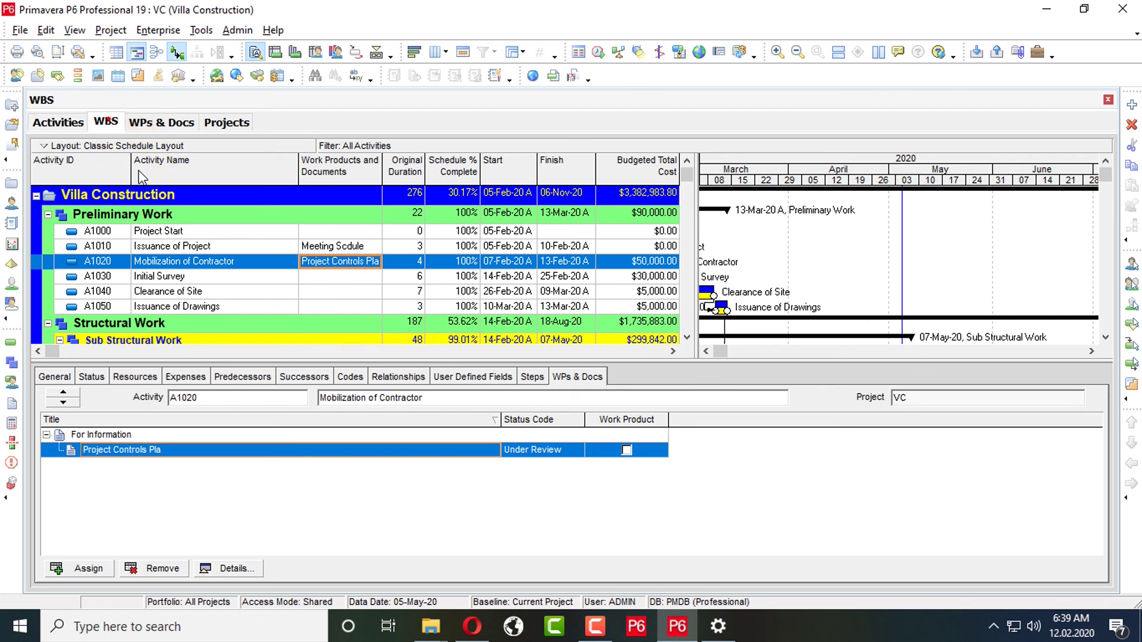
right_click(313, 181)
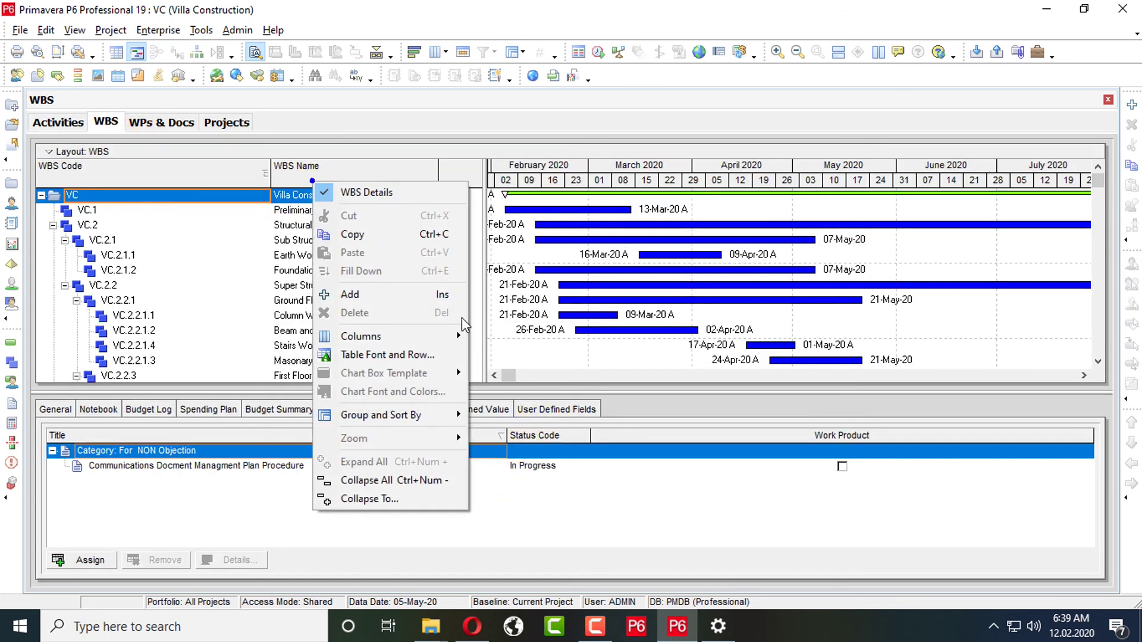
left_click(264, 541)
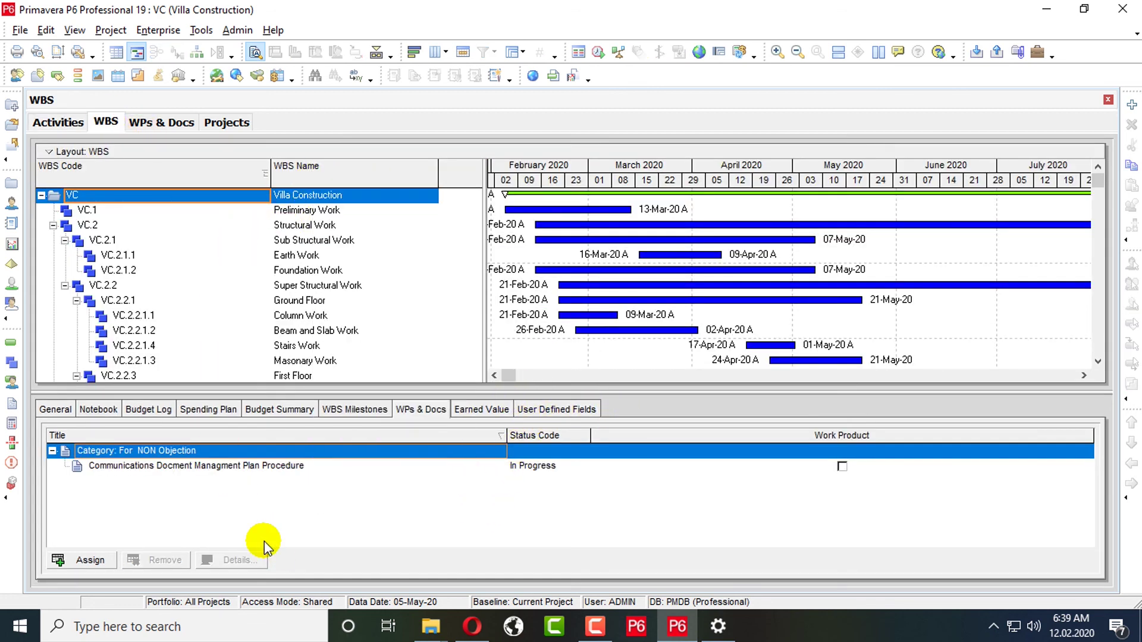